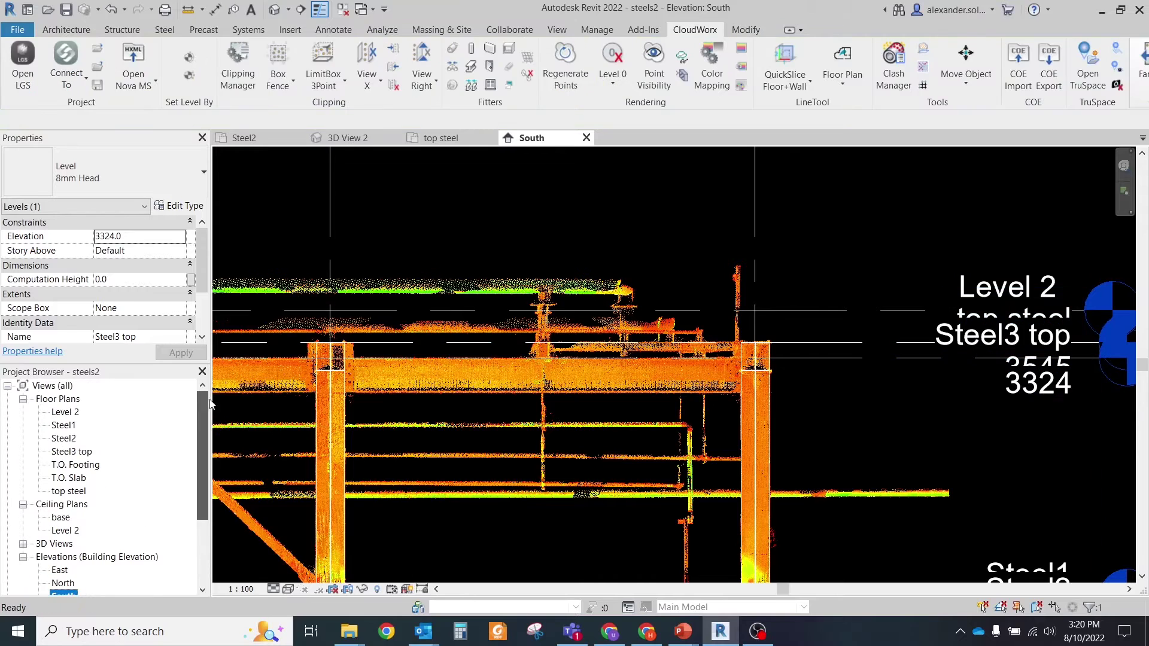
Step: Open the Steel3 top floor plan and start a 2C200 double C-channel beam with Steel3 top as its reference level
double_click(70, 451)
scroll(706, 329, up, 6)
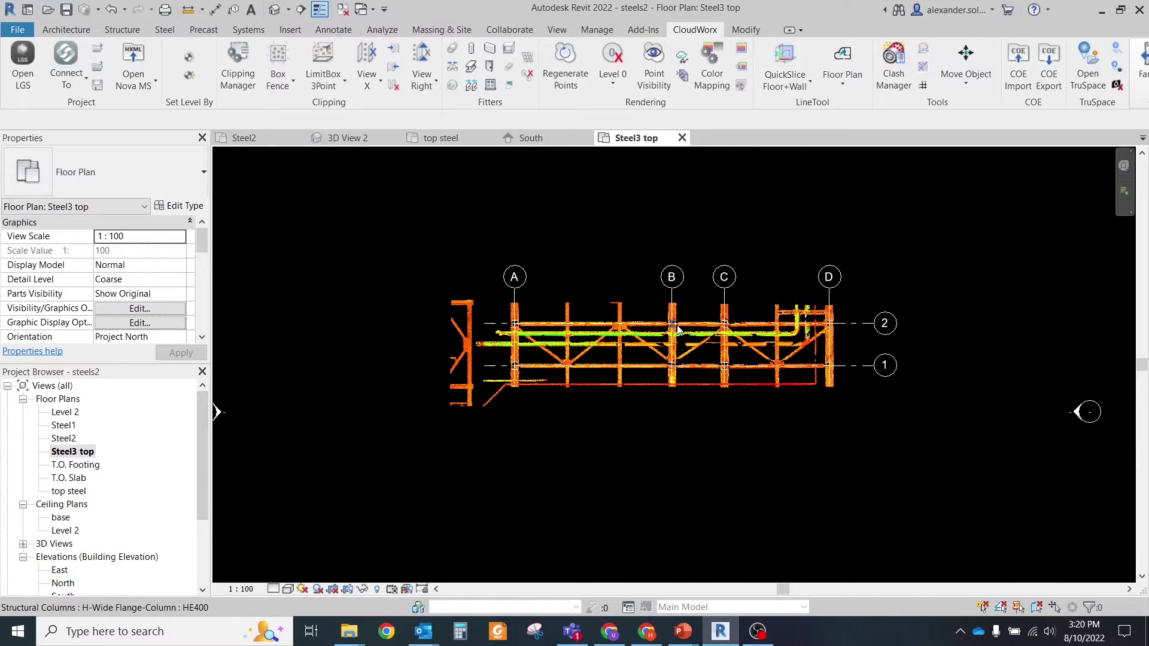
click(122, 30)
click(60, 66)
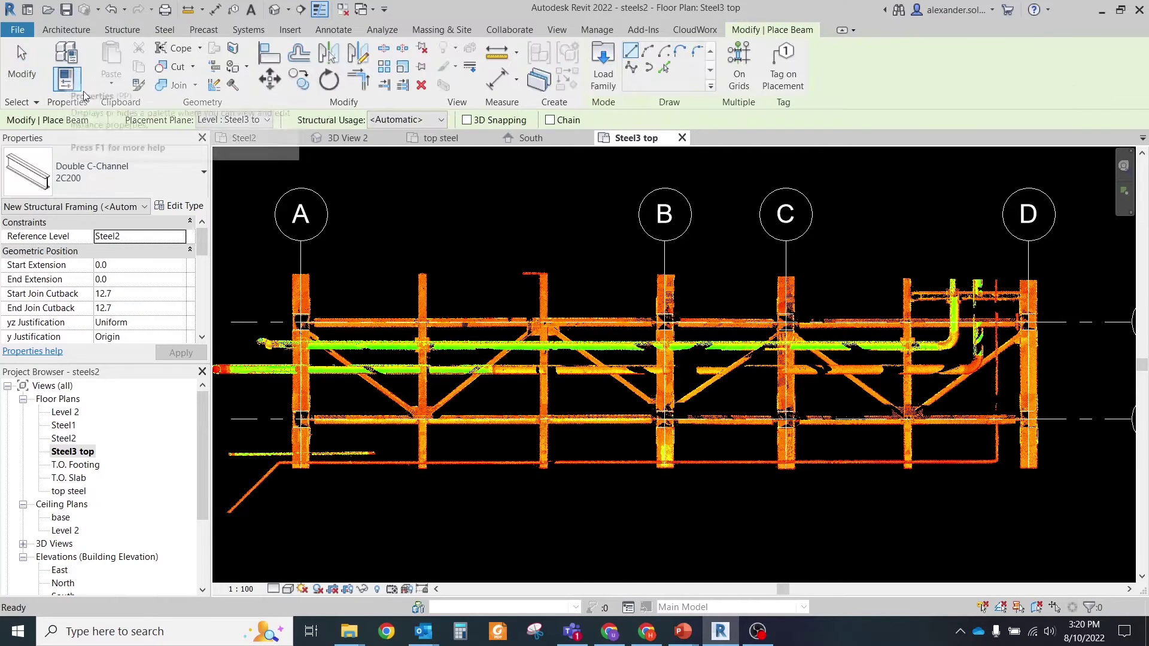
click(180, 238)
click(119, 311)
Step: Set the beam's z justification to Top and its stick symbol location to Top of Geometry
scroll(144, 282, down, 3)
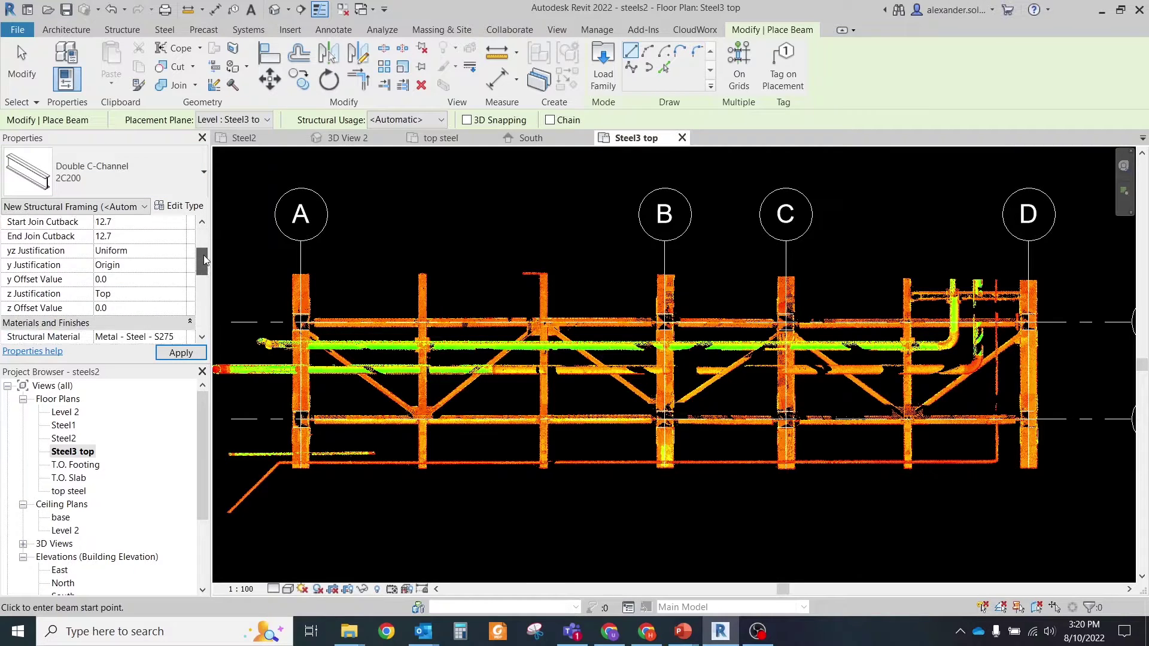
click(180, 251)
click(144, 277)
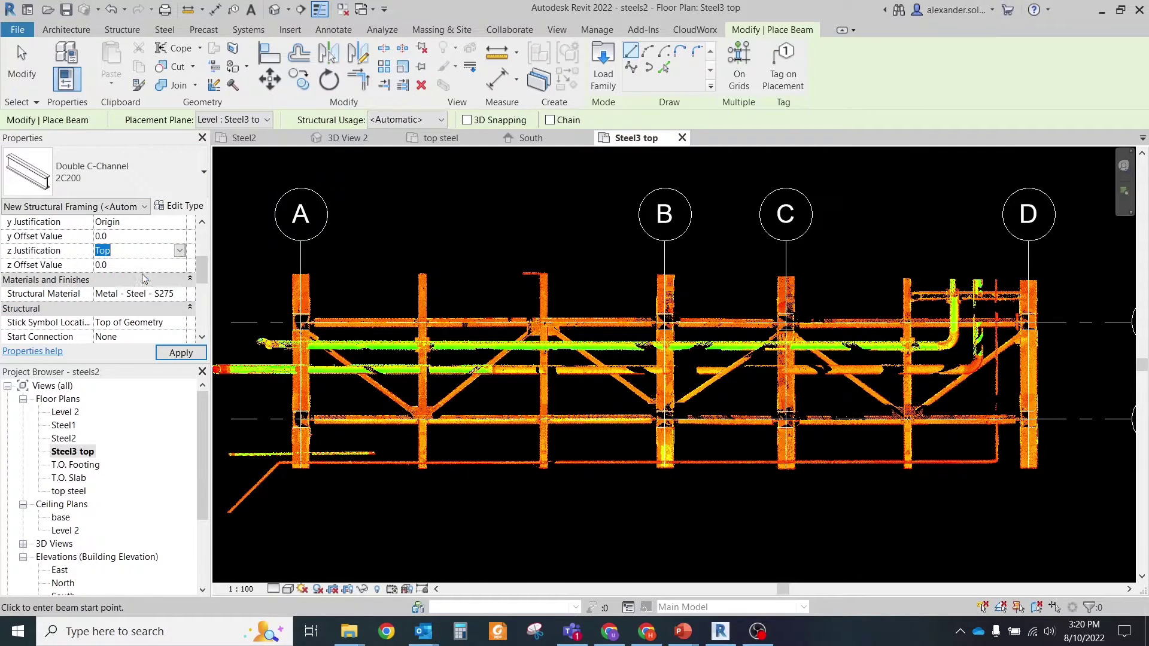
click(187, 322)
click(155, 340)
click(168, 353)
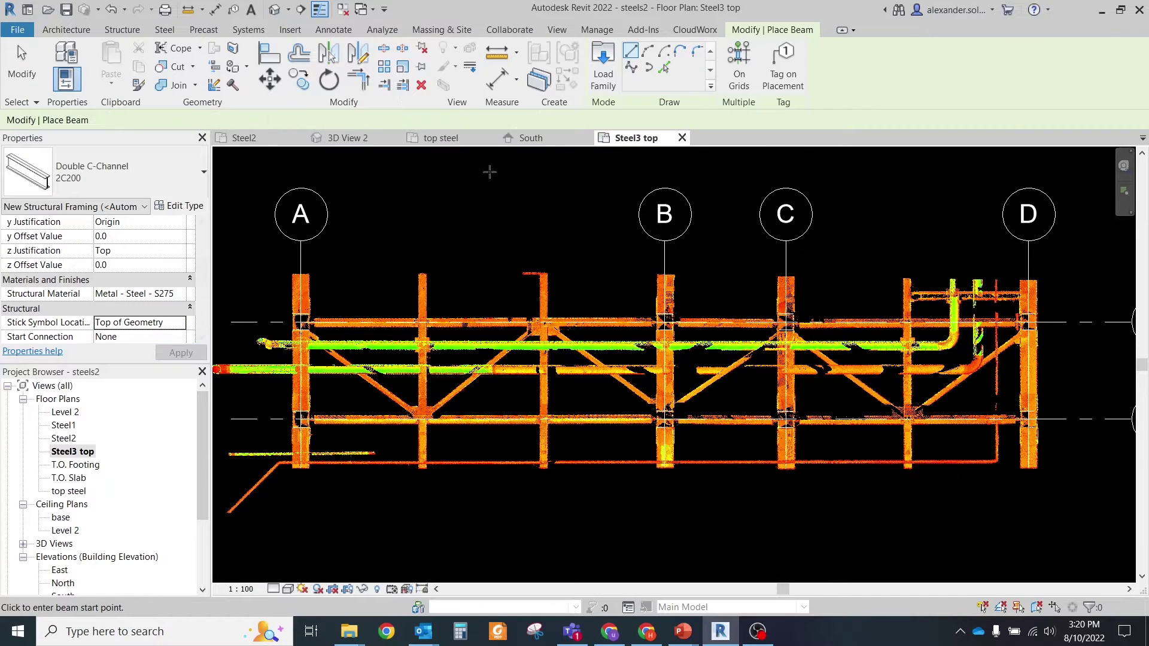
Step: Show the plan at a finer detail level and place 2C200 beams along grids 1 and 2
click(739, 66)
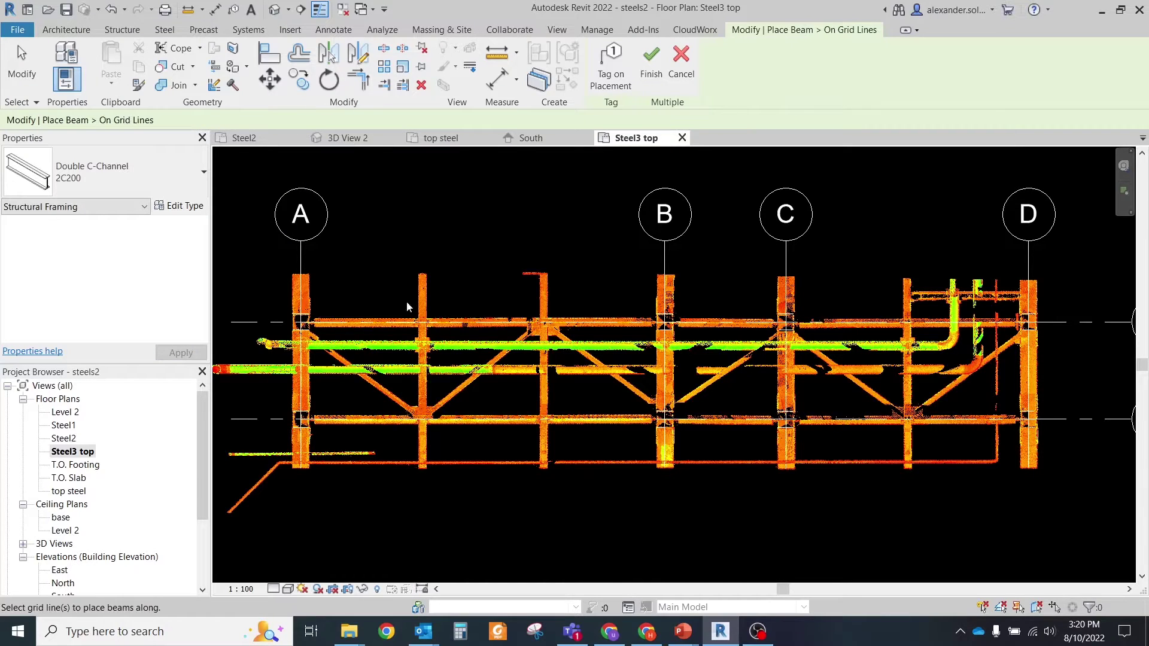
click(275, 589)
click(292, 559)
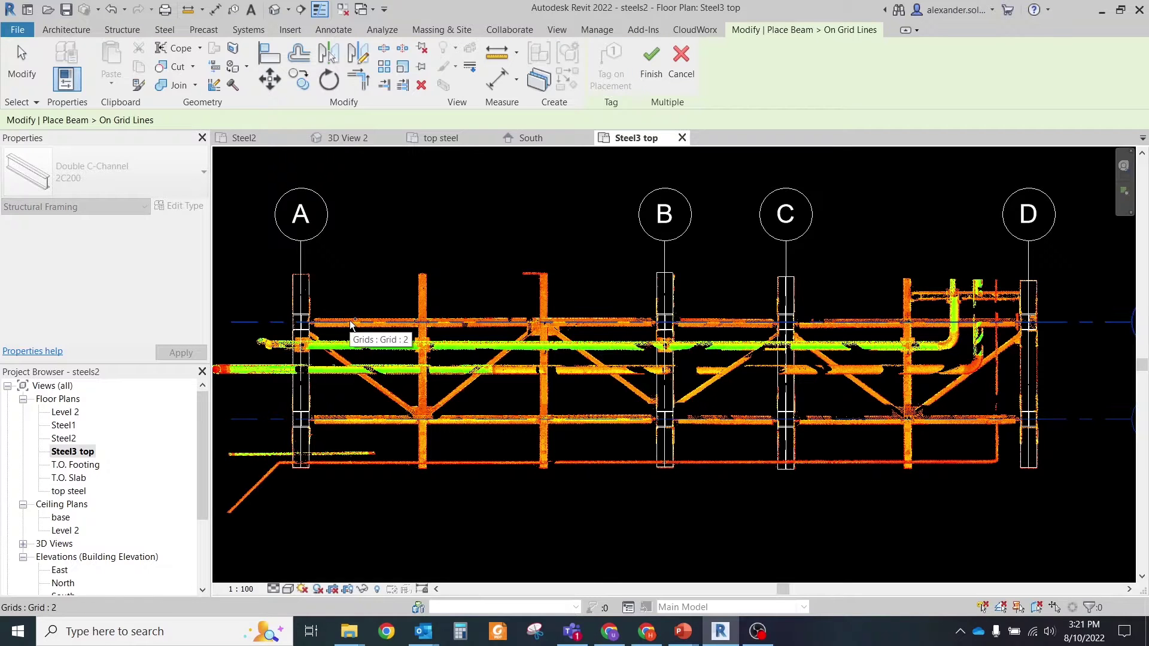
click(651, 65)
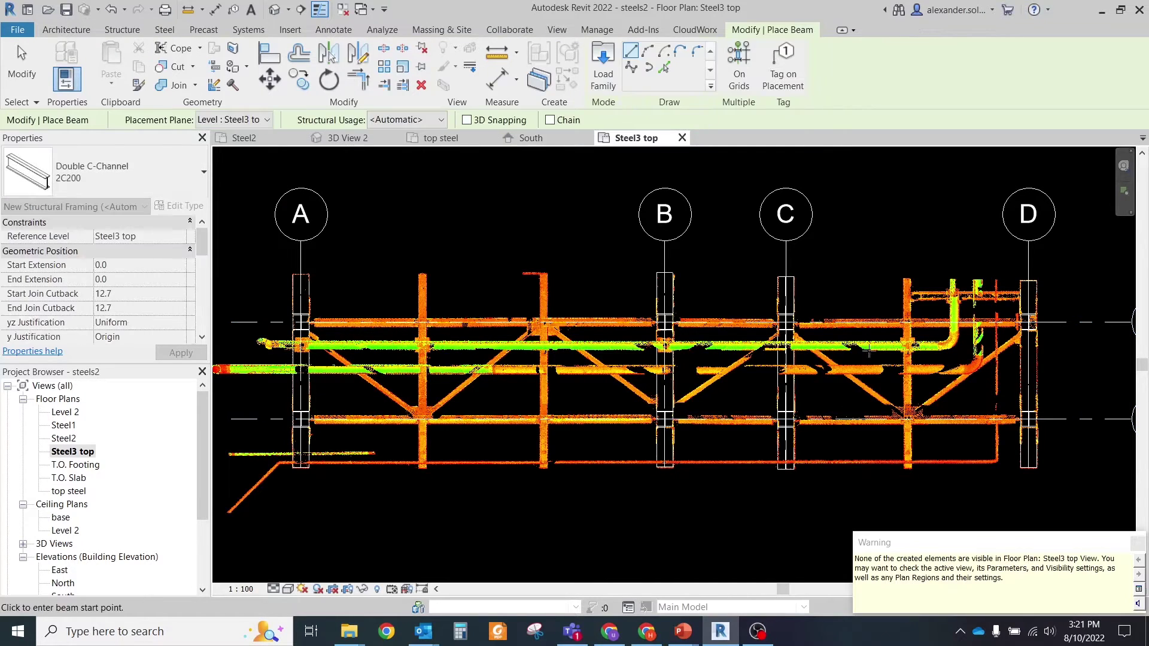
Step: Set the view depth level of the Steel3 top plan's view range to Unlimited
key(v)
key(r)
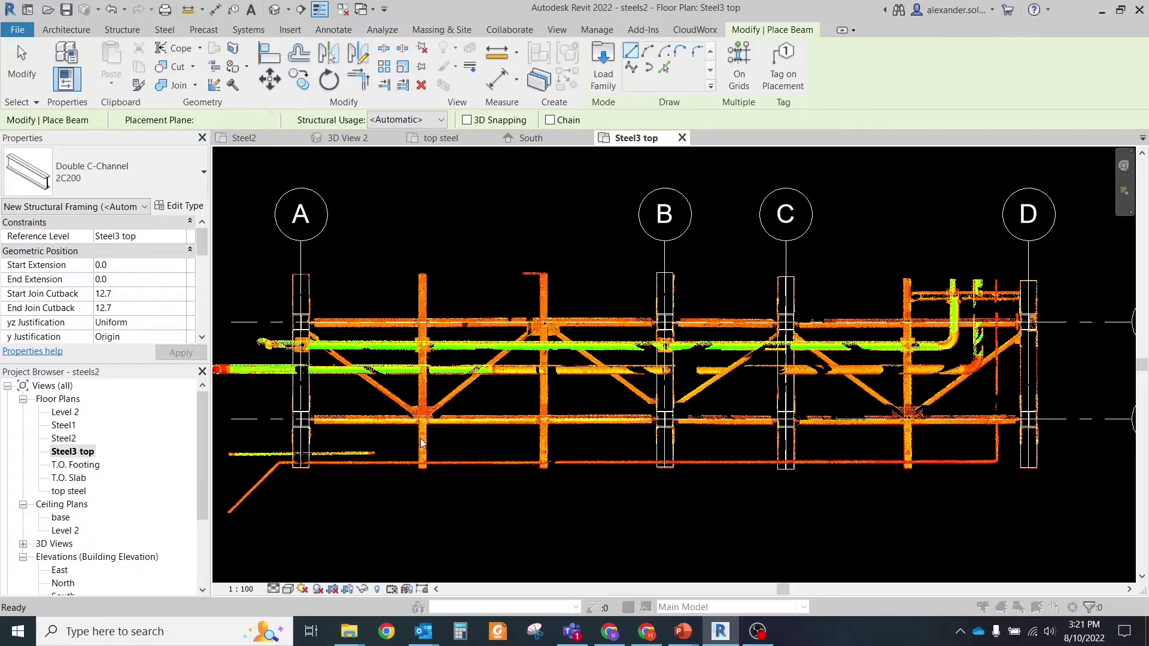
click(840, 358)
click(837, 429)
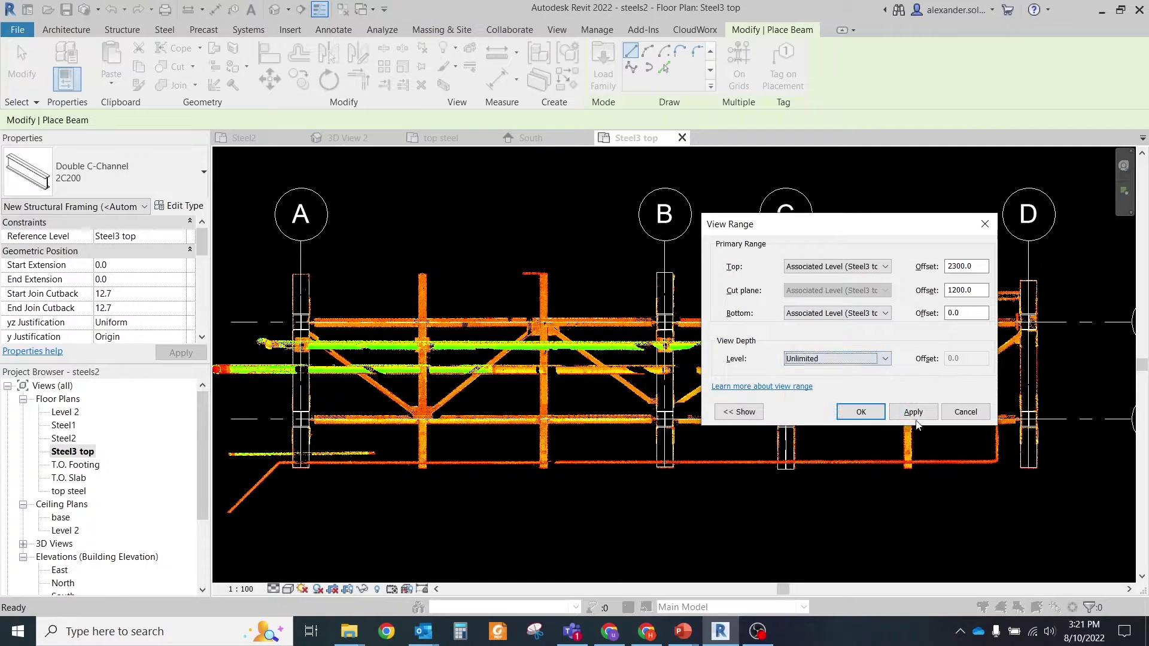
click(910, 412)
click(862, 413)
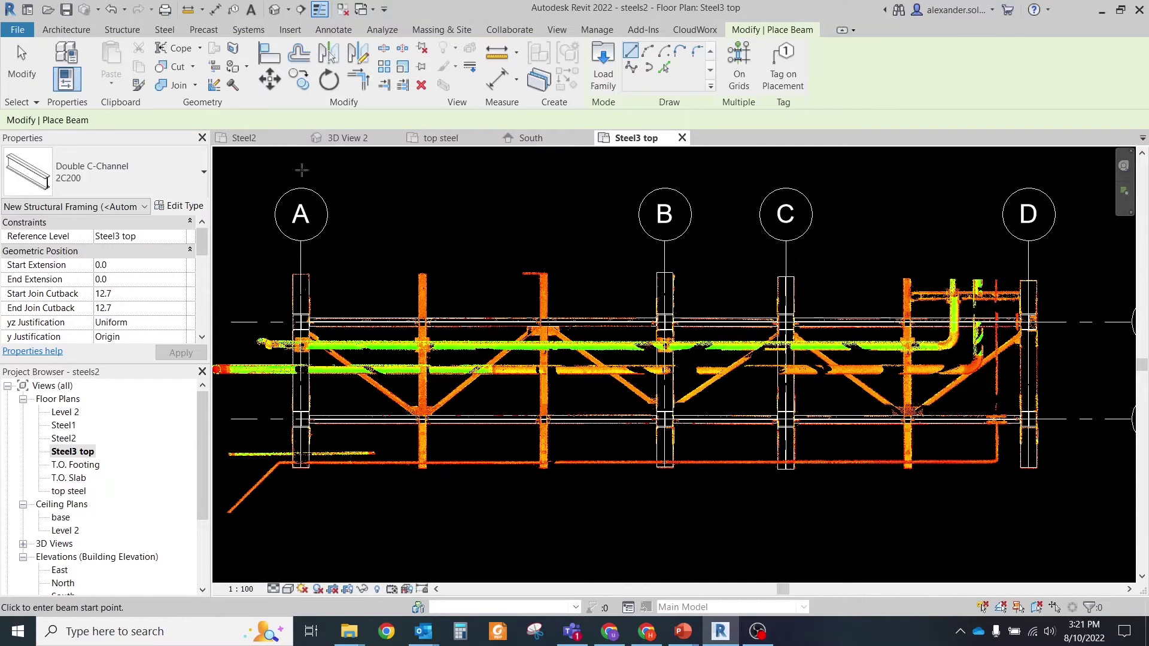
Step: Examine the new C-channel beams against the point cloud in 3D View 2 from several angles
click(349, 138)
scroll(579, 393, down, 4)
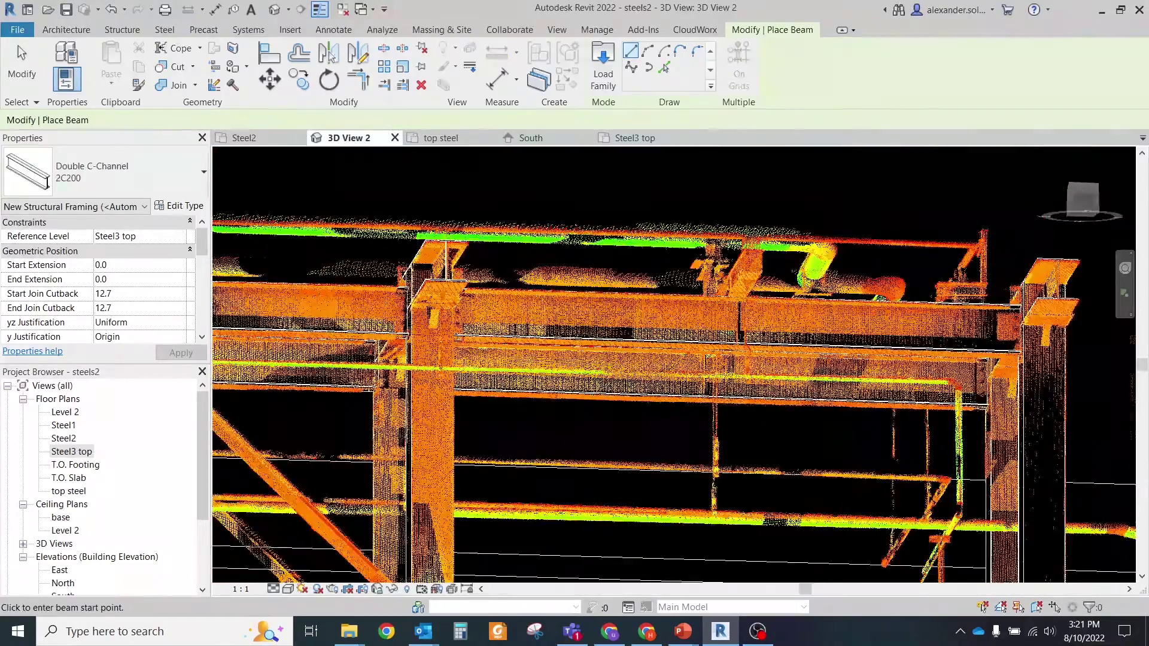
key(Escape)
click(628, 396)
shift+middle_drag(628, 398, 832, 393)
click(1083, 185)
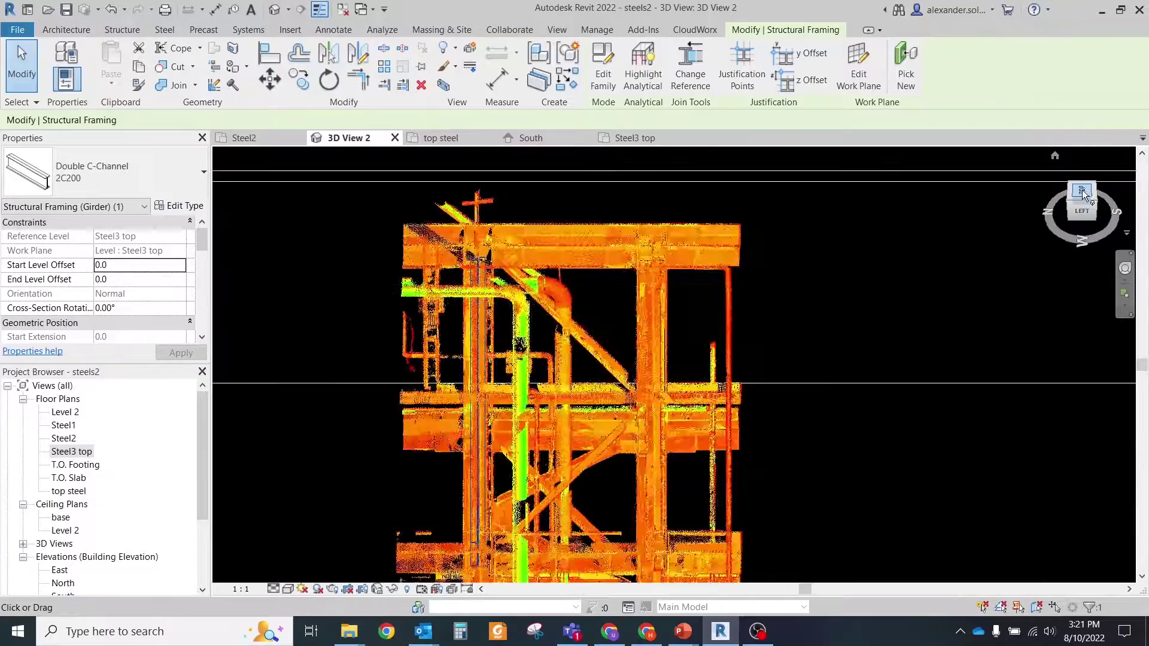
click(1068, 204)
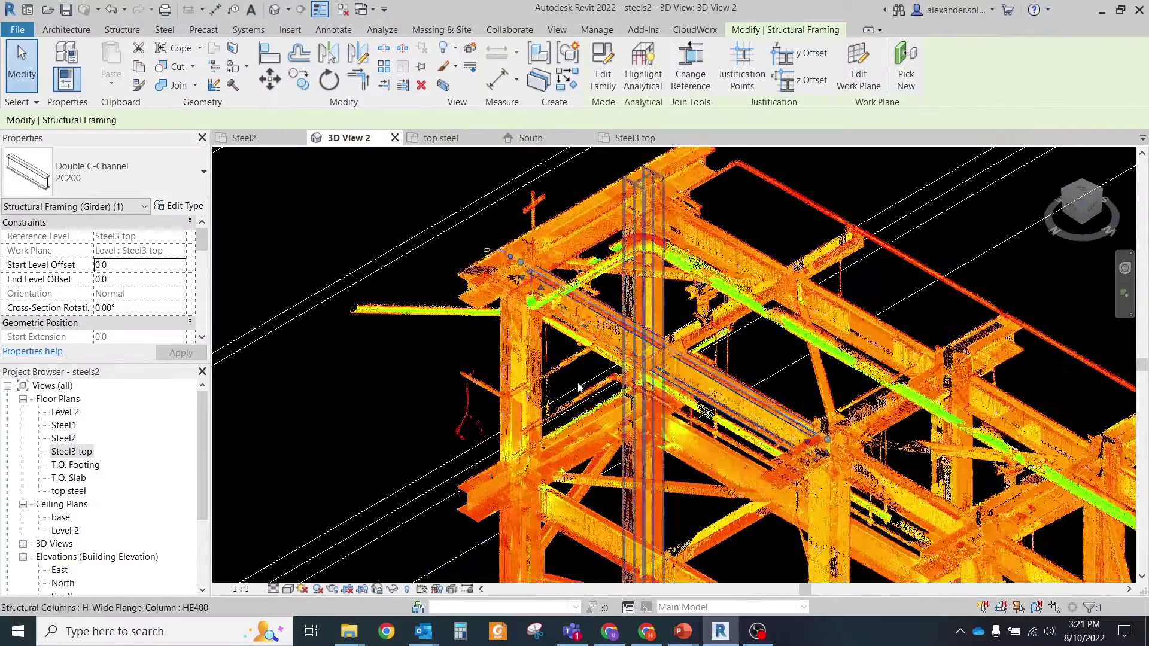
key(Escape)
scroll(593, 334, up, 4)
shift+middle_drag(997, 396, 743, 306)
scroll(743, 306, down, 1)
middle_drag(975, 450, 797, 354)
Step: Change the visual style of 3D View 2 to display the steel members with shaded faces
click(288, 590)
click(317, 562)
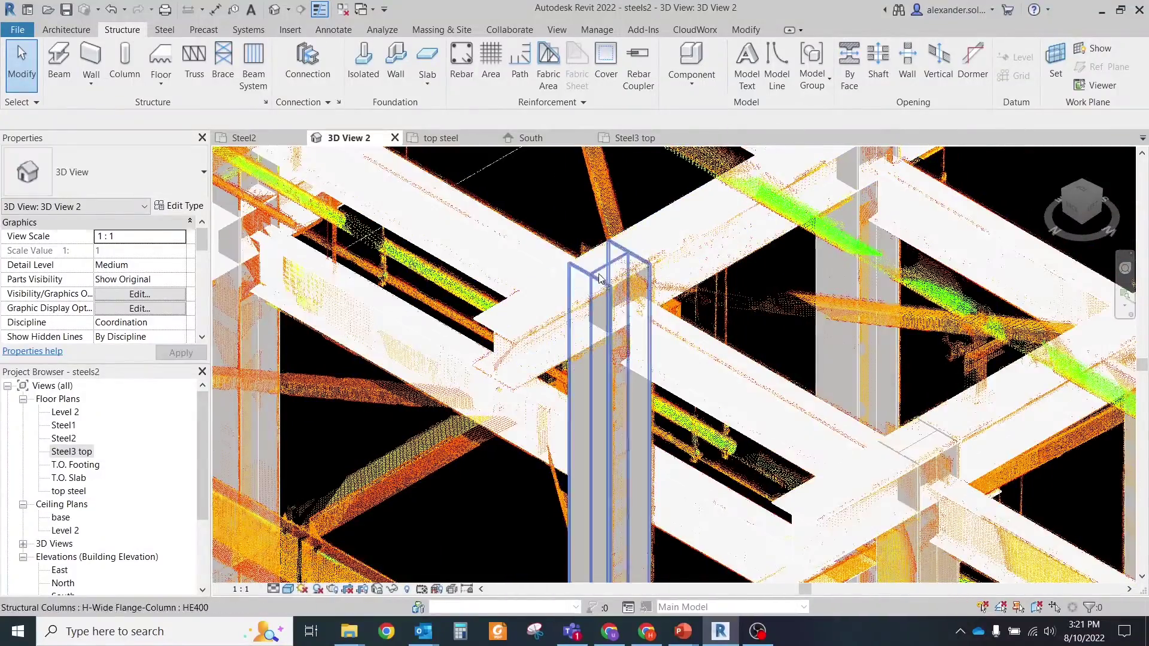
click(288, 590)
click(332, 558)
scroll(532, 282, down, 1)
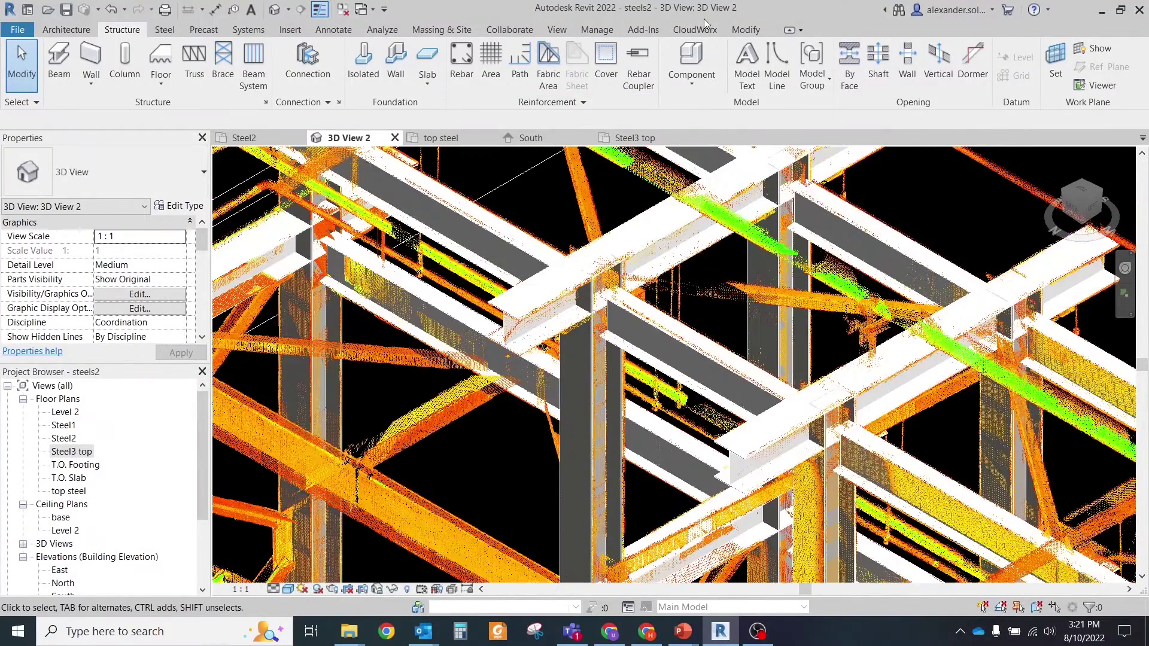
Step: Hide the point cloud to examine the modelled steel frame alone, and turn the point cloud back on
click(696, 31)
click(655, 58)
scroll(604, 359, down, 2)
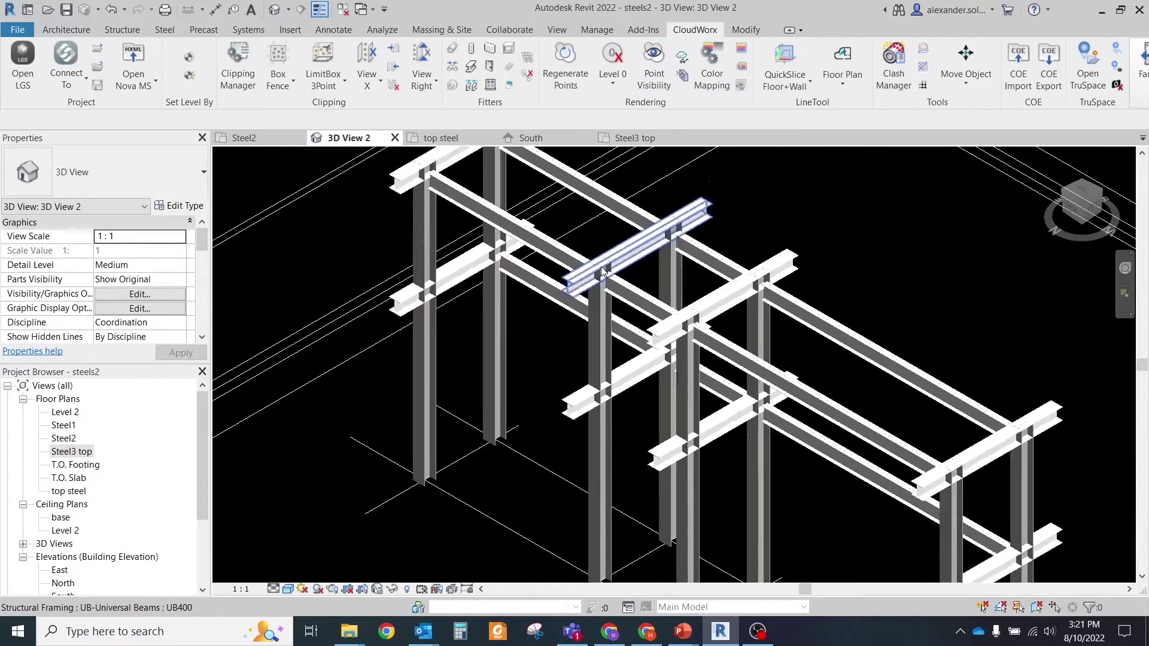
shift+middle_drag(605, 359, 688, 120)
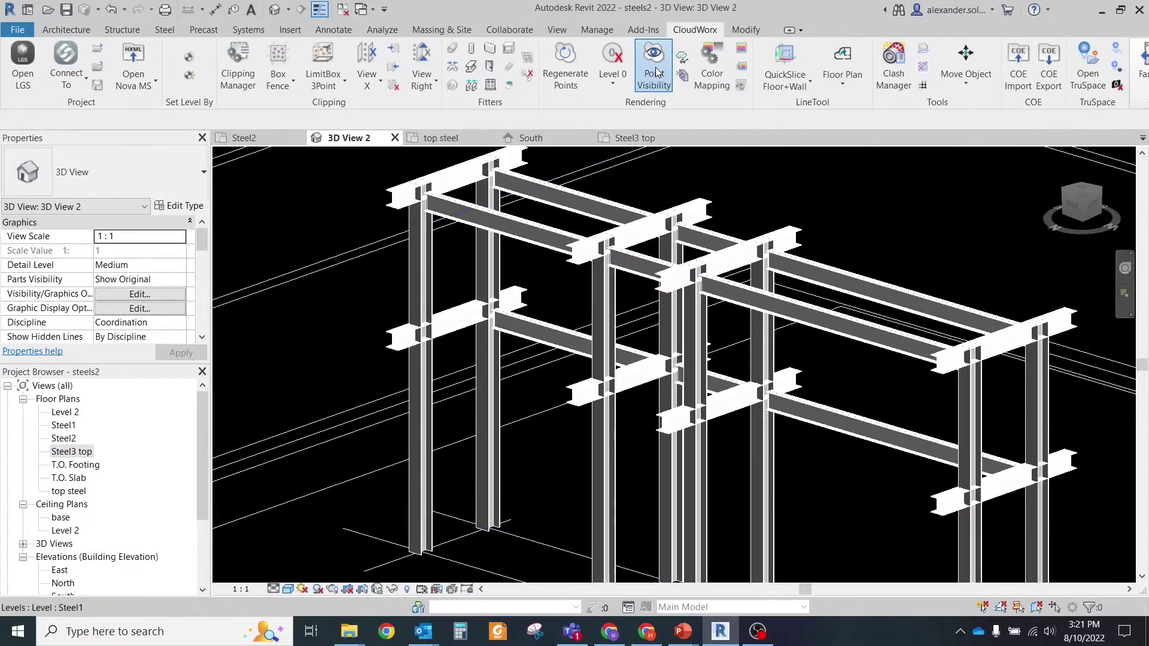
click(654, 58)
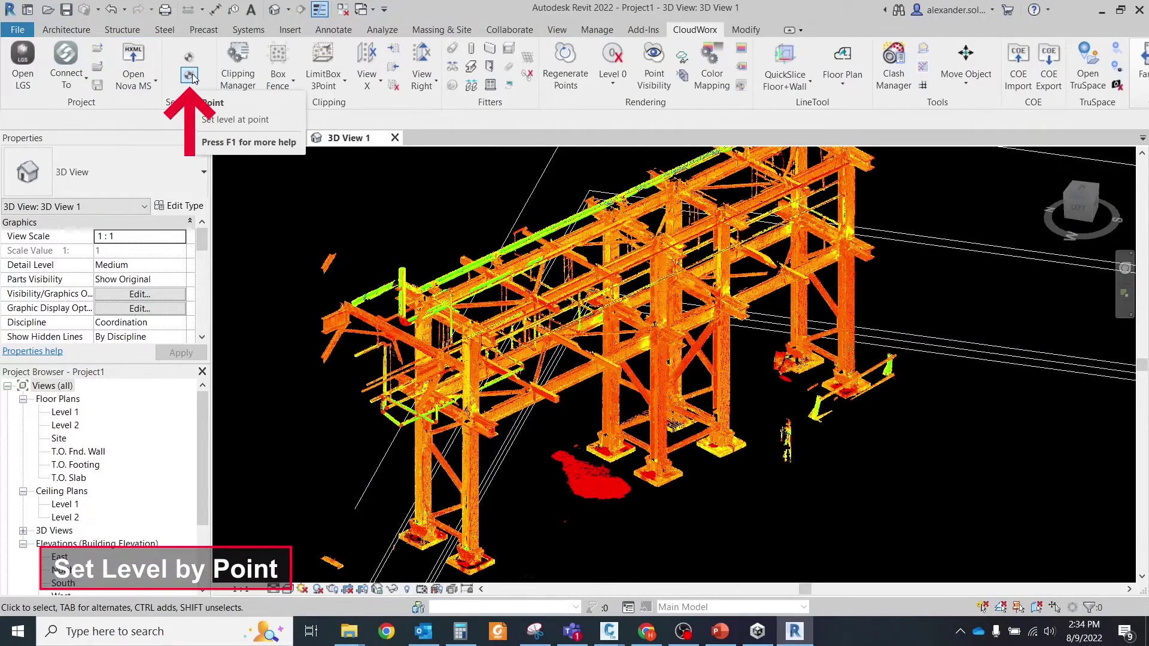
Step: In Project1, create a level named Basement with a floor plan view from a cloud point picked on a column footing
click(190, 76)
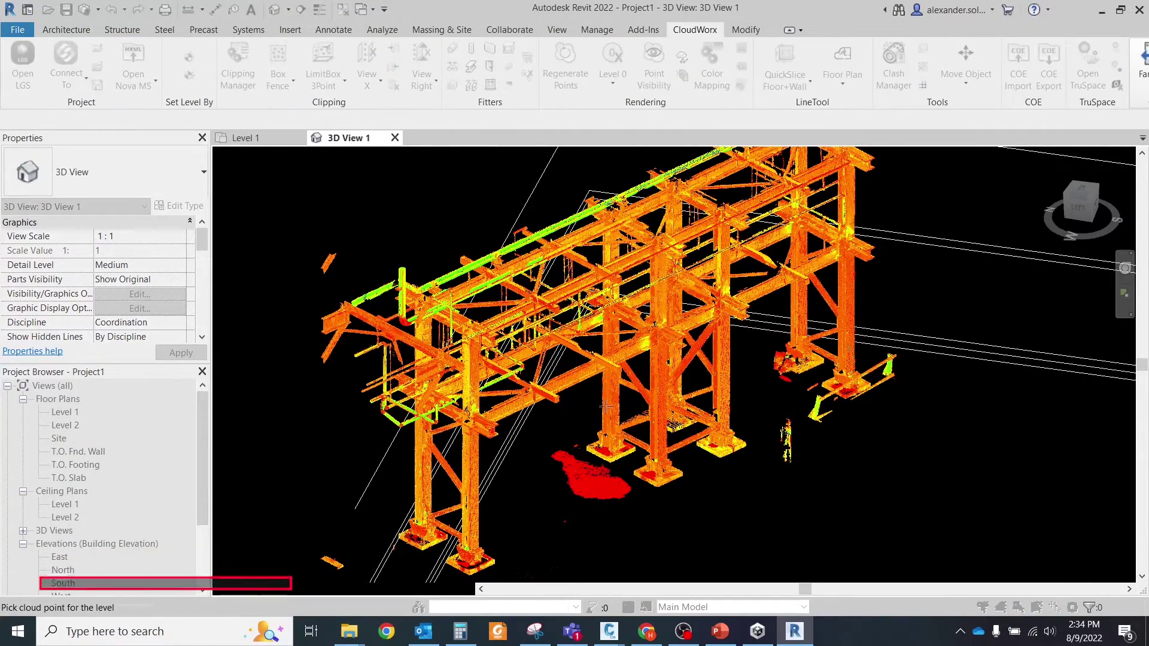
scroll(683, 473, up, 10)
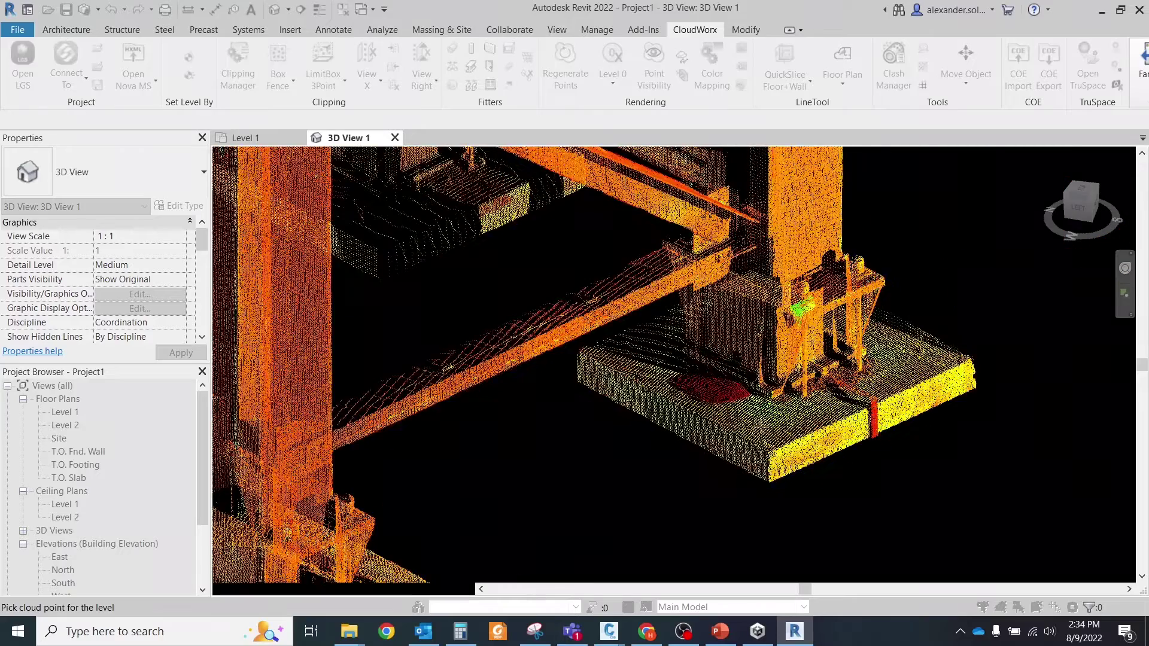
click(767, 421)
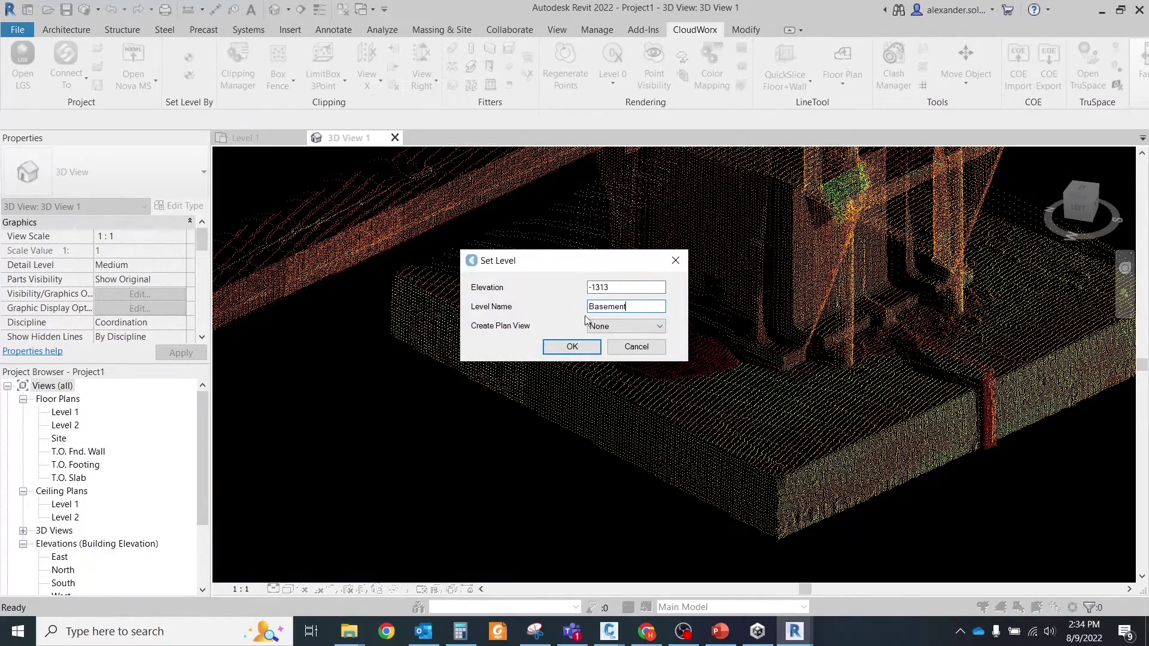
click(610, 326)
click(616, 345)
click(589, 347)
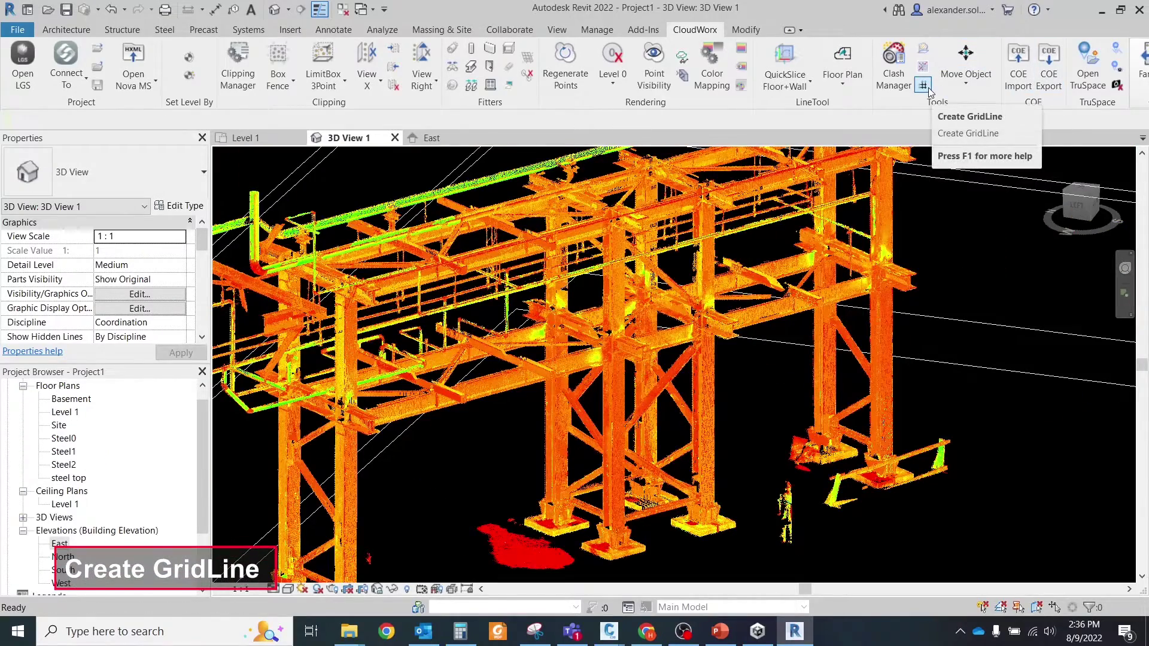
Step: Create a gridline in Project baseline on plane mode from the lower beam's side face, switching to the Steel0 view after fitting
click(924, 87)
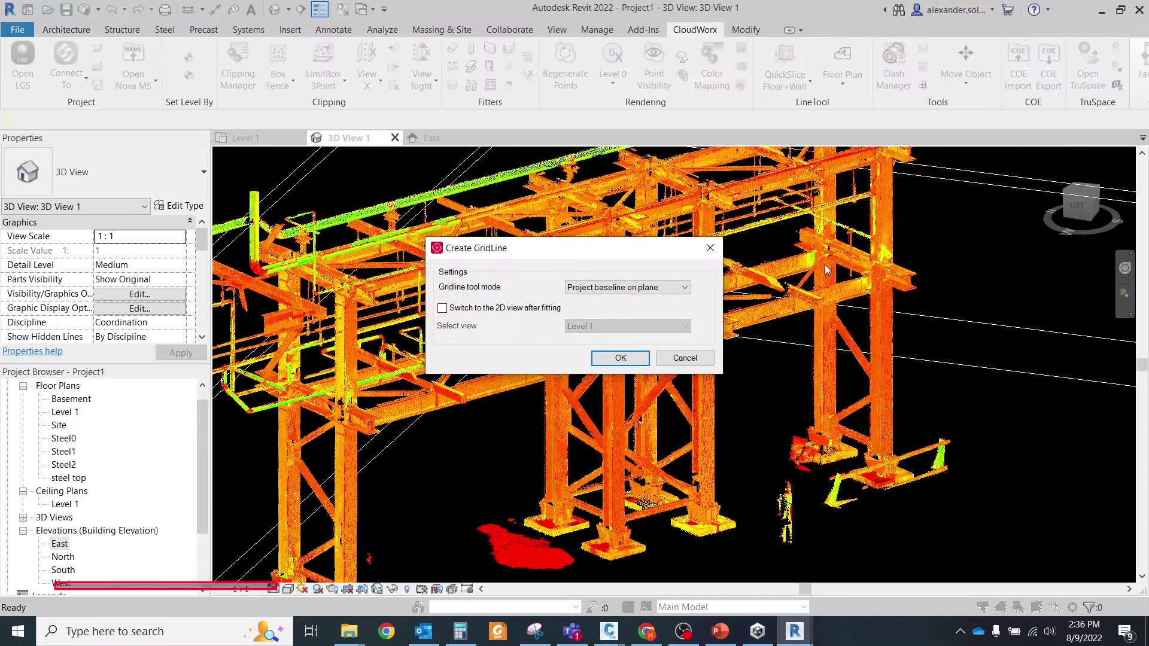
click(617, 291)
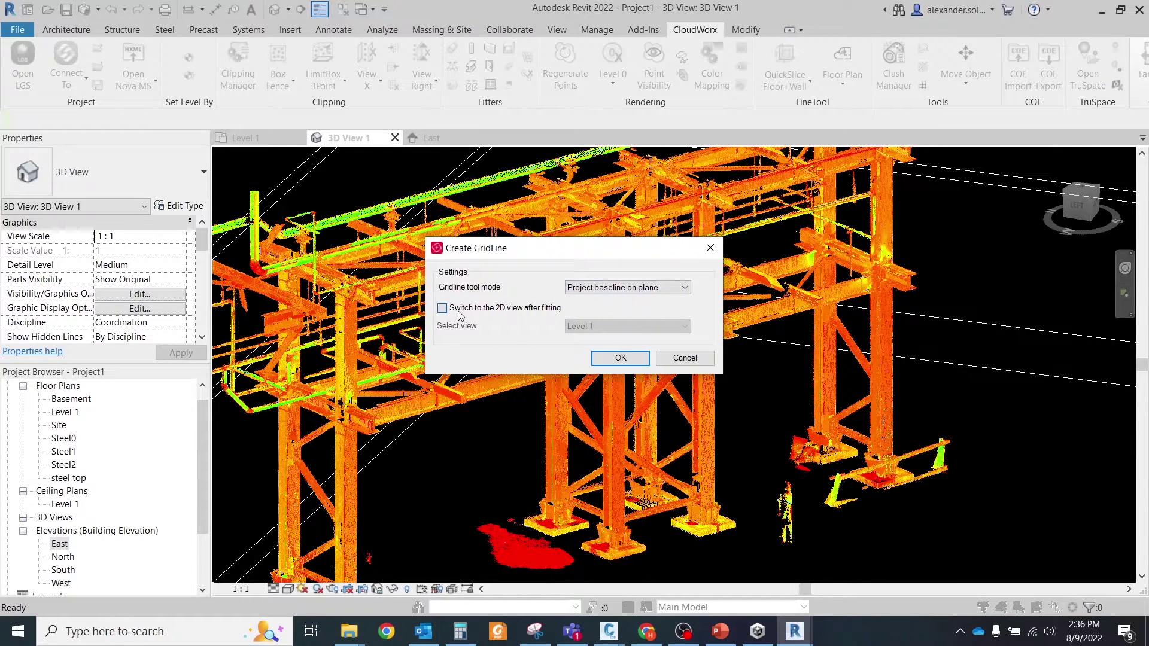
click(577, 326)
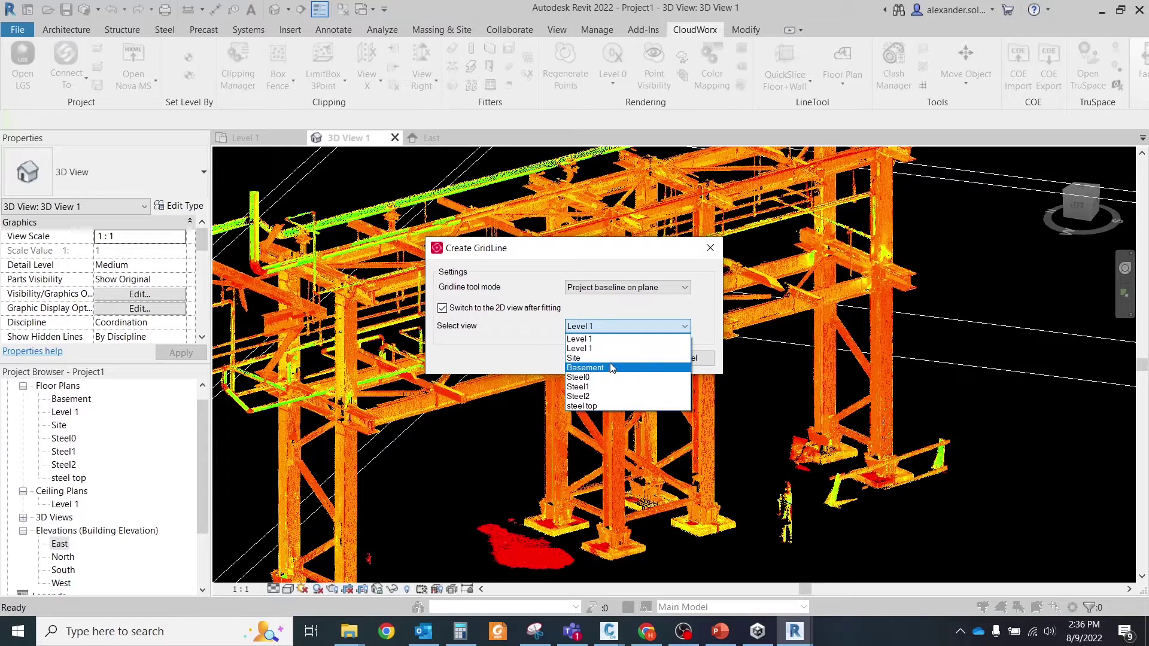
click(605, 377)
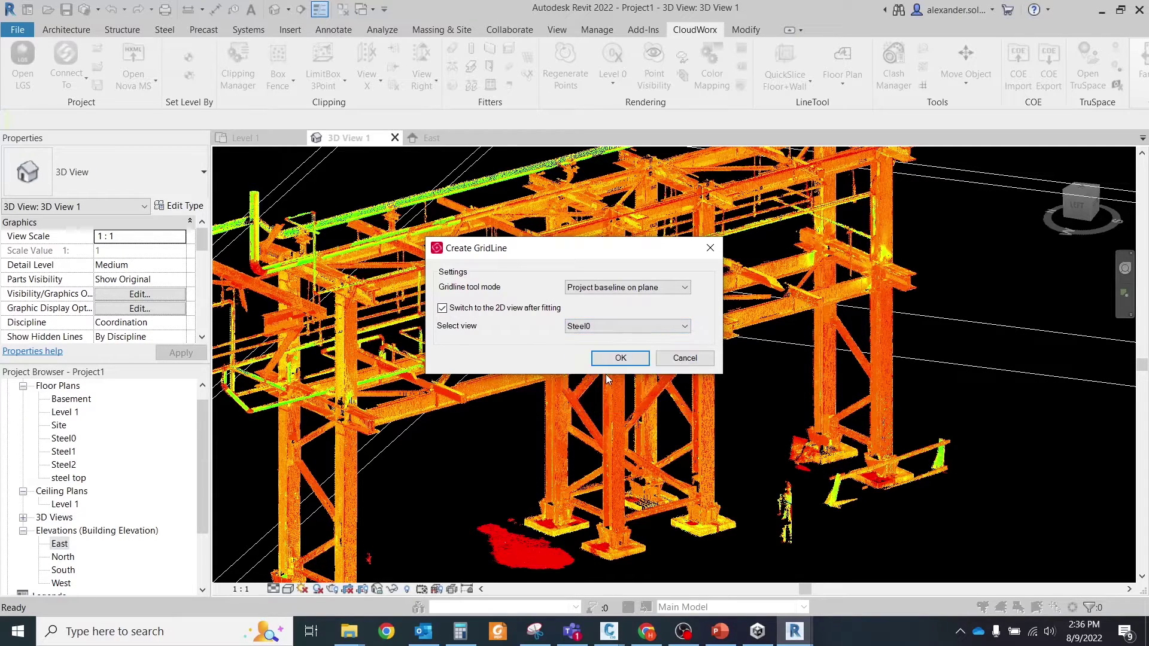
click(645, 358)
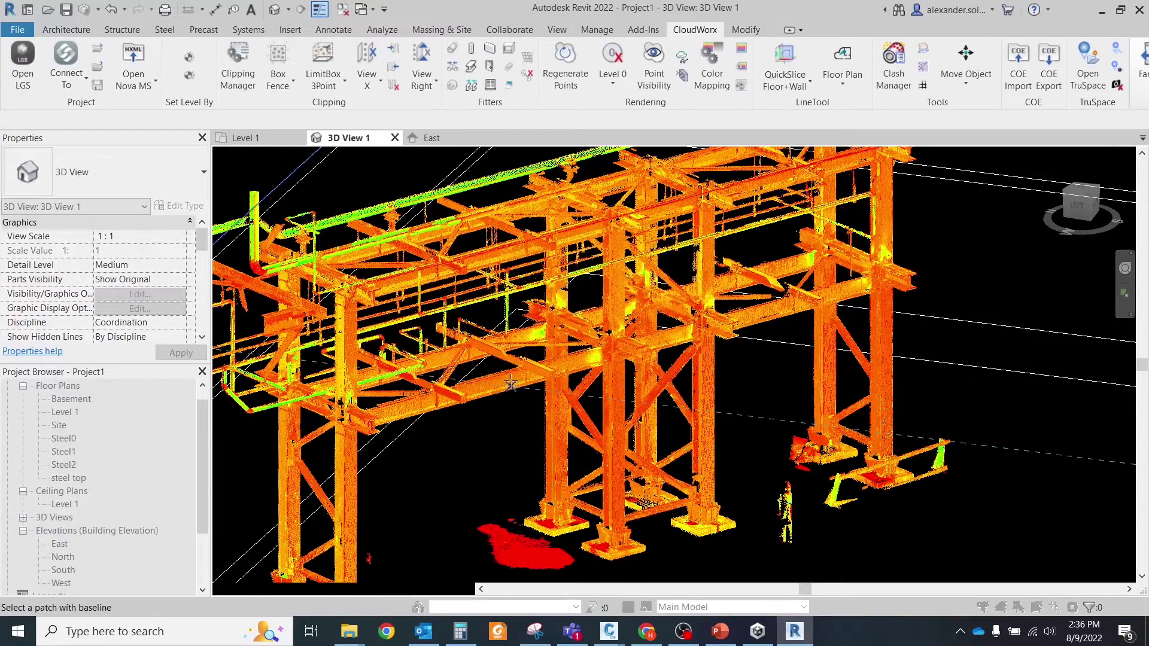
scroll(504, 382, up, 5)
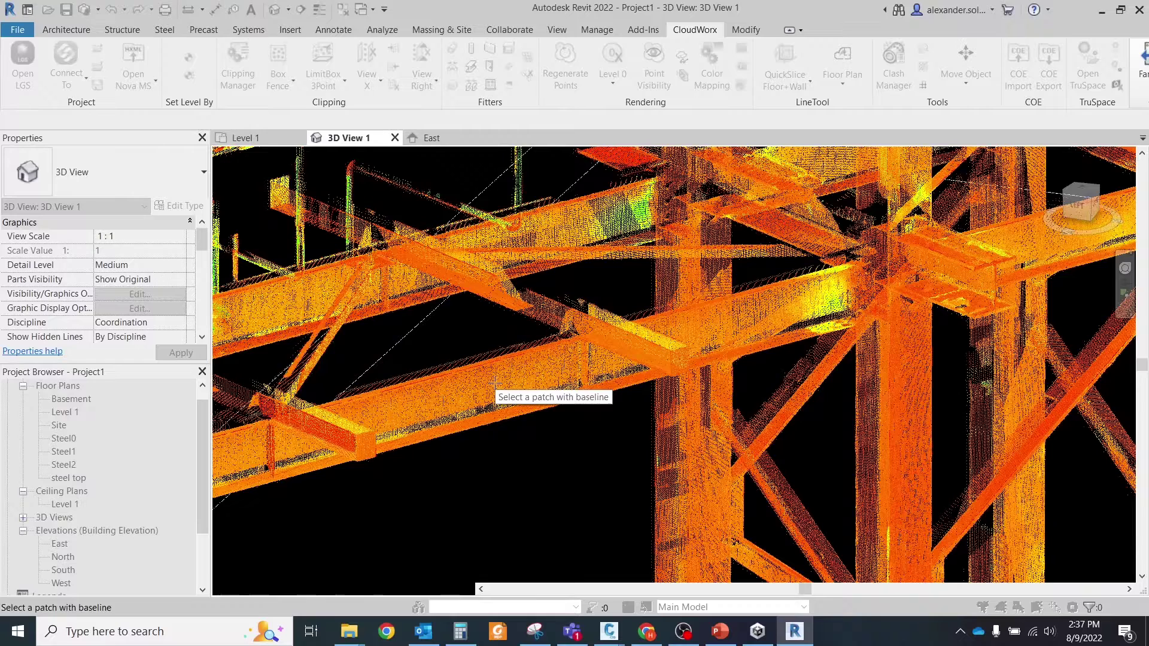
click(494, 382)
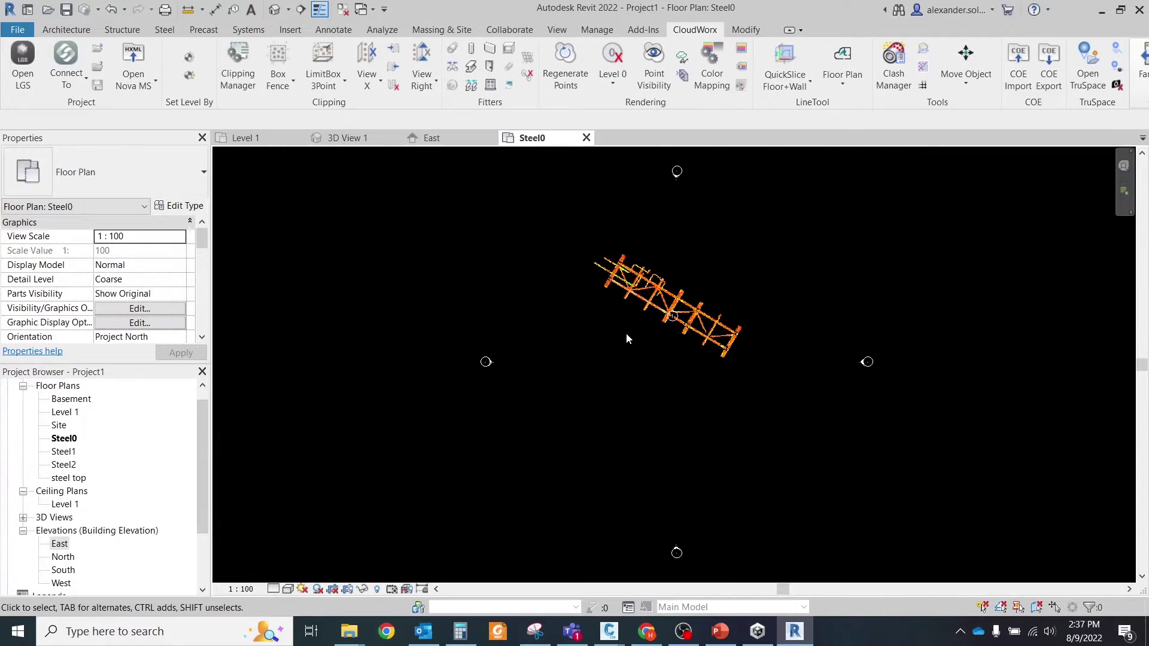
Step: Extend grid 1 at both ends so it runs past the outermost columns of the structure
scroll(638, 308, up, 5)
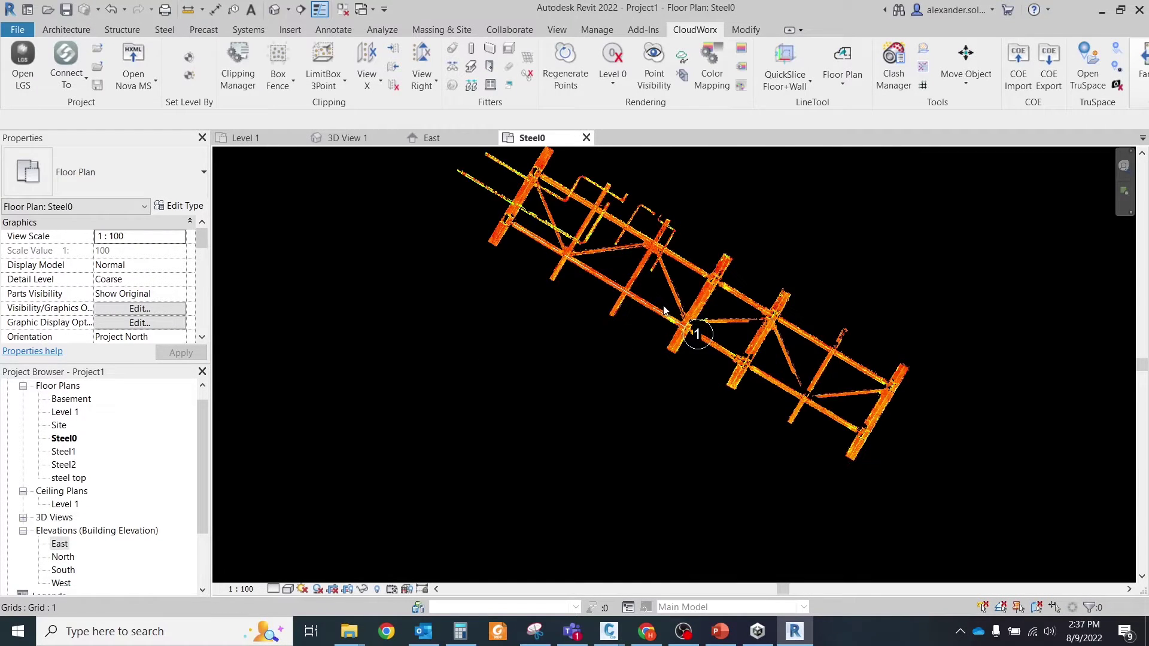
scroll(661, 308, up, 2)
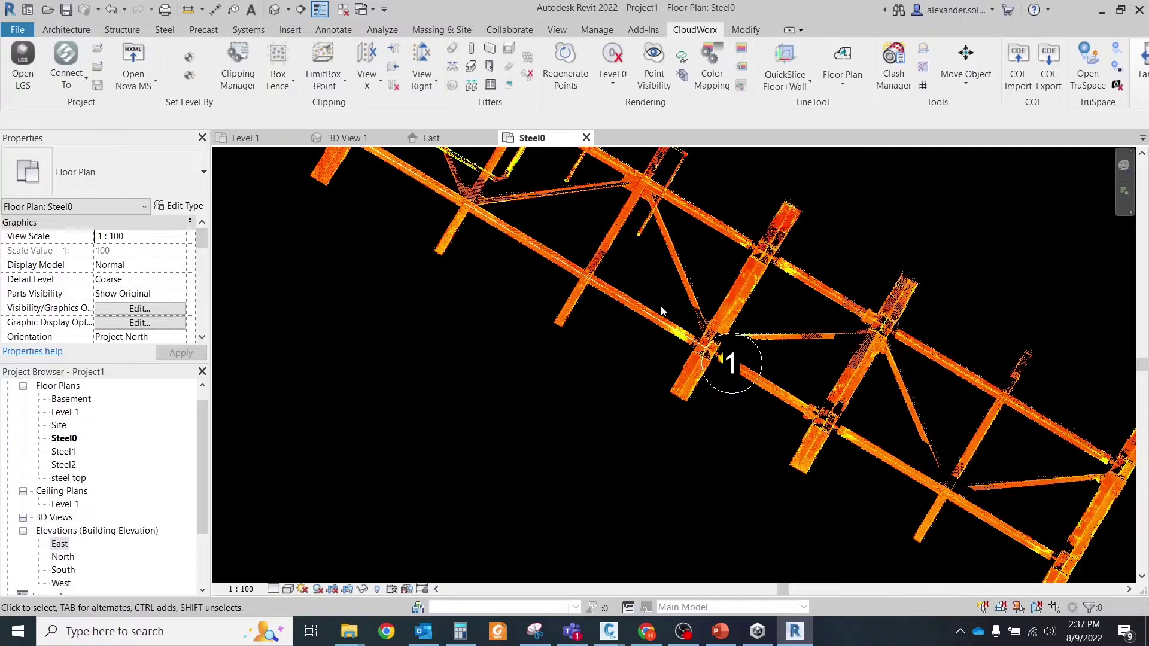
click(681, 331)
scroll(693, 344, down, 3)
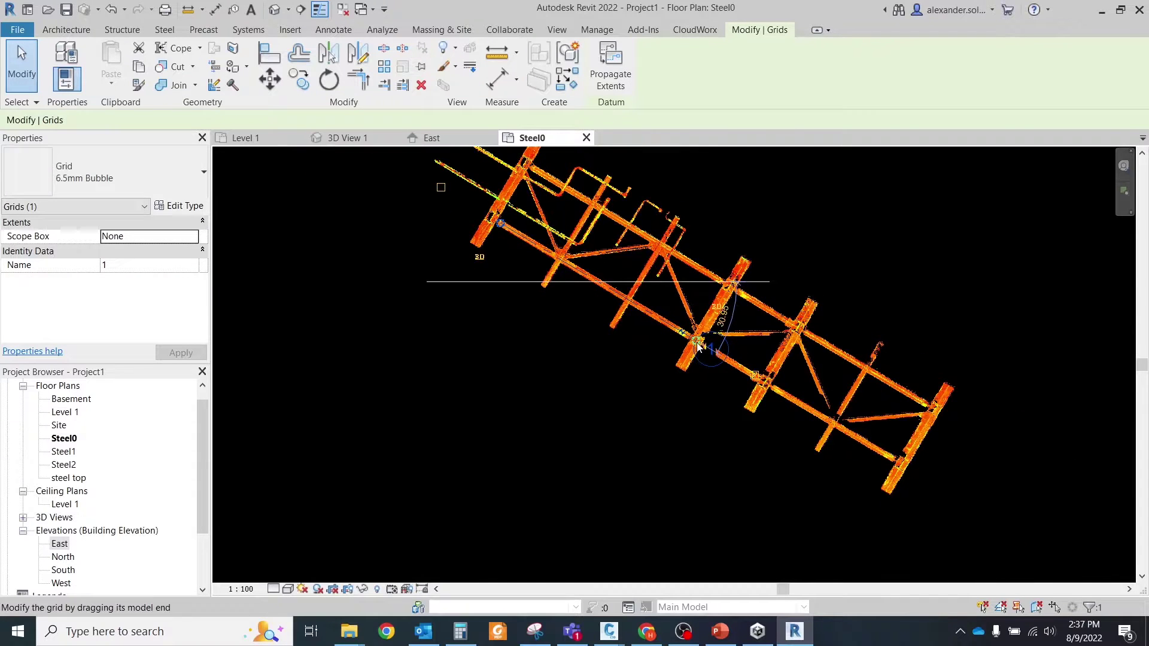
drag(698, 347, 805, 408)
drag(931, 512, 934, 515)
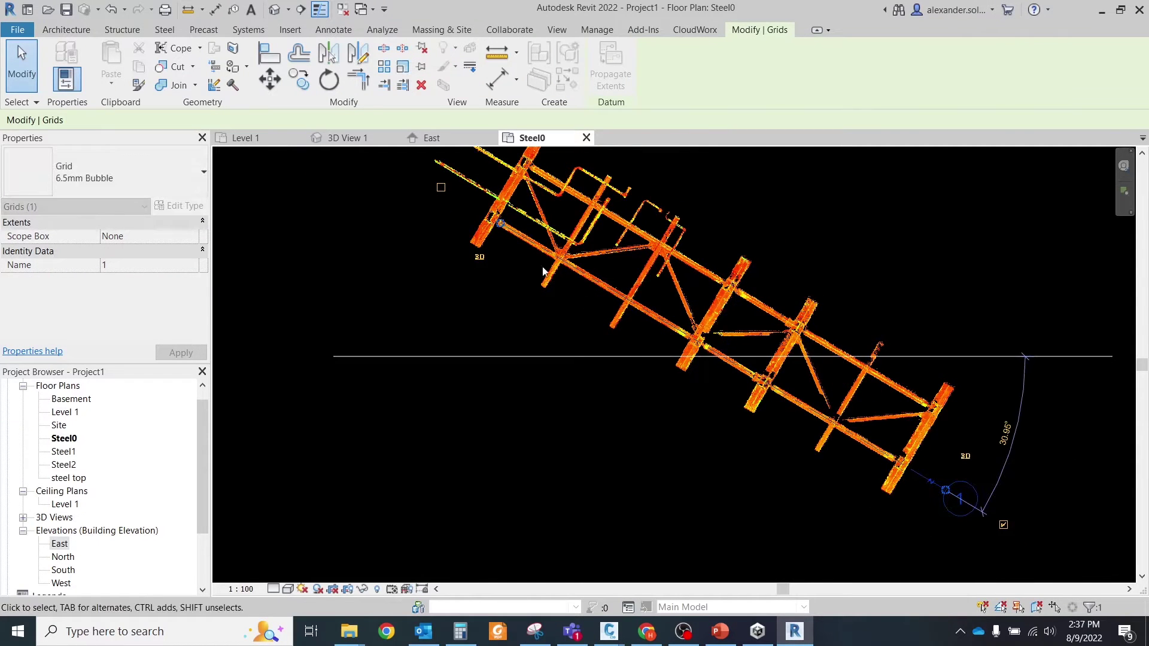
drag(500, 223, 435, 185)
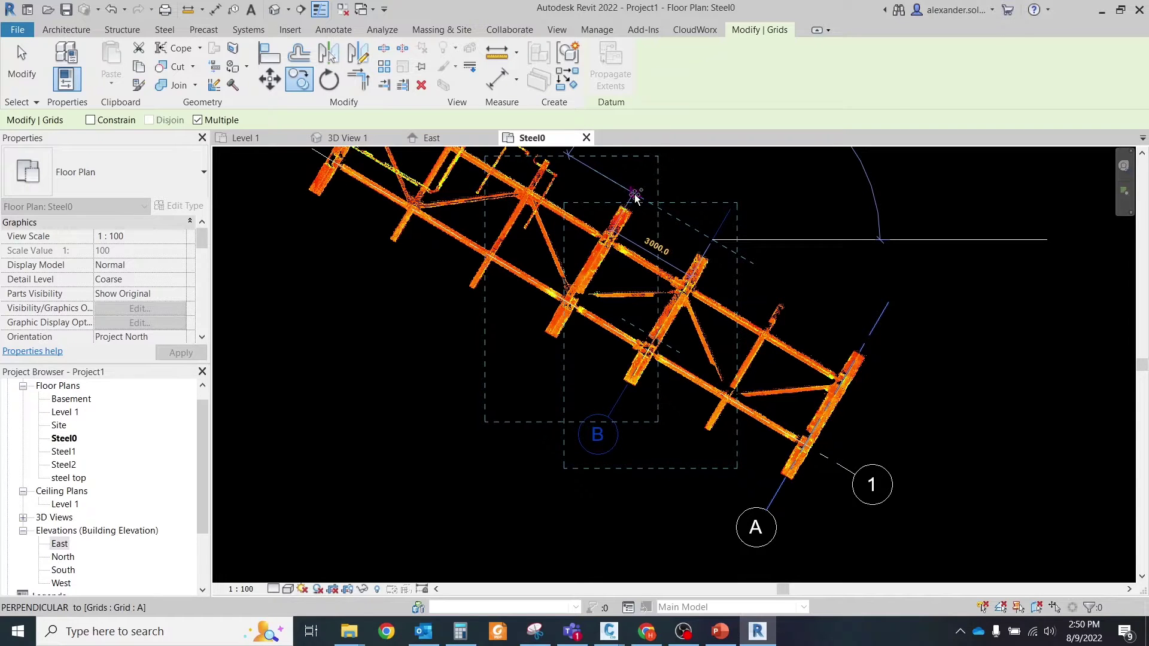
Step: Copy the transverse gridline to the remaining two column rows, with offsets of 3000 and 9000 mm
click(634, 197)
middle_drag(589, 187, 812, 336)
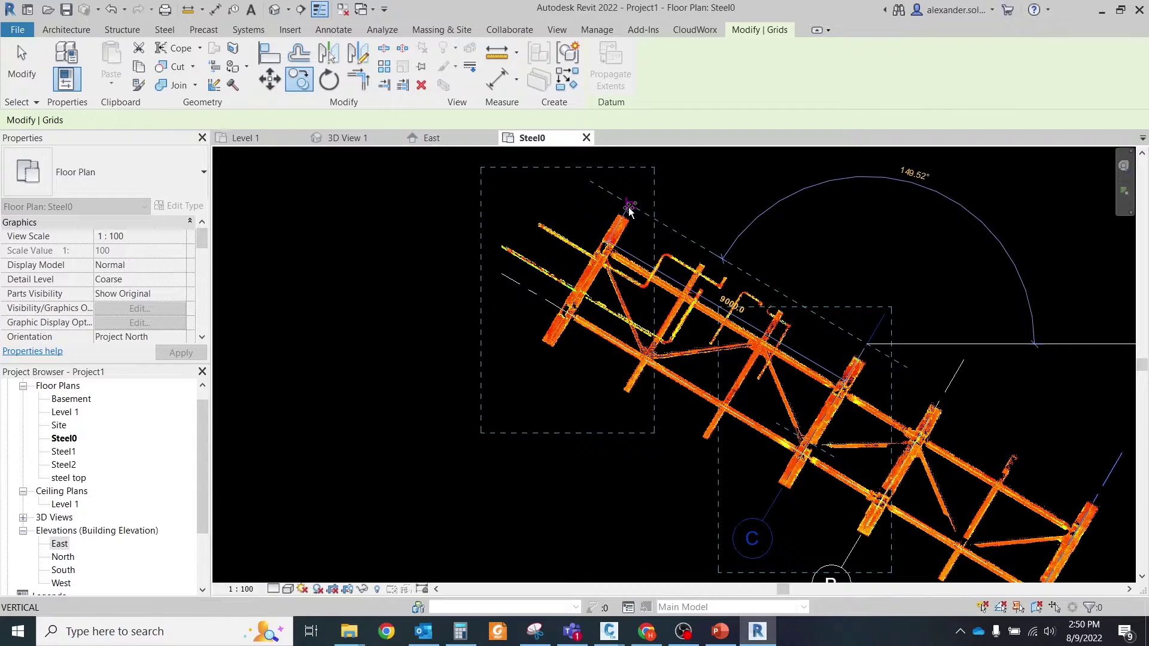
click(629, 210)
middle_drag(852, 353, 638, 255)
key(Escape)
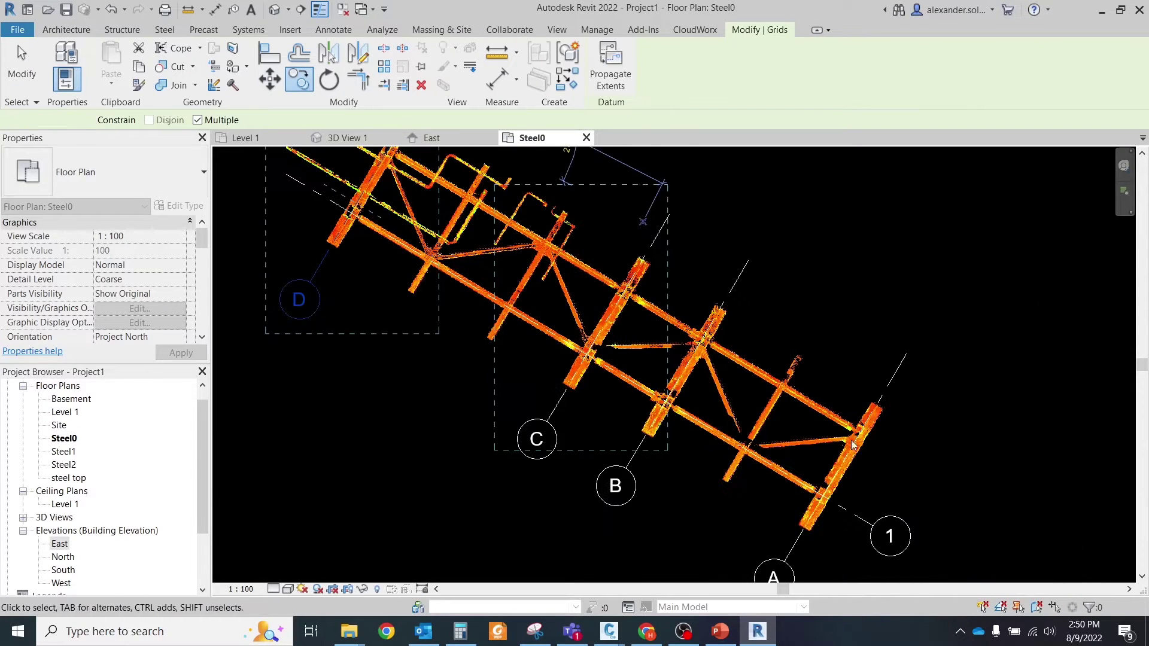
Step: Try to copy grid 1 onto the parallel beam line on the other side of the structure
click(855, 515)
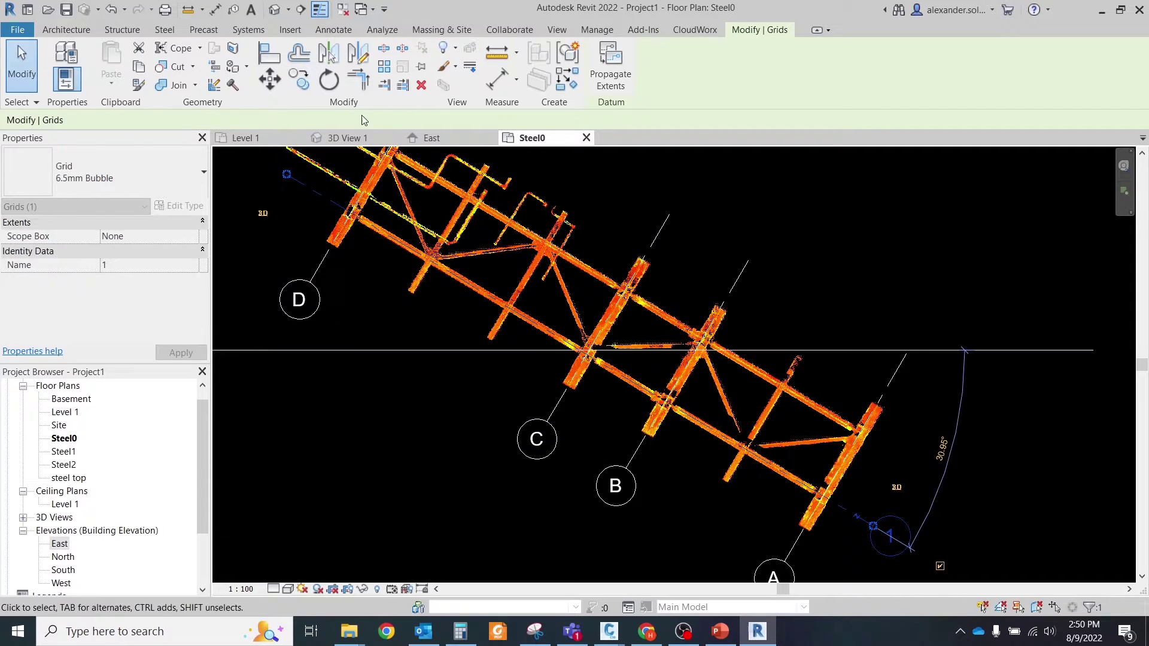
click(300, 83)
click(846, 513)
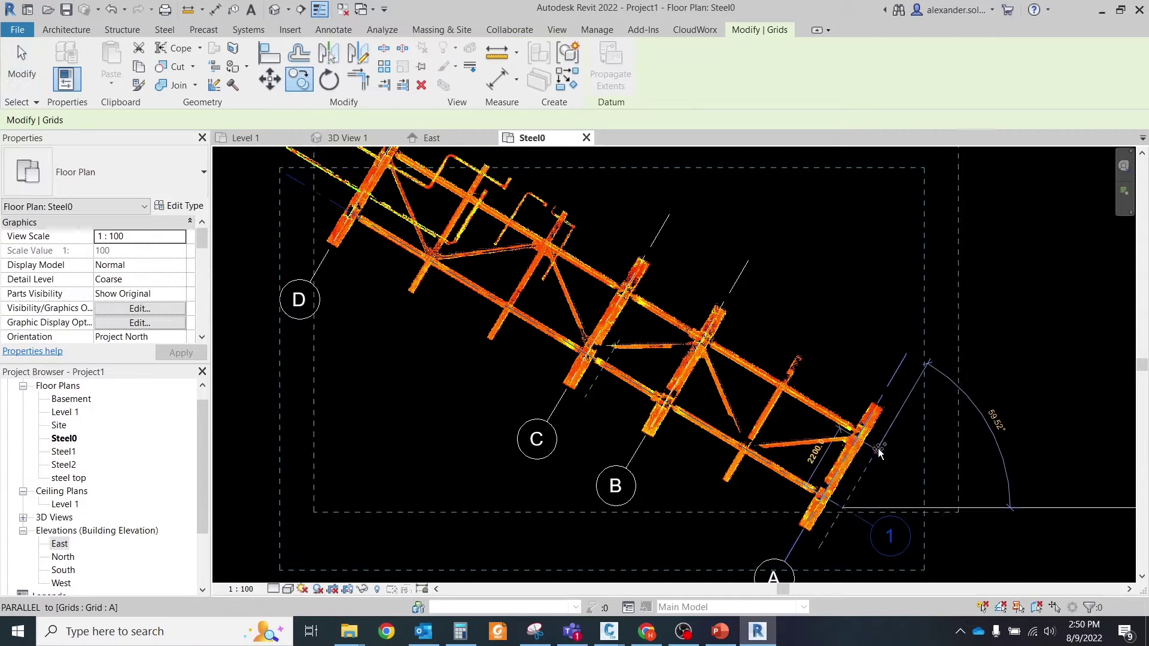
click(879, 441)
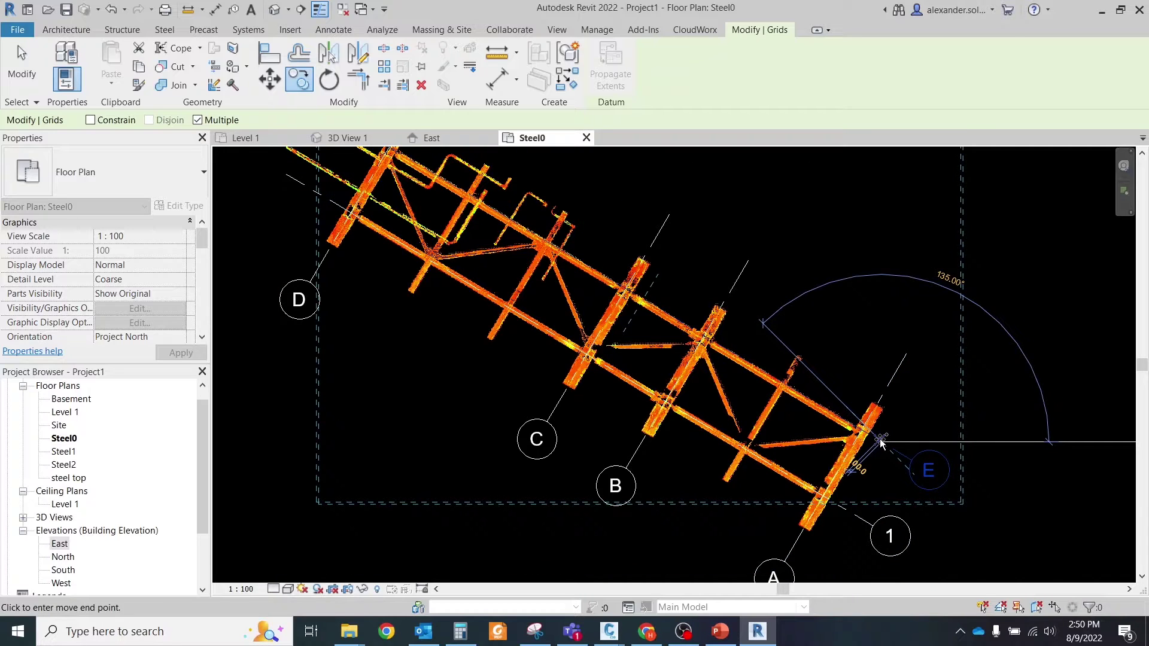
key(Escape)
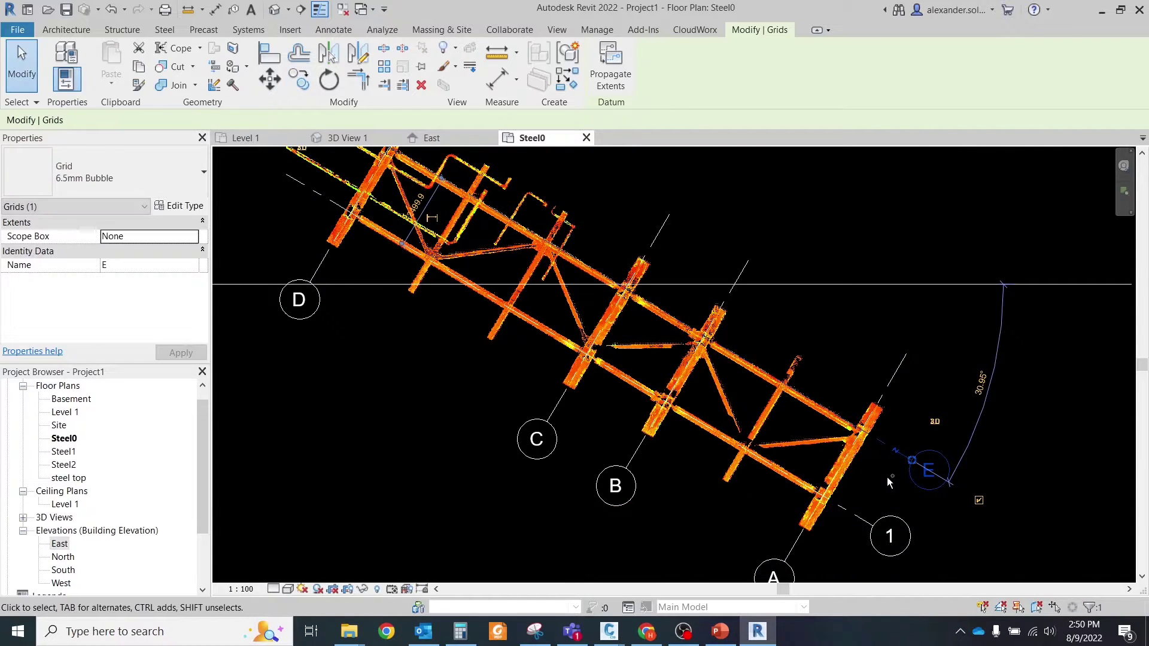
key(Delete)
click(846, 513)
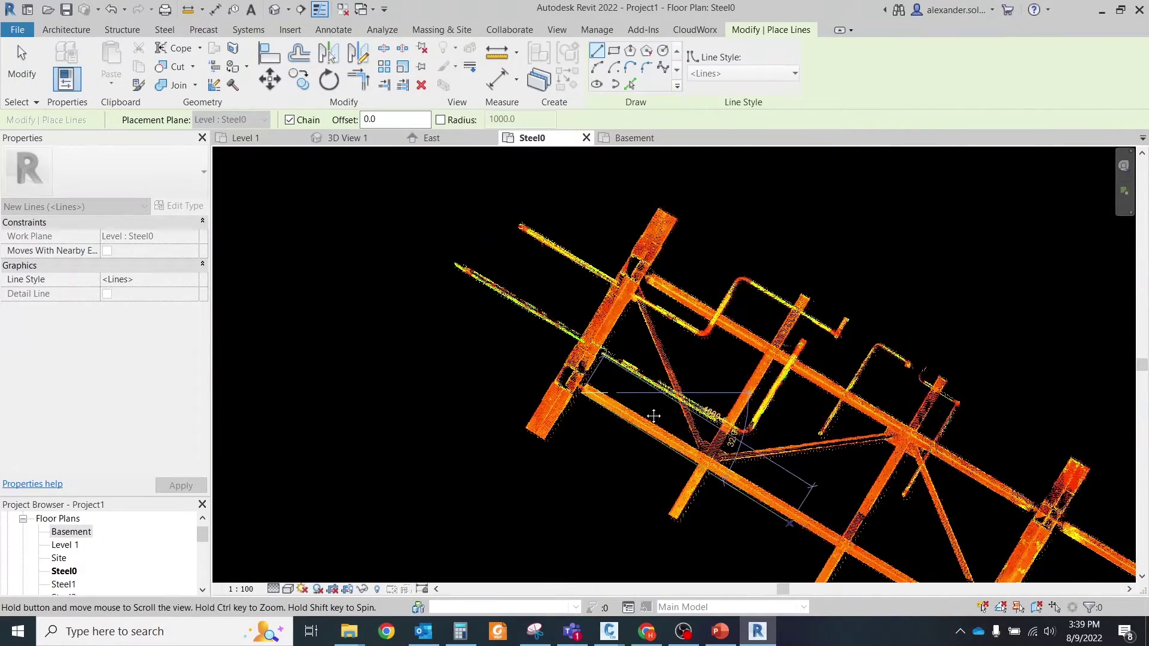
Step: Draw model lines in the Steel0 plan, one along the lower beam and one horizontal from the same start point
scroll(653, 416, up, 6)
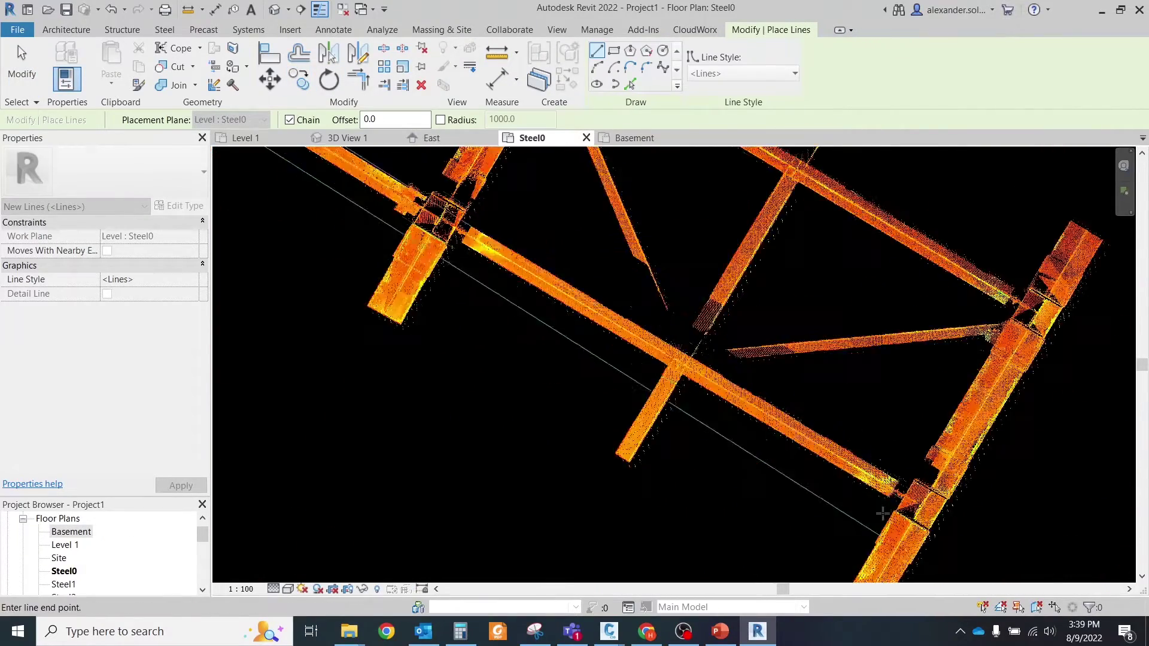
scroll(911, 471, down, 8)
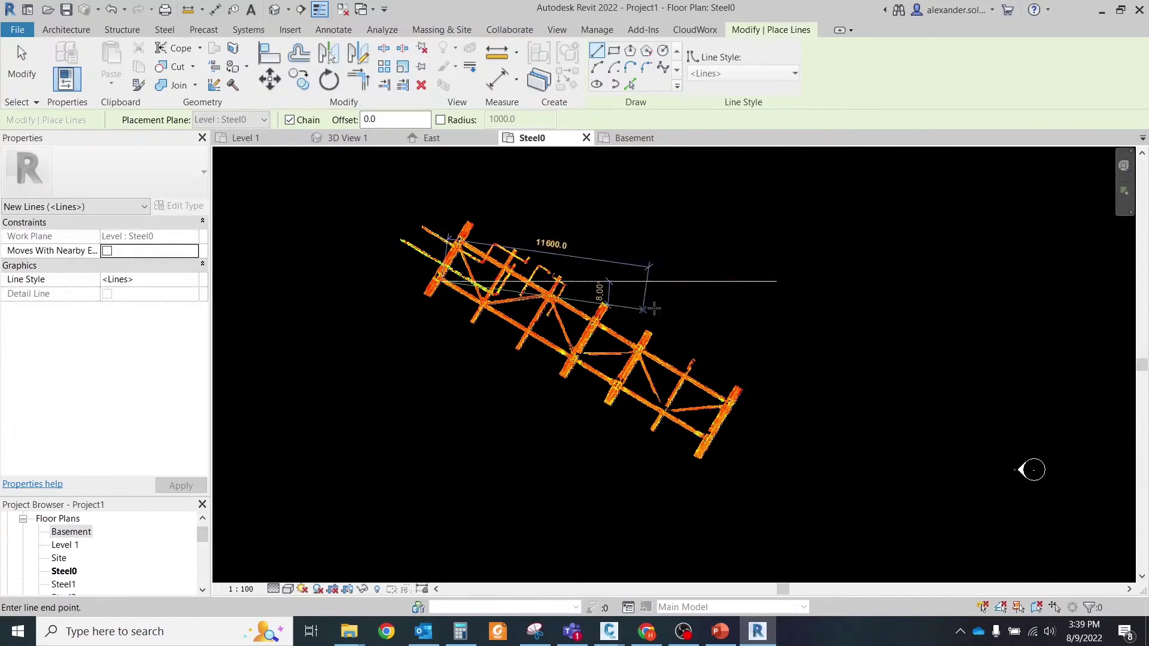
click(835, 280)
key(Escape)
key(Escape)
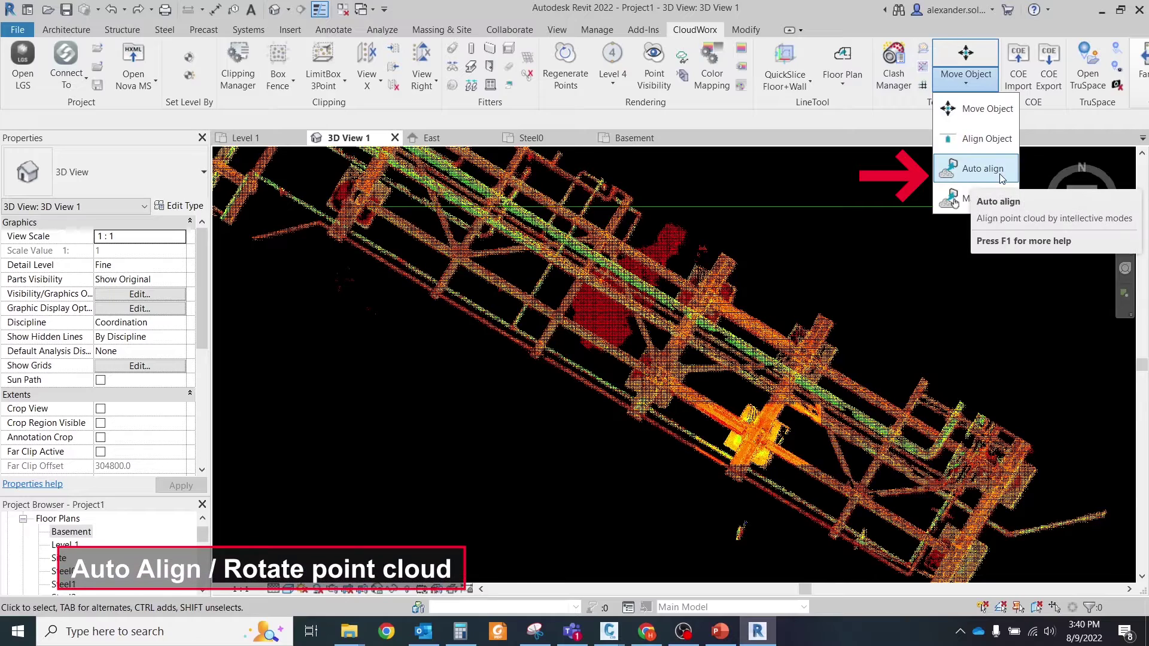
Step: Auto align the point cloud in 3D View 1, rotating the structure from the inclined model line onto the horizontal one
click(957, 162)
click(519, 267)
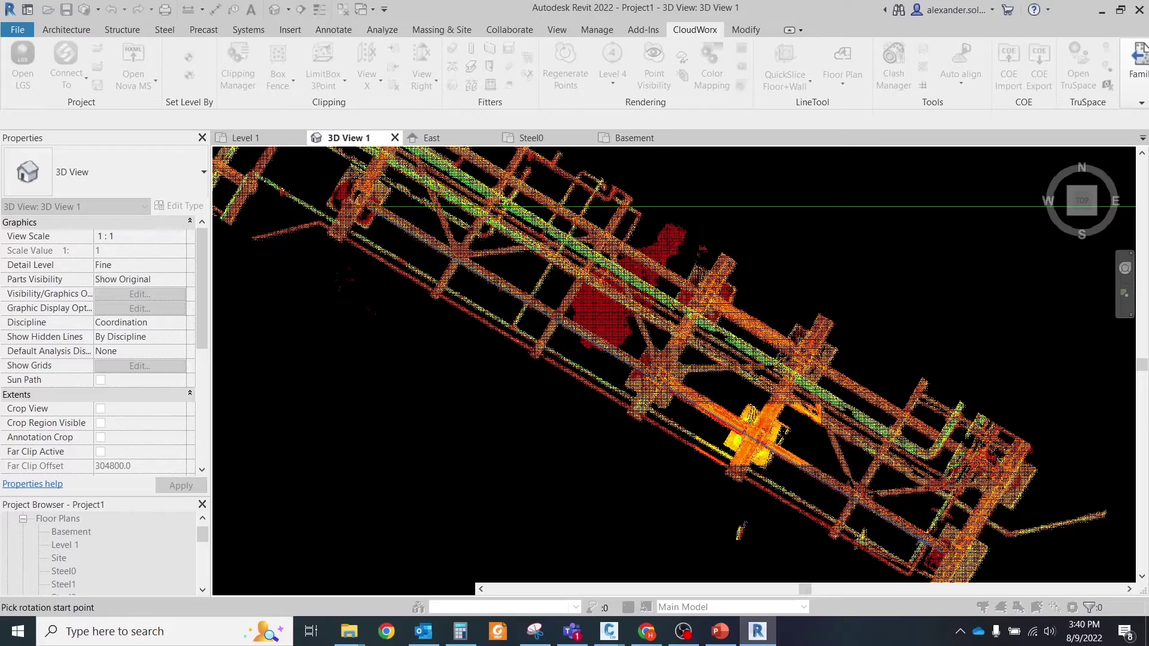
scroll(953, 388, down, 2)
middle_drag(951, 368, 669, 365)
click(871, 262)
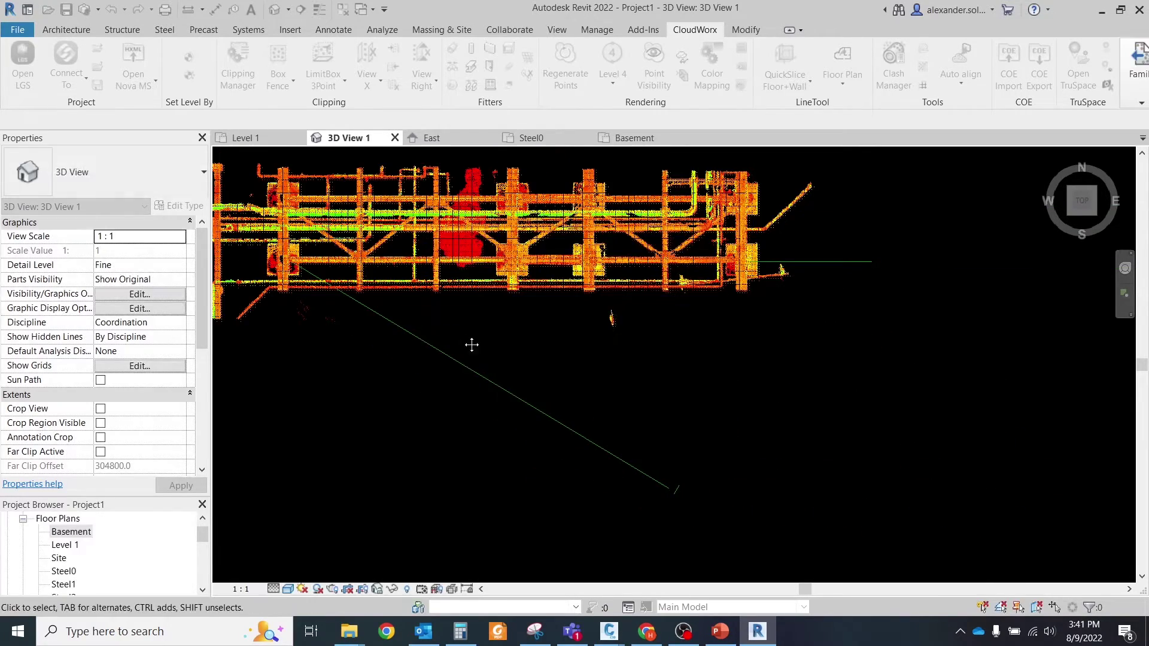
middle_drag(469, 341, 599, 392)
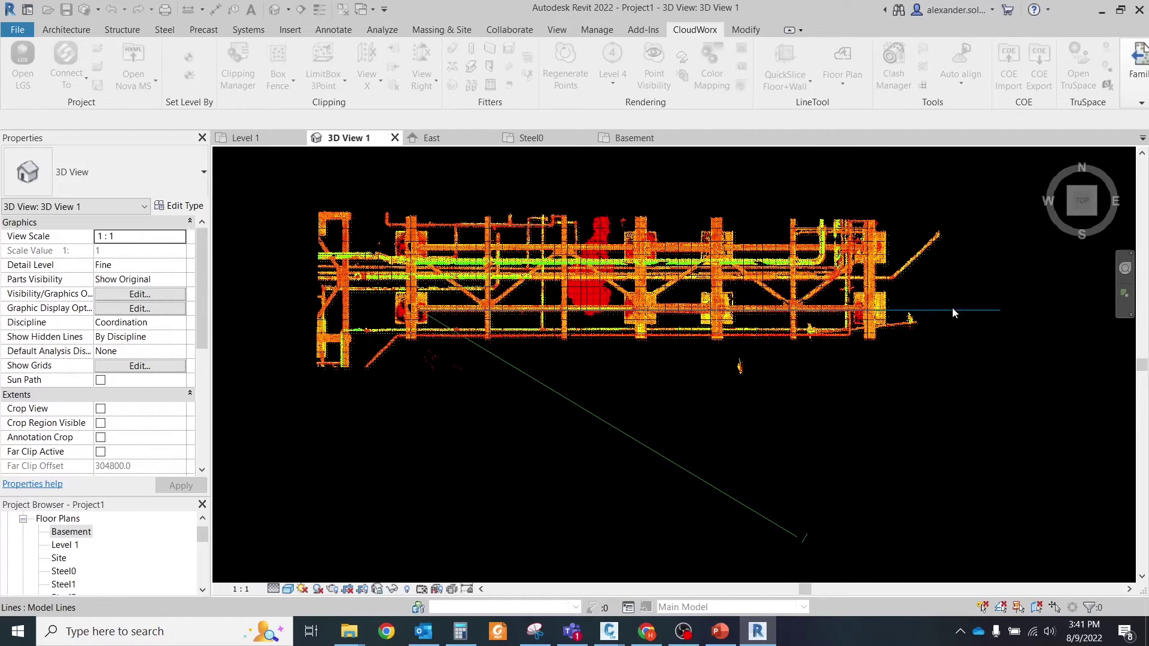
click(957, 307)
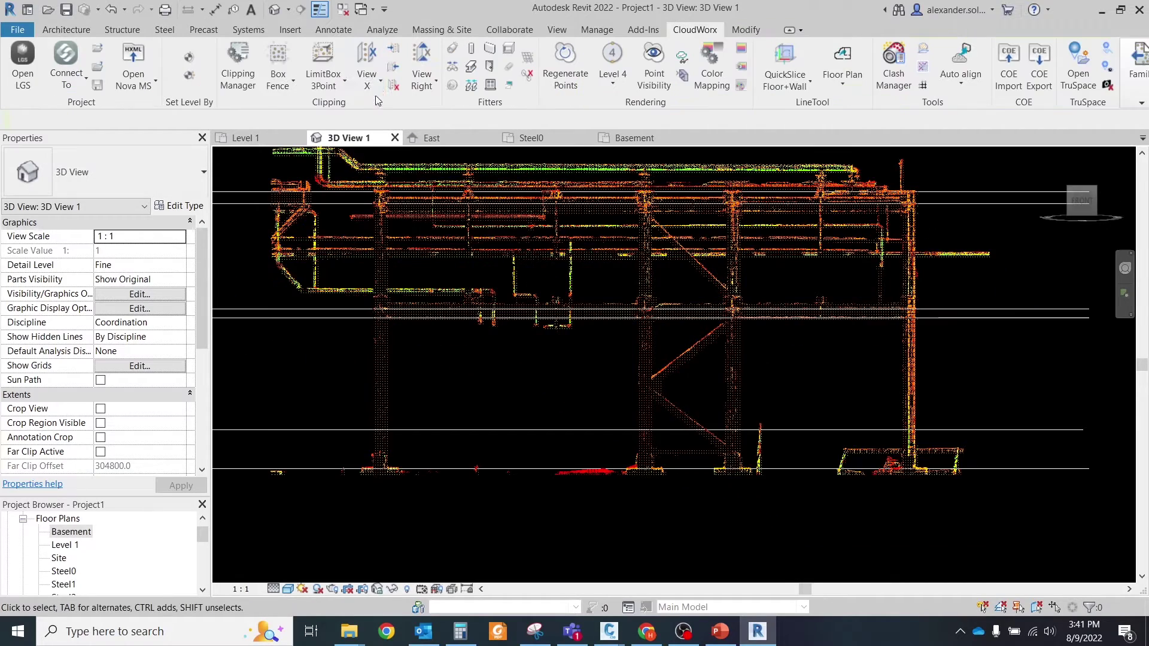
Step: Slice the point cloud along the Z axis in a thin band through the columns at Level 1, and open the Level 1 plan
click(378, 81)
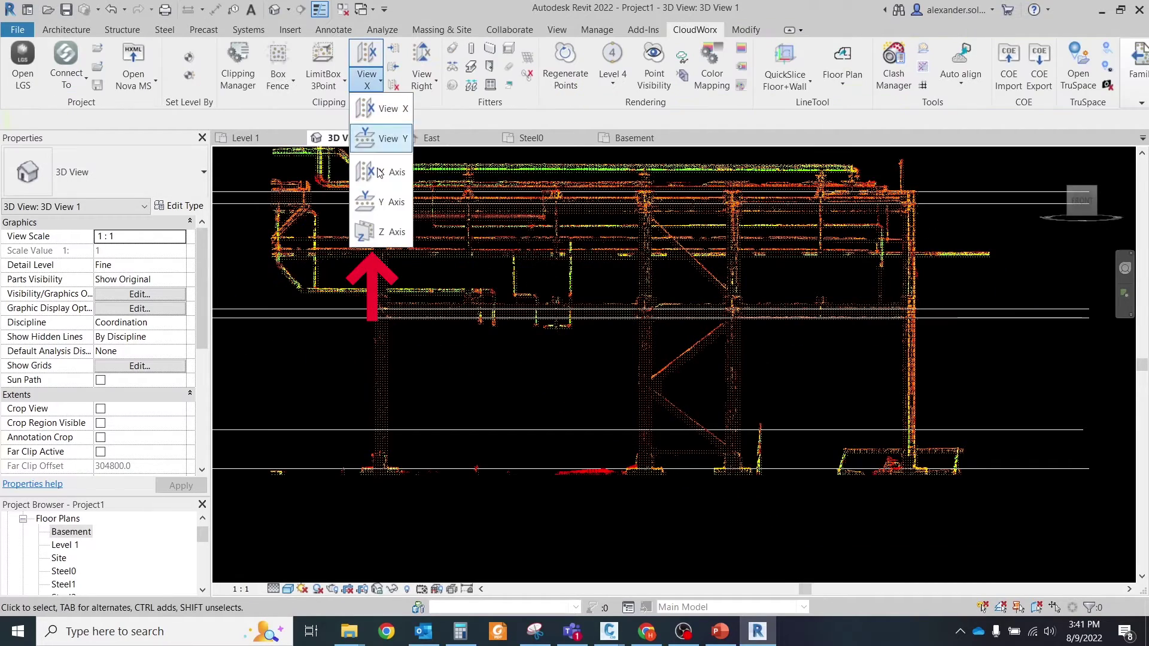
click(381, 231)
click(643, 415)
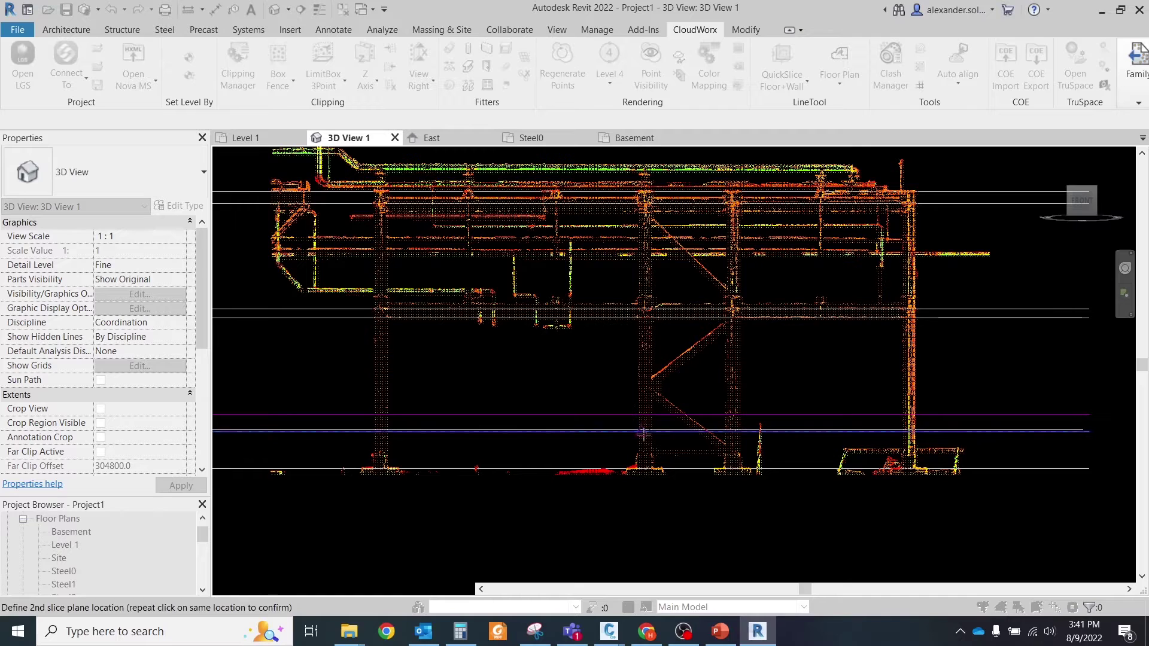
click(644, 437)
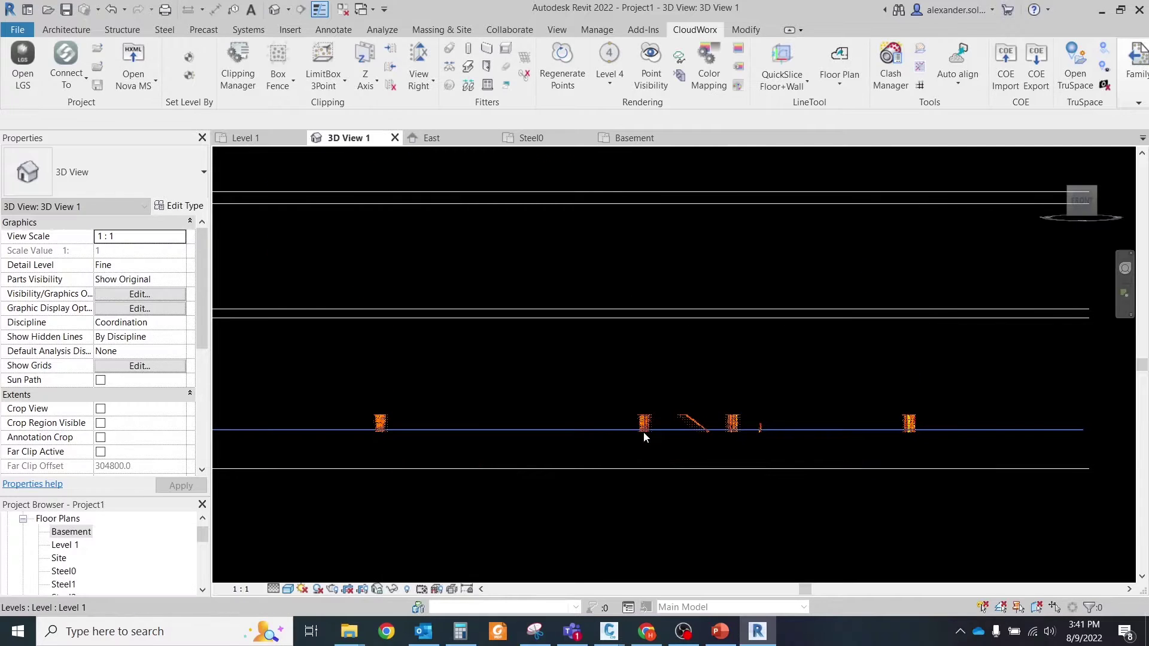
click(936, 429)
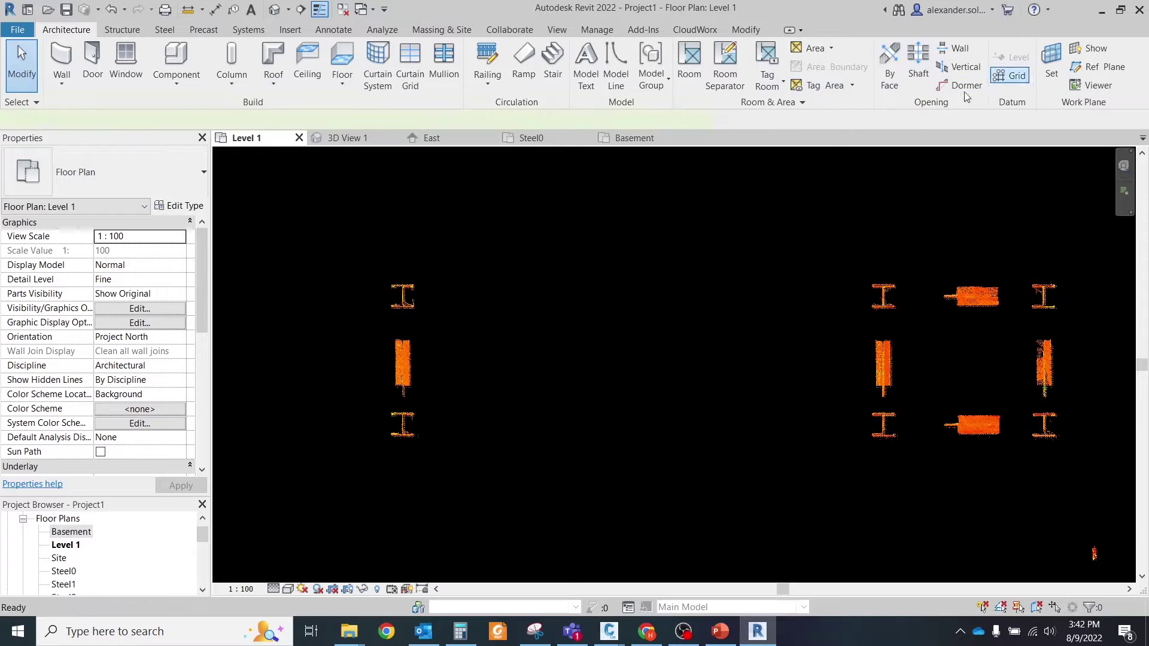
Step: Draw a vertical gridline through the webs of the westernmost column pair and name it 1
middle_drag(423, 423, 454, 198)
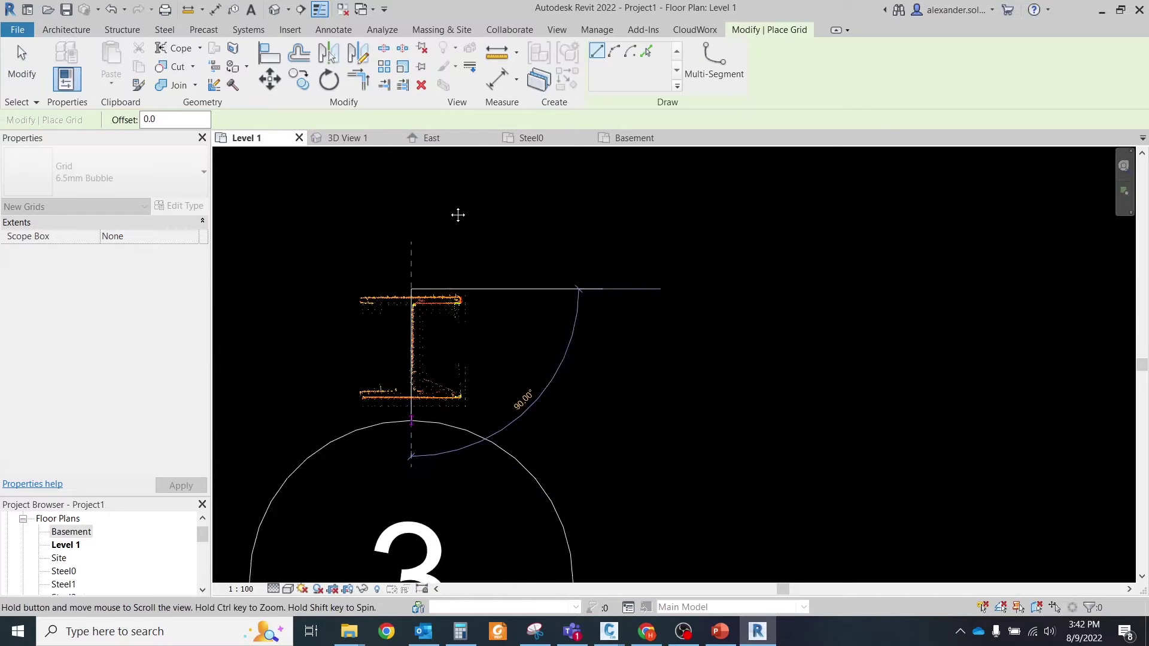
scroll(455, 199, down, 2)
middle_drag(455, 444, 491, 202)
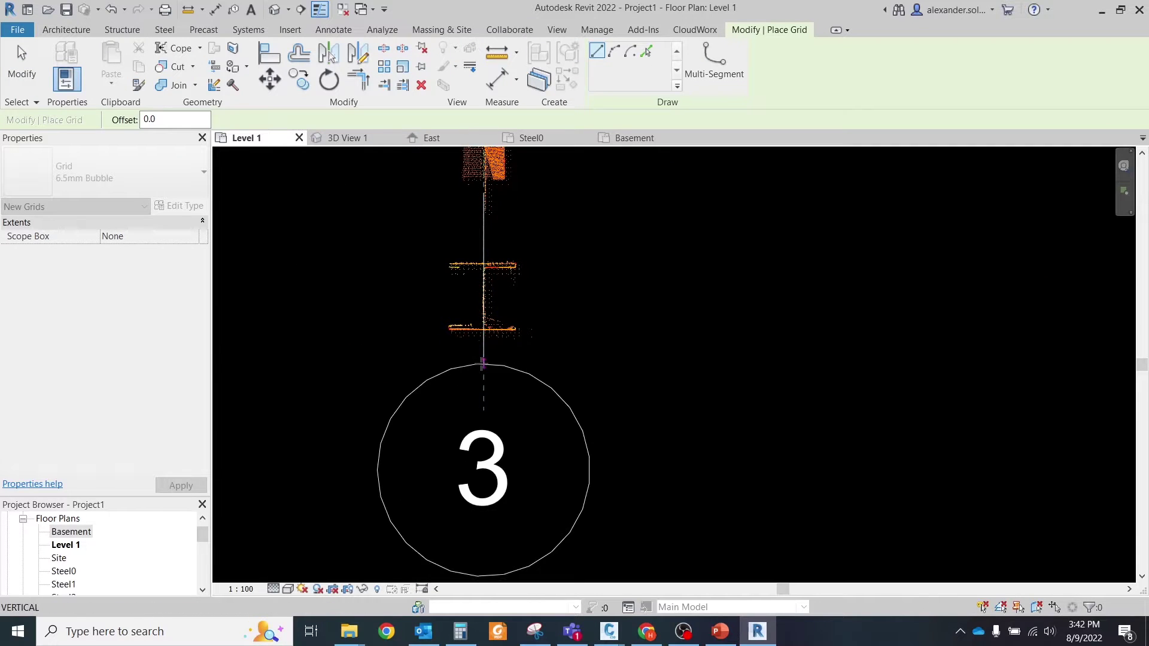
click(483, 364)
key(Escape)
double_click(482, 470)
text(1)
key(Return)
click(567, 270)
Step: Copy grid 1 horizontally onto the other three column pairs using multiple copy
scroll(567, 270, down, 4)
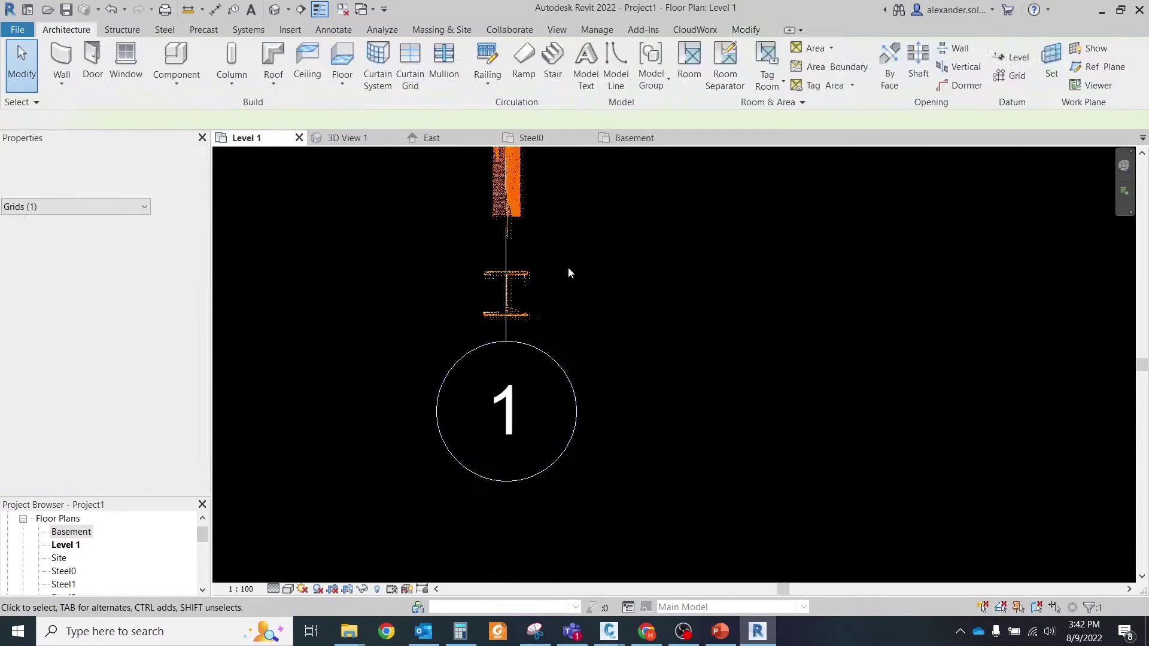
middle_drag(541, 283, 454, 303)
click(464, 302)
click(299, 79)
click(464, 234)
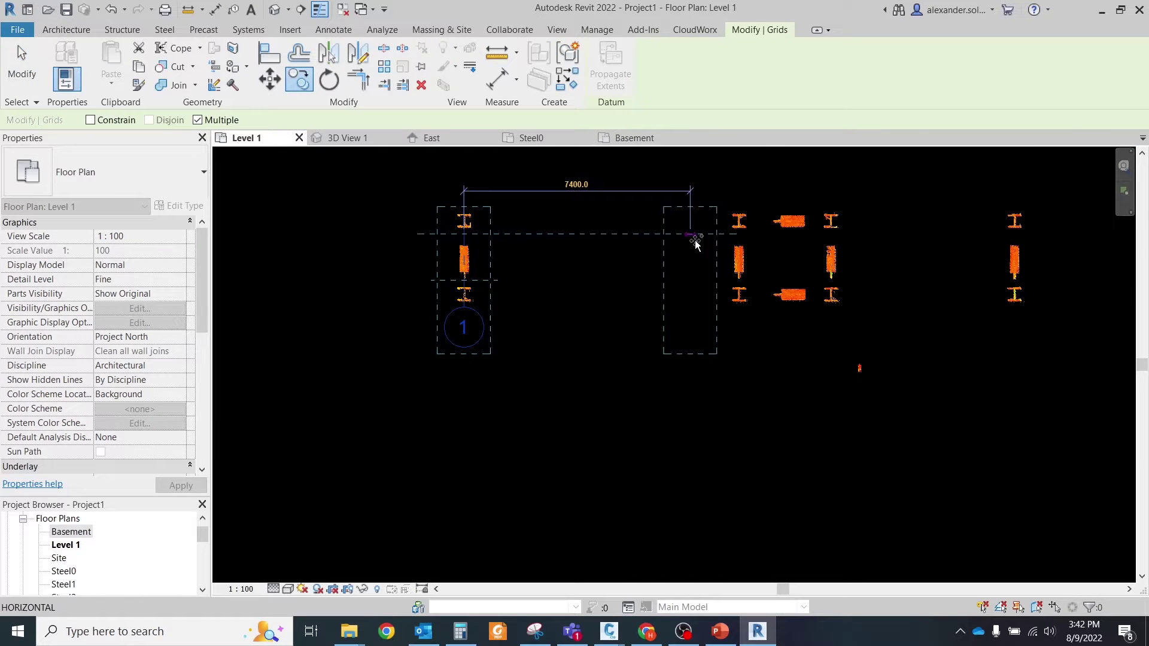
click(739, 236)
click(831, 234)
click(1014, 234)
key(Escape)
middle_drag(1015, 236, 878, 262)
key(Escape)
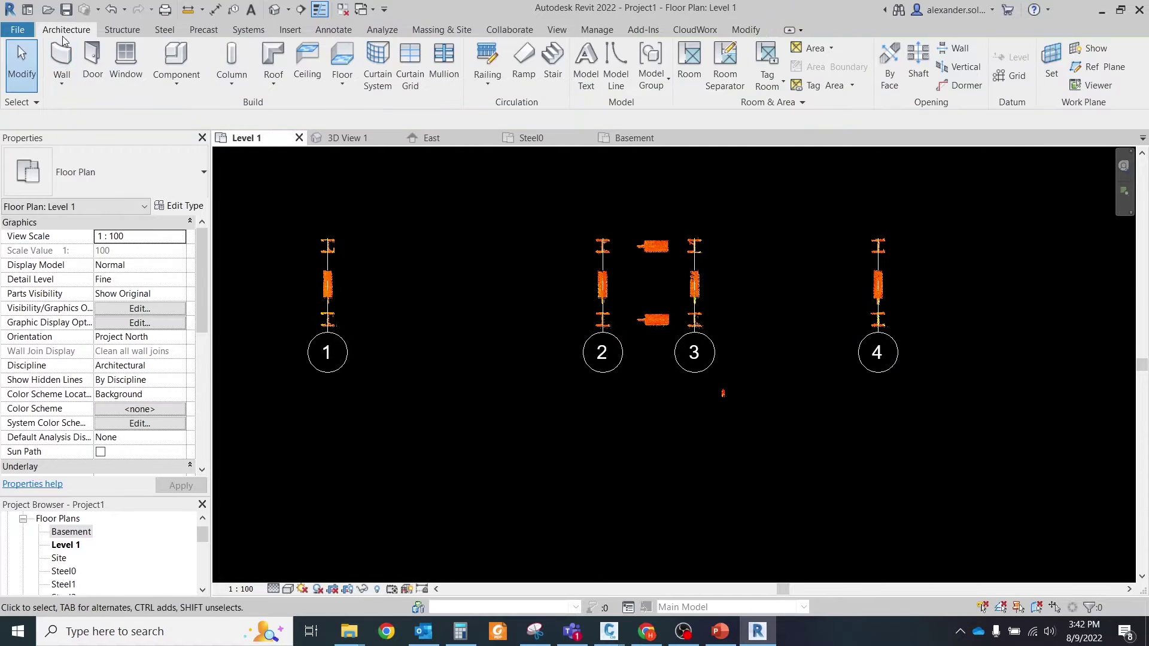
Step: Draw a vertical model line between the flanges of the lower column on grid 1, and start the Grid command
click(122, 30)
click(777, 63)
scroll(321, 325, up, 12)
click(327, 321)
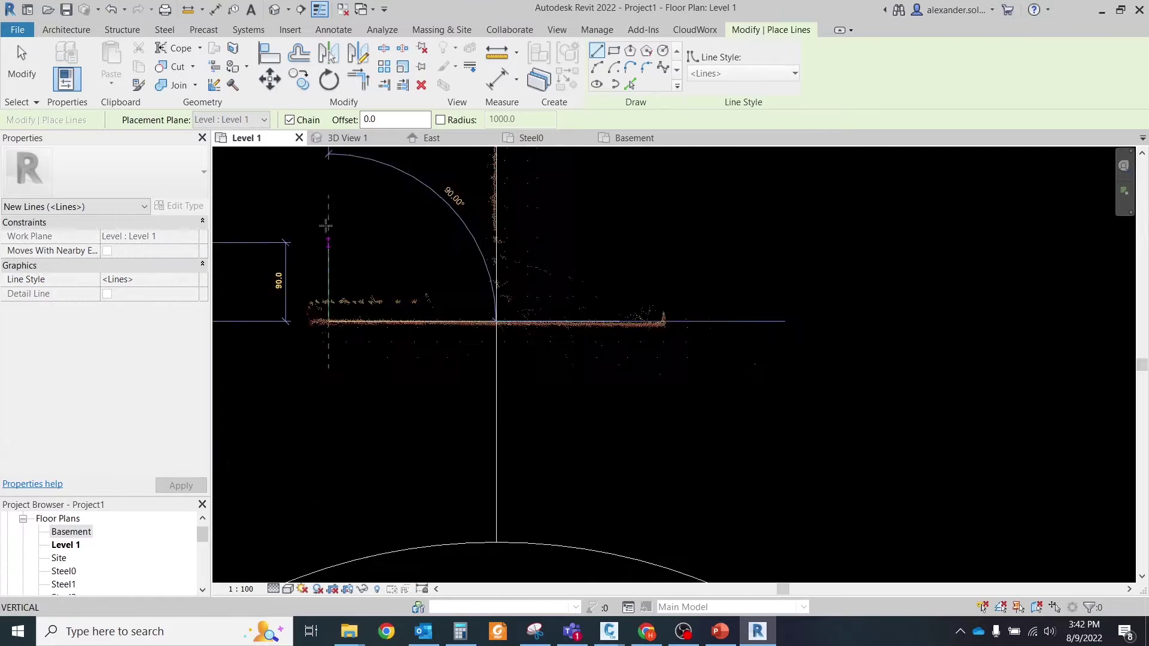
middle_drag(327, 239, 327, 392)
scroll(327, 393, down, 1)
click(327, 190)
key(Escape)
scroll(367, 278, down, 5)
key(g)
key(r)
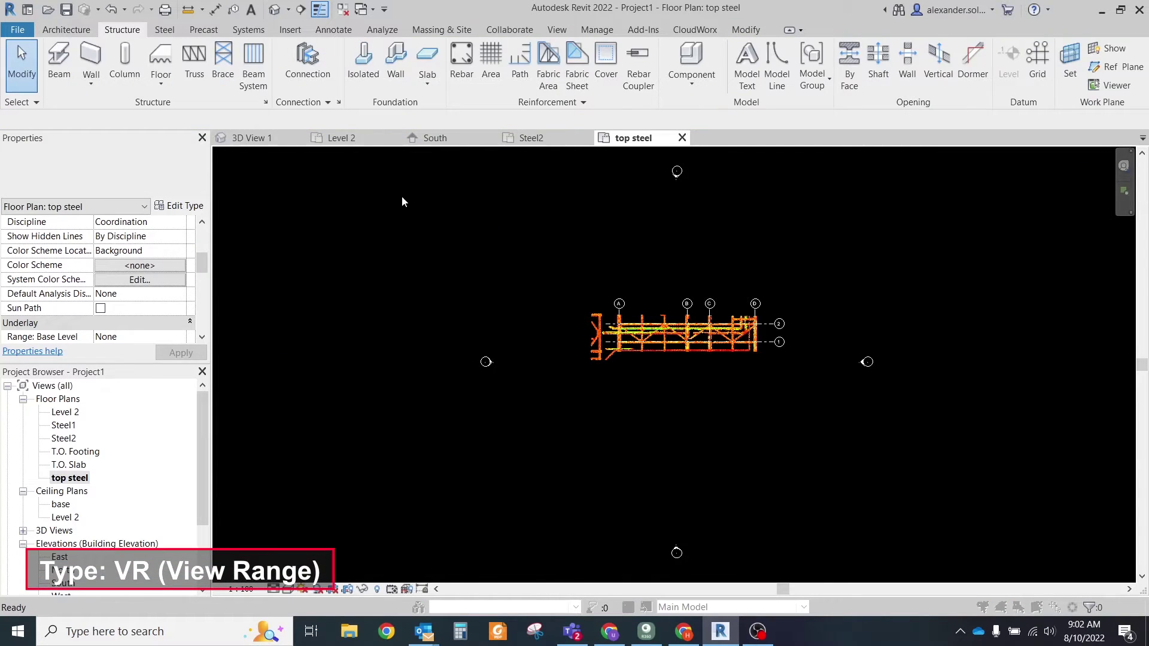
Step: In the top steel plan, set the view range's top, bottom and view depth to Unlimited and the detail level to Fine
key(v)
key(r)
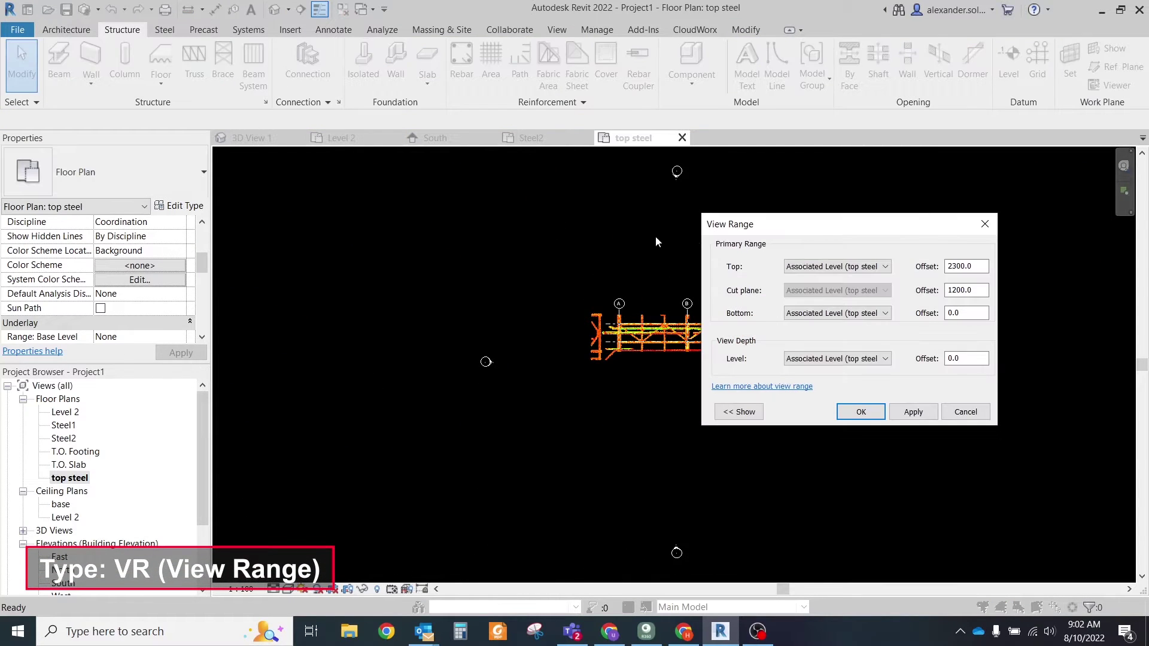
click(838, 273)
click(821, 301)
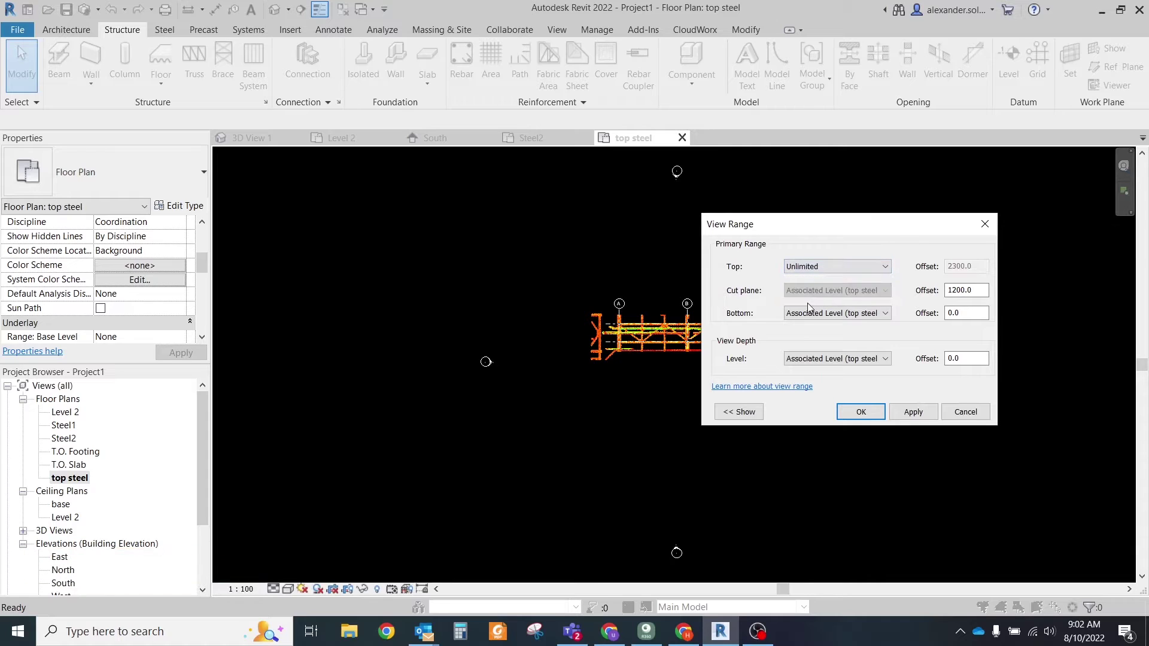
click(808, 313)
click(797, 382)
click(800, 359)
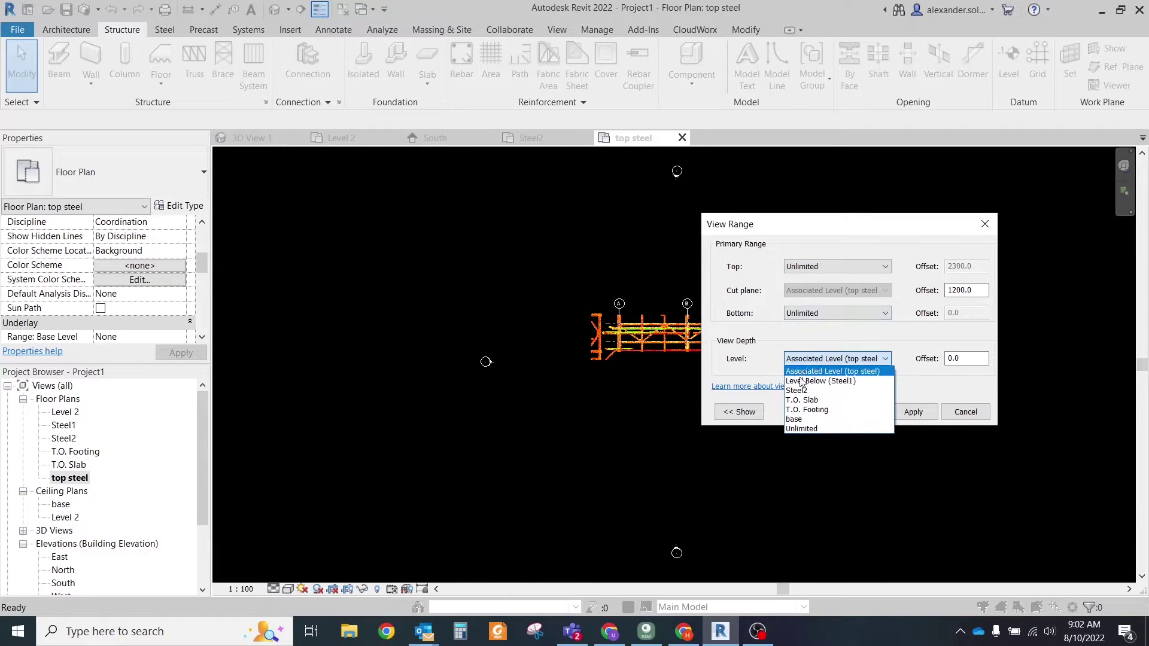
click(800, 429)
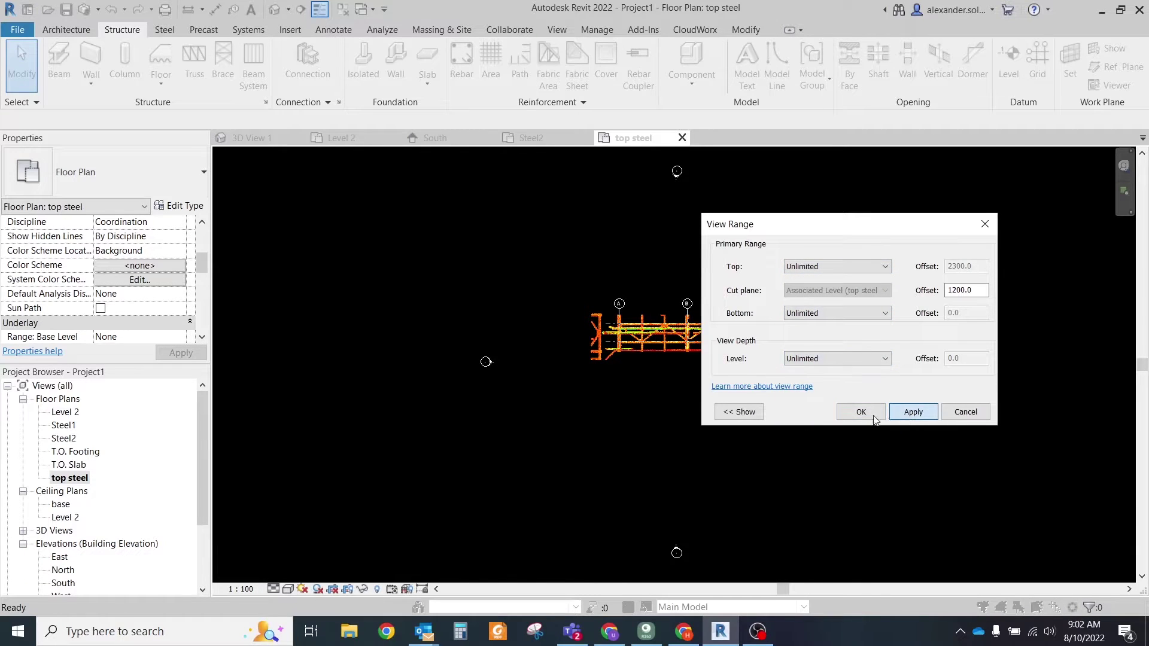
click(860, 412)
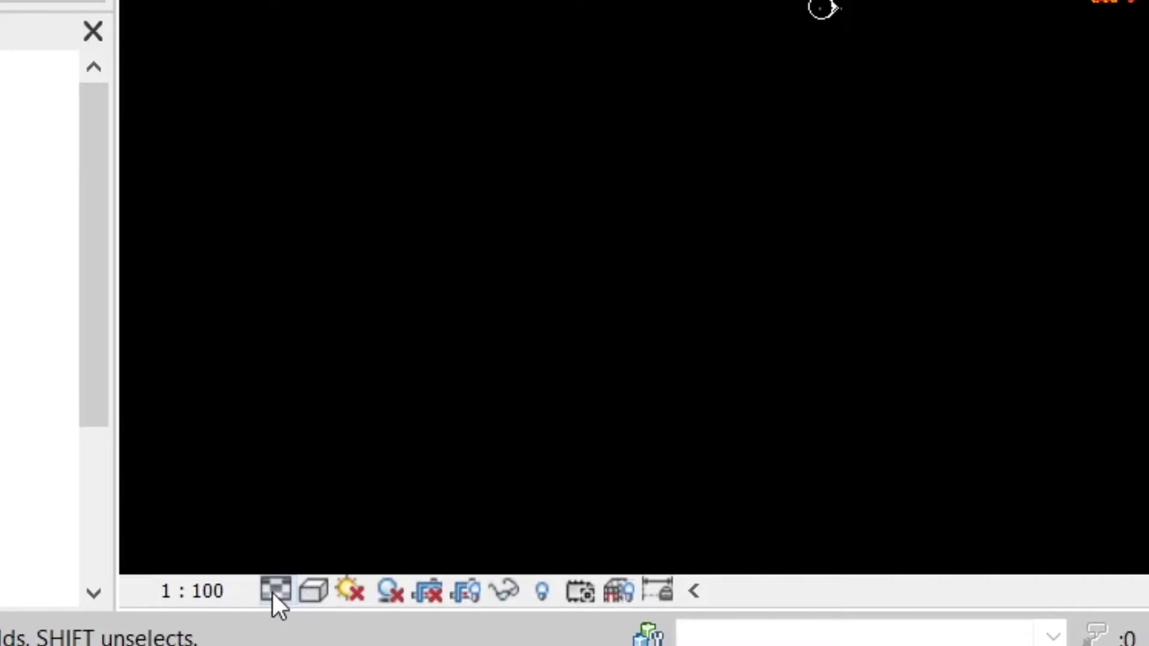
click(273, 589)
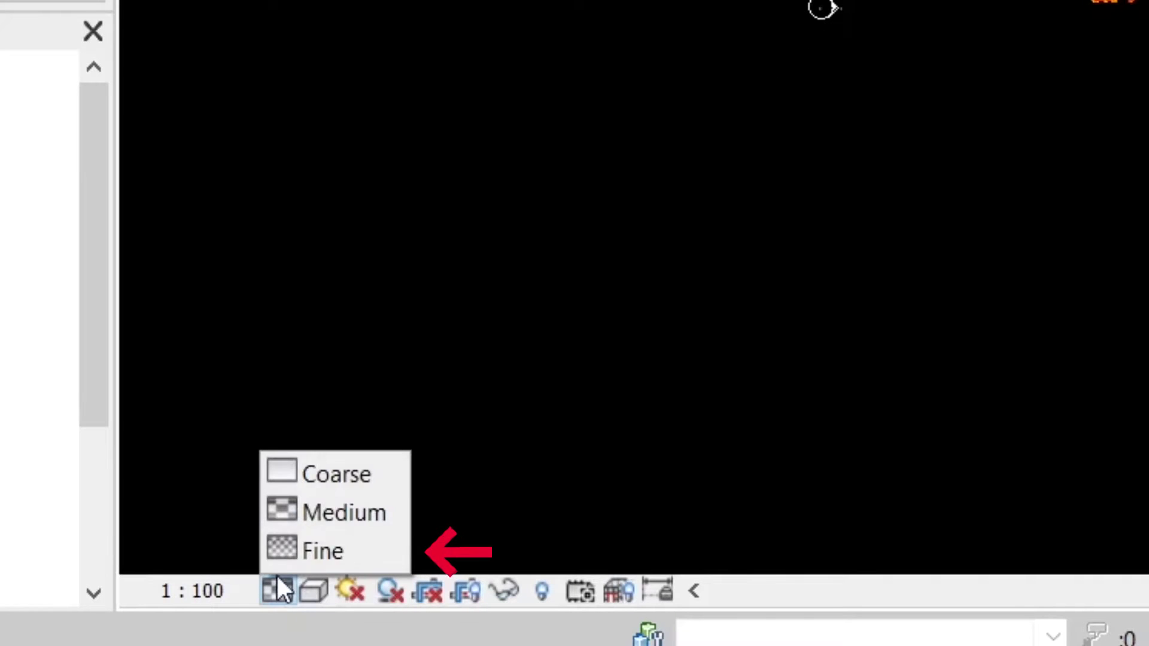
click(311, 551)
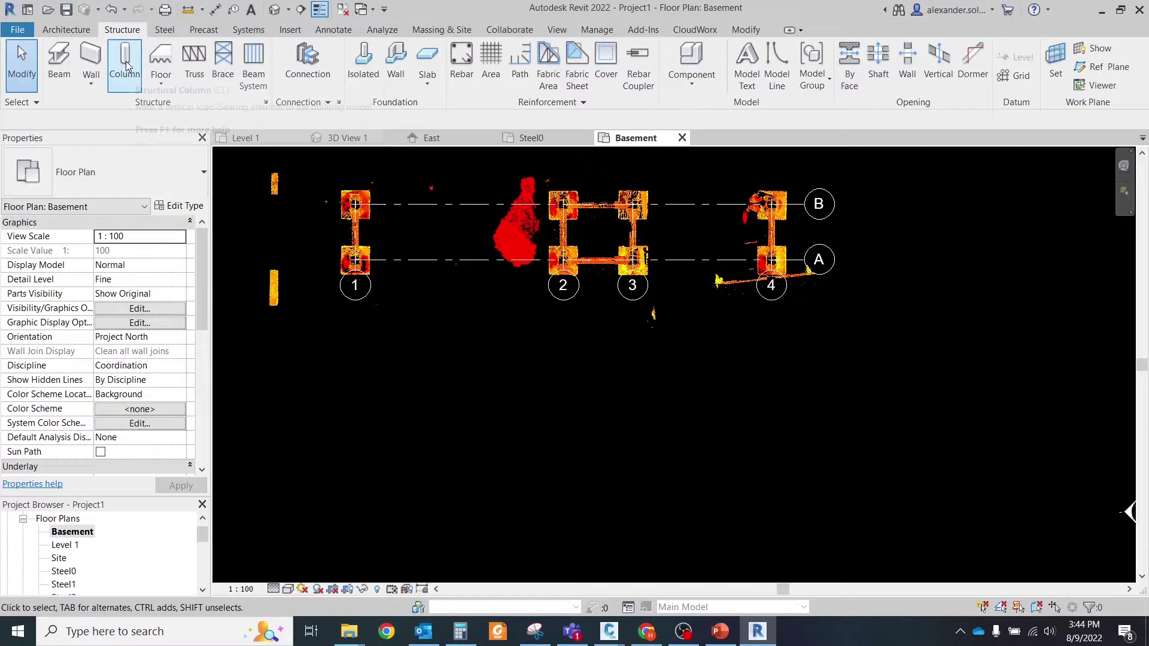
Step: Place HP350 vertical structural columns at all grid intersections of grids A, B and 1 to 4, with height up to steel top
click(125, 66)
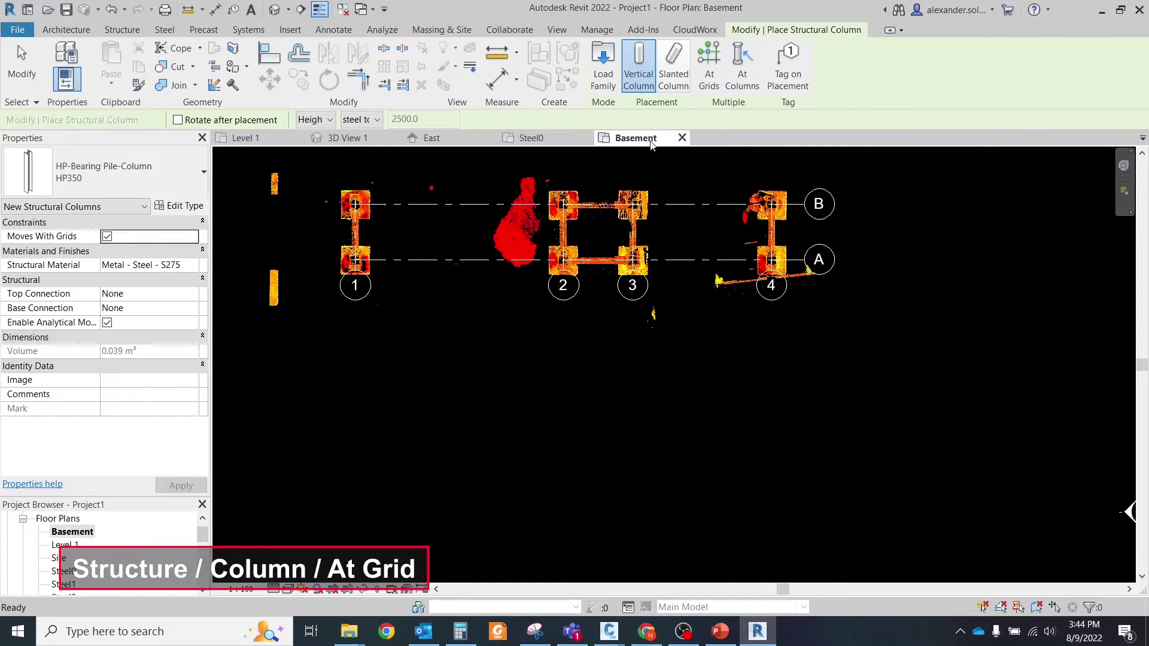
click(369, 120)
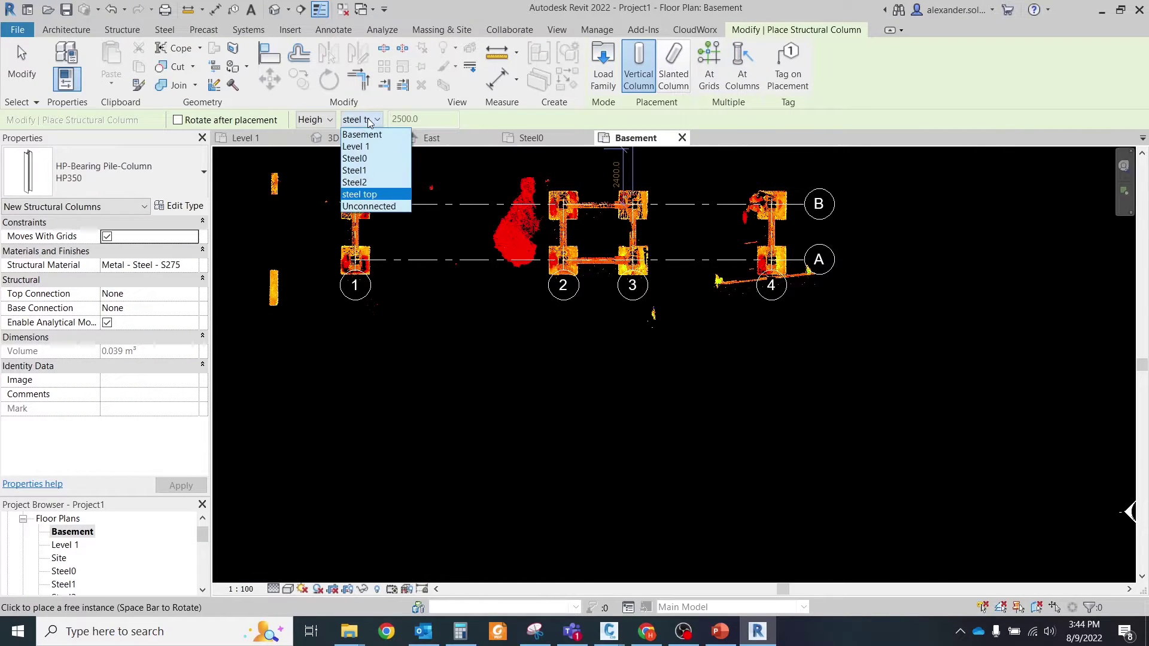
click(369, 122)
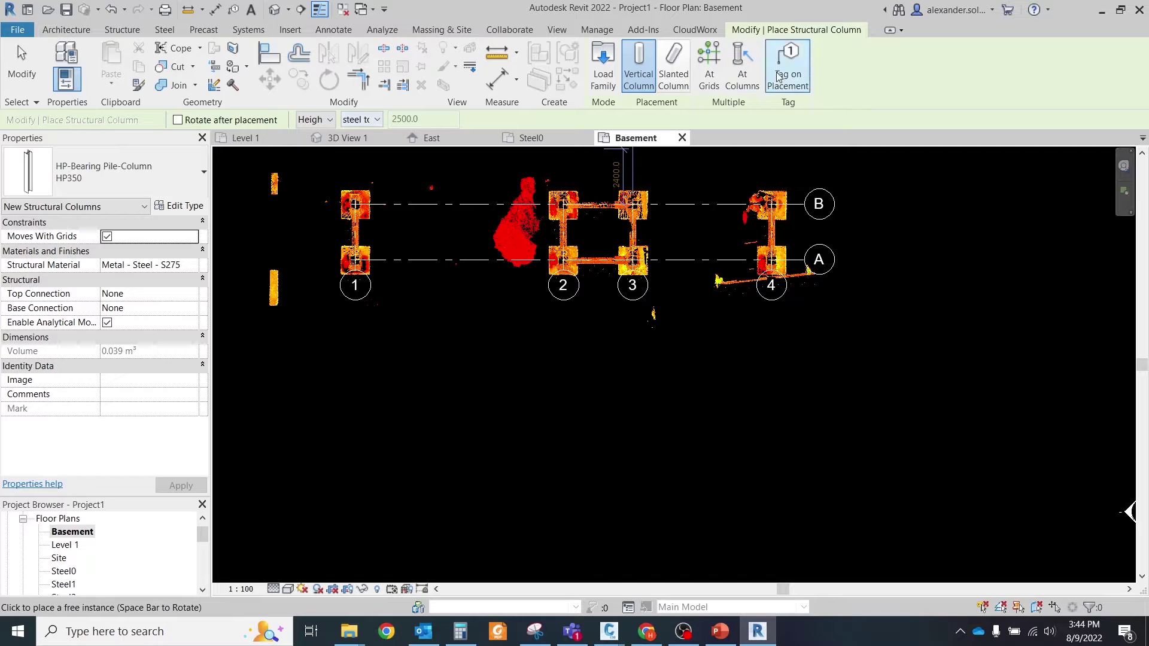
click(711, 69)
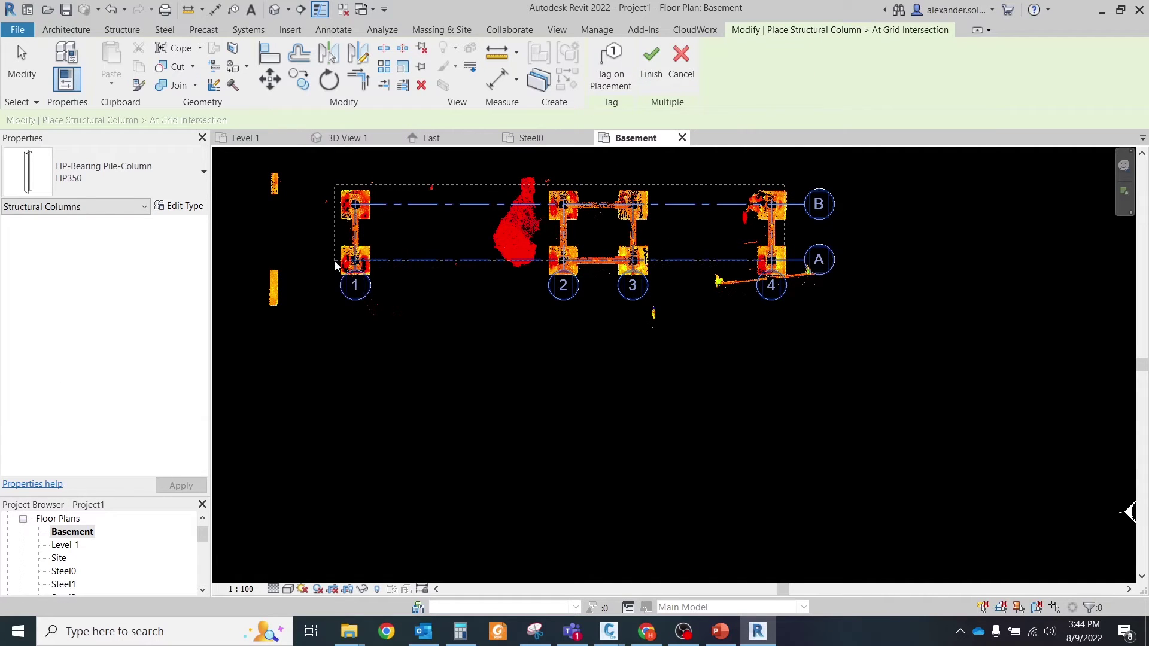
drag(335, 266, 335, 267)
click(651, 59)
scroll(639, 209, up, 3)
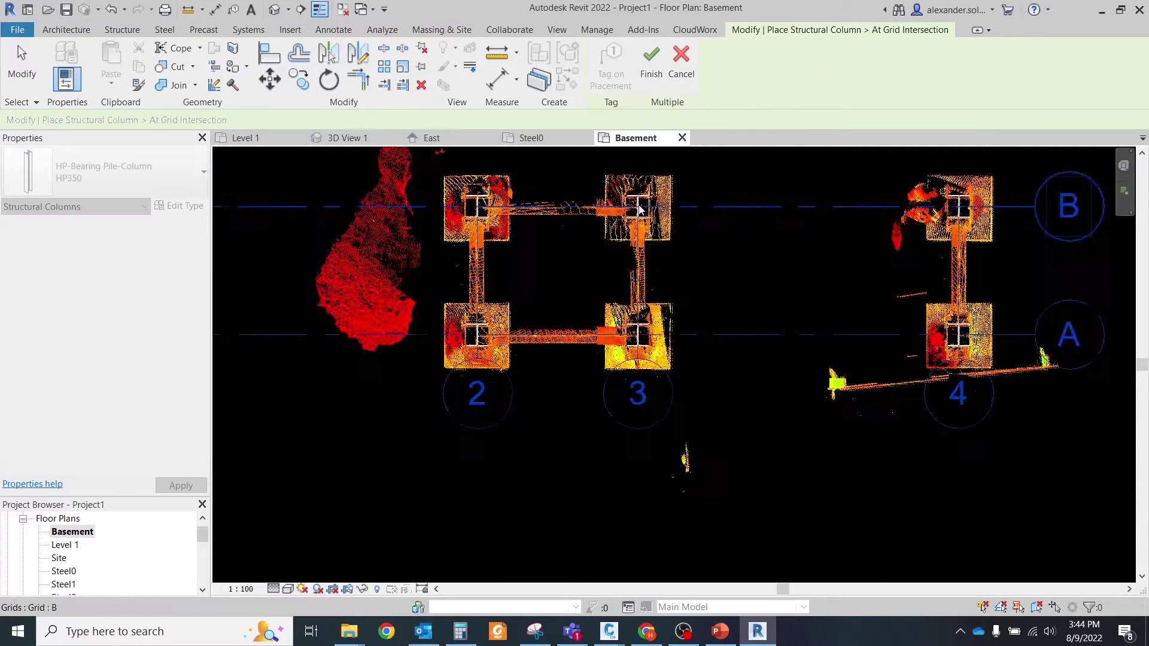
scroll(639, 209, up, 4)
click(643, 82)
Step: Examine the placed columns against the scanned flanges in the Basement plan and in 3D View 1
scroll(709, 254, down, 6)
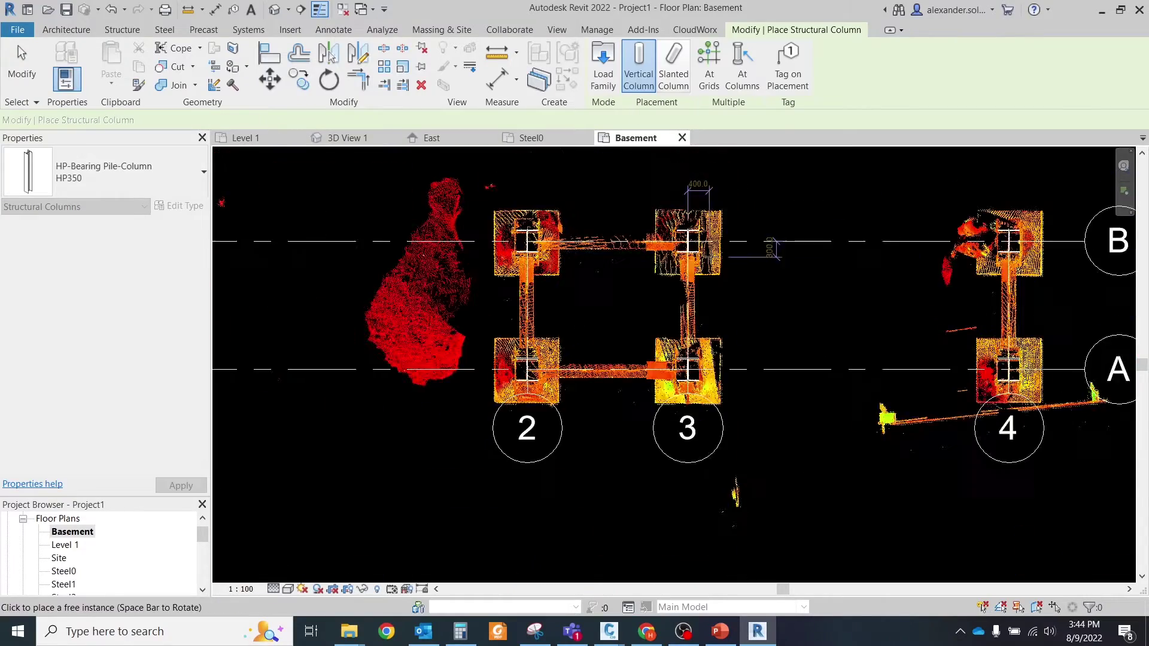
scroll(330, 326, up, 2)
scroll(332, 323, up, 4)
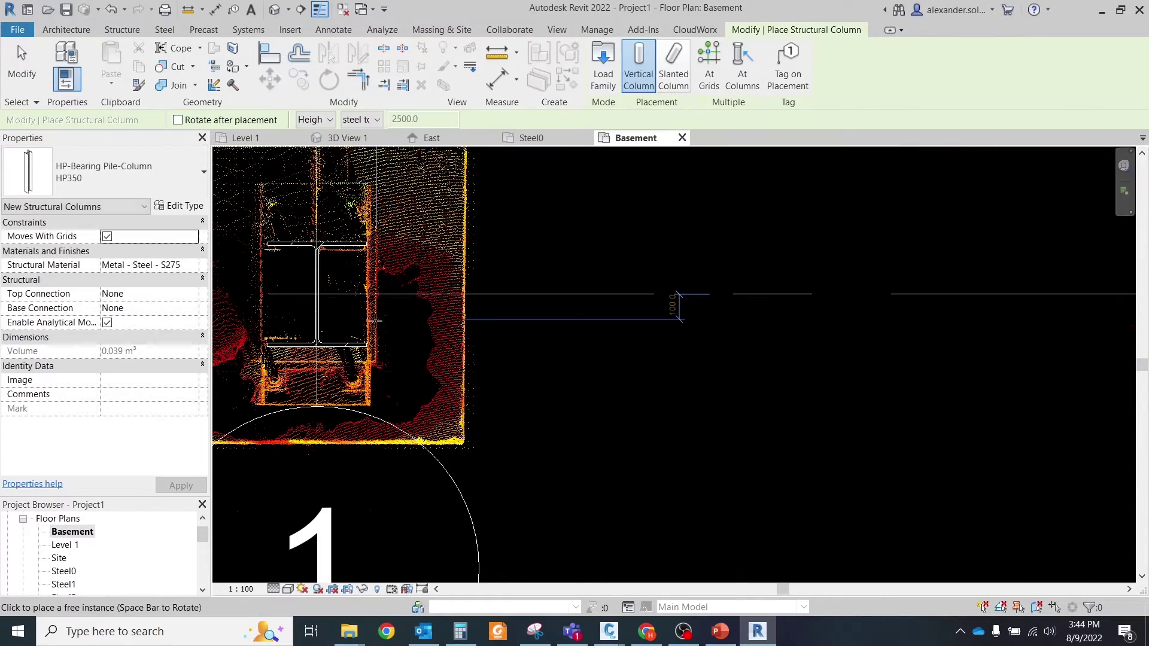
key(Escape)
key(Escape)
scroll(385, 321, down, 2)
scroll(400, 313, down, 3)
click(347, 138)
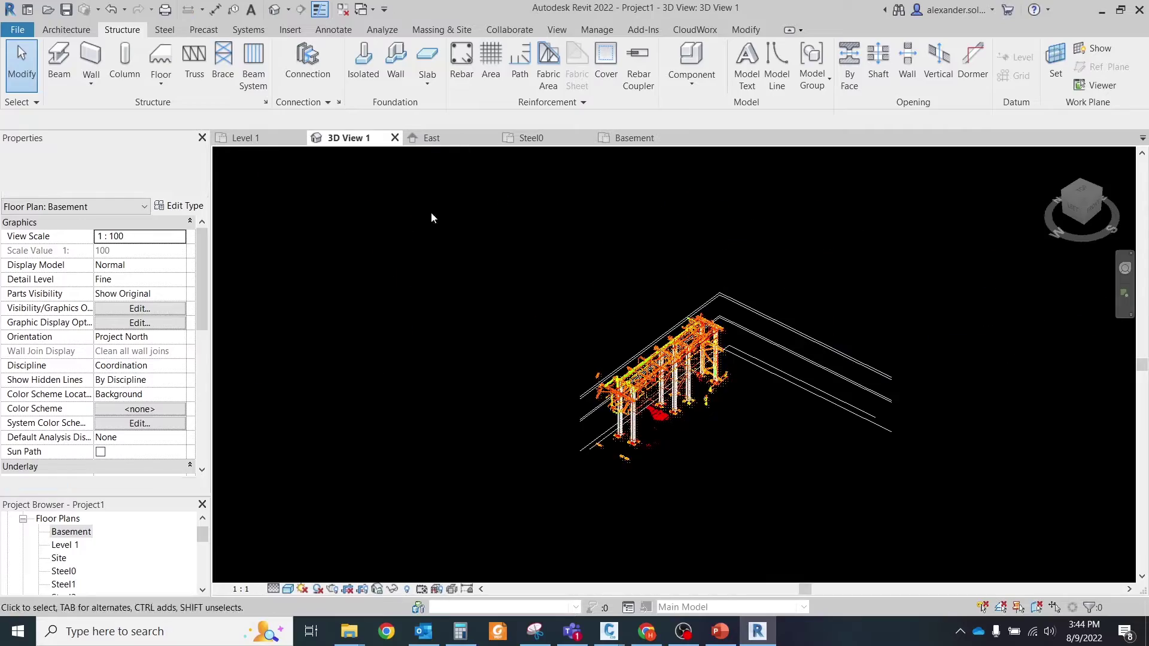
scroll(722, 398, up, 5)
scroll(722, 398, down, 5)
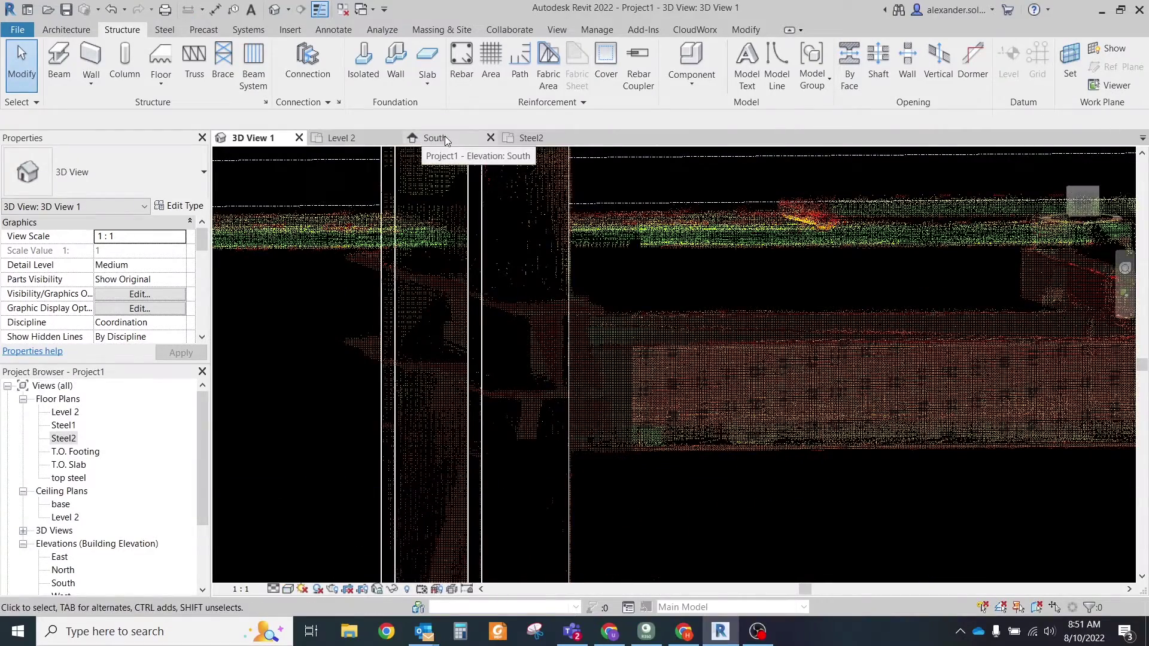
Step: In the Steel2 plan, place UB400 beams between the columns on the gridlines
click(530, 137)
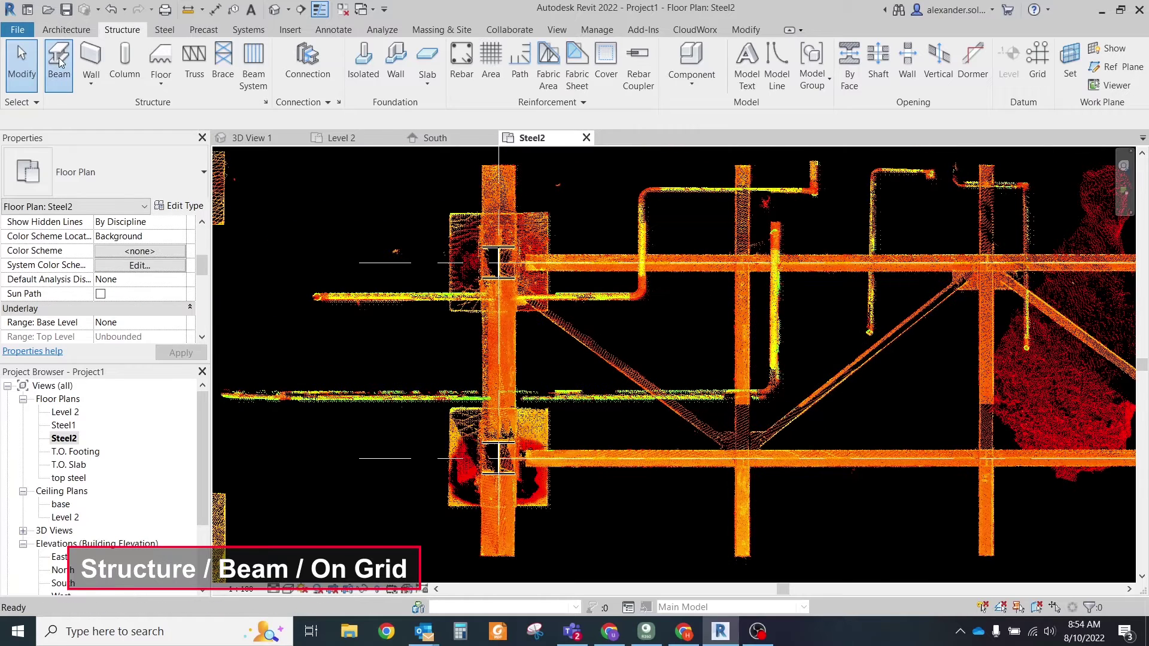
click(59, 57)
click(739, 66)
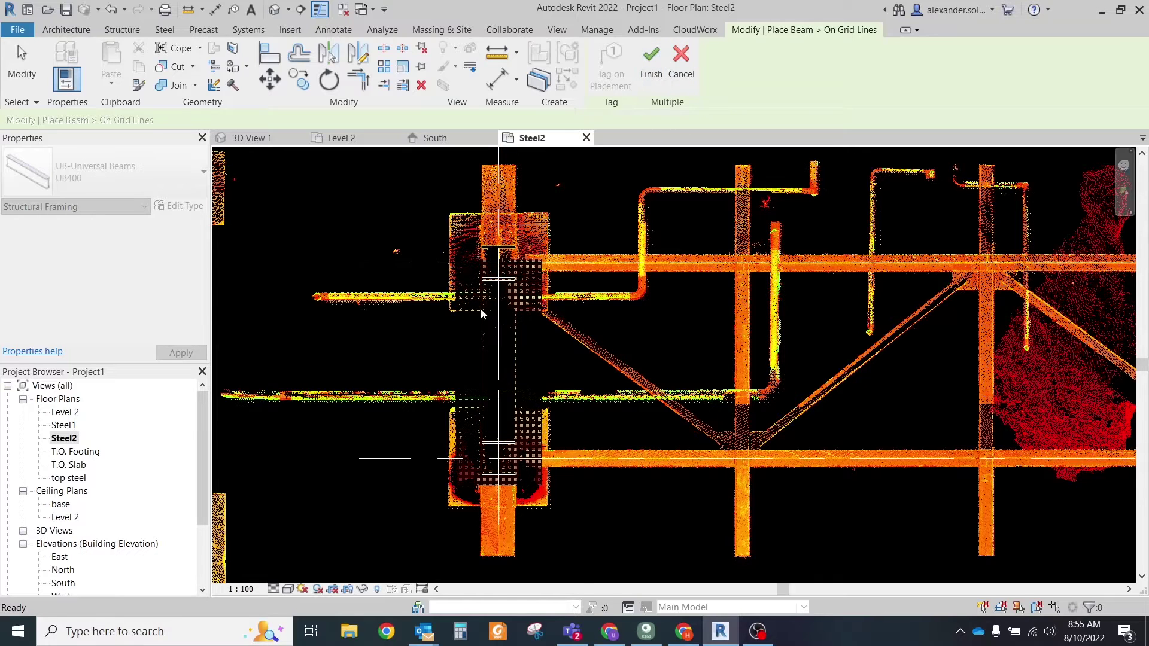
click(652, 66)
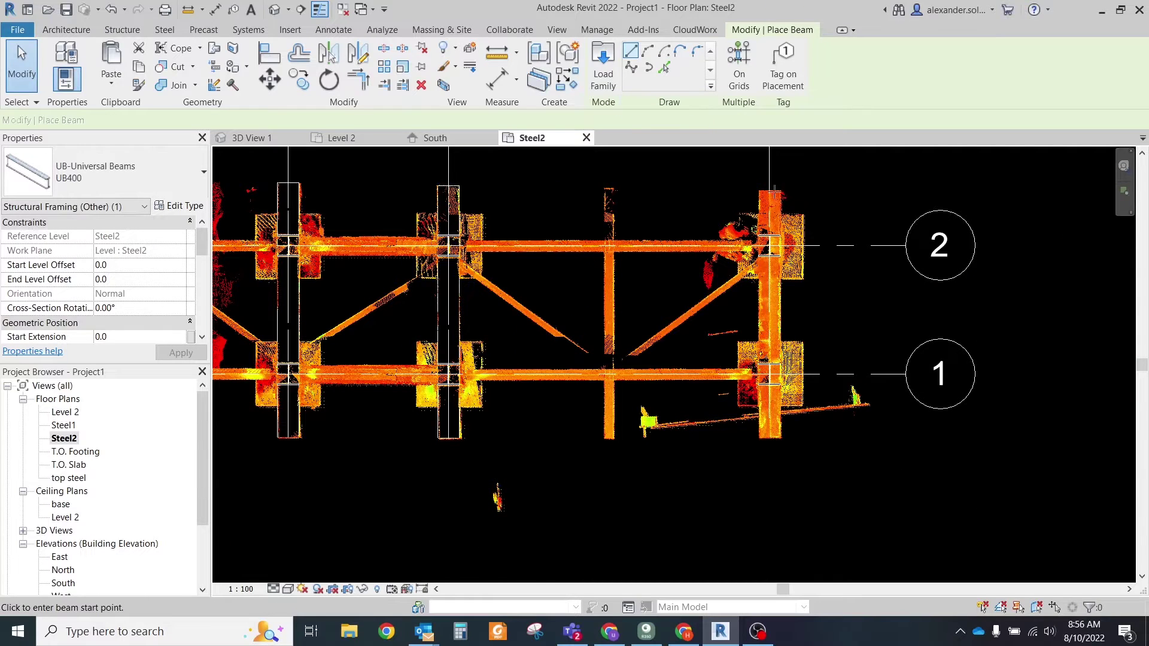
Step: Draw a UB400 beam through the easternmost column pair, spanning the full length of the scanned beam
click(770, 190)
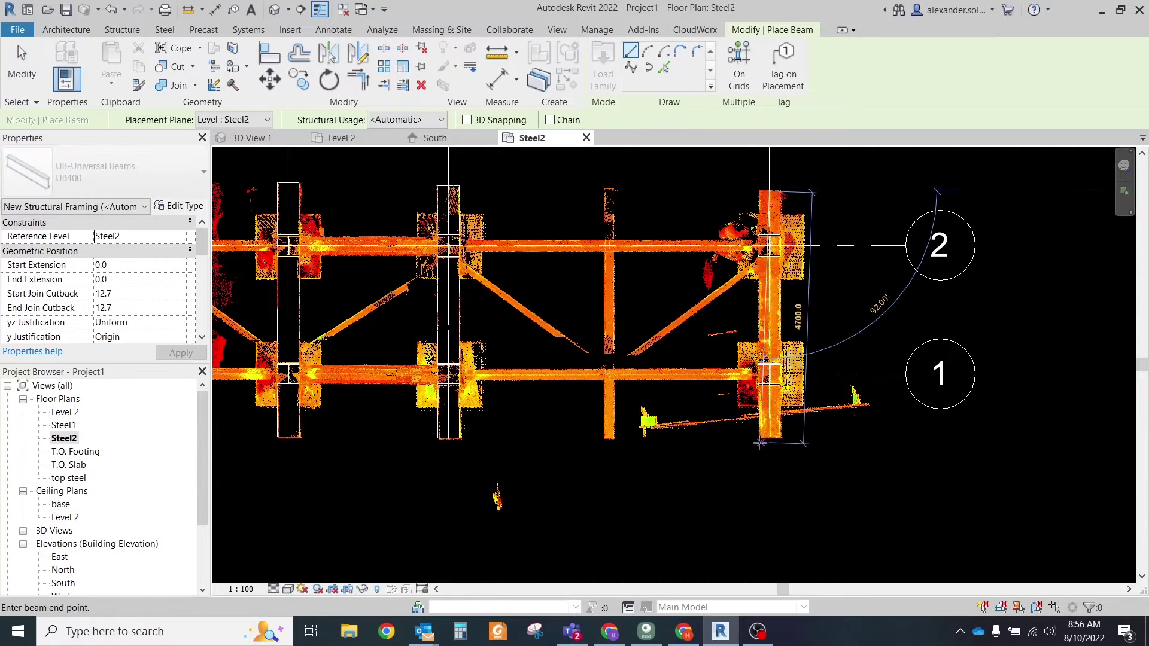
click(769, 435)
key(Escape)
key(Escape)
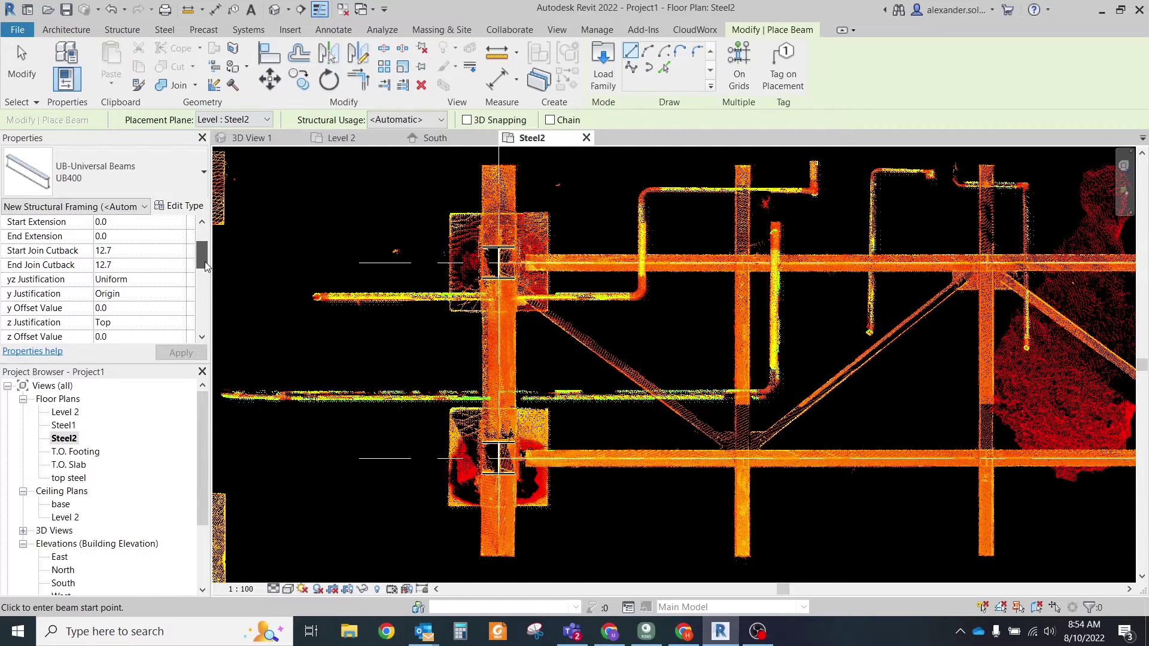
Step: Set the z Justification of new UB400 beams to Center, and start beam placement on gridlines
scroll(205, 265, down, 1)
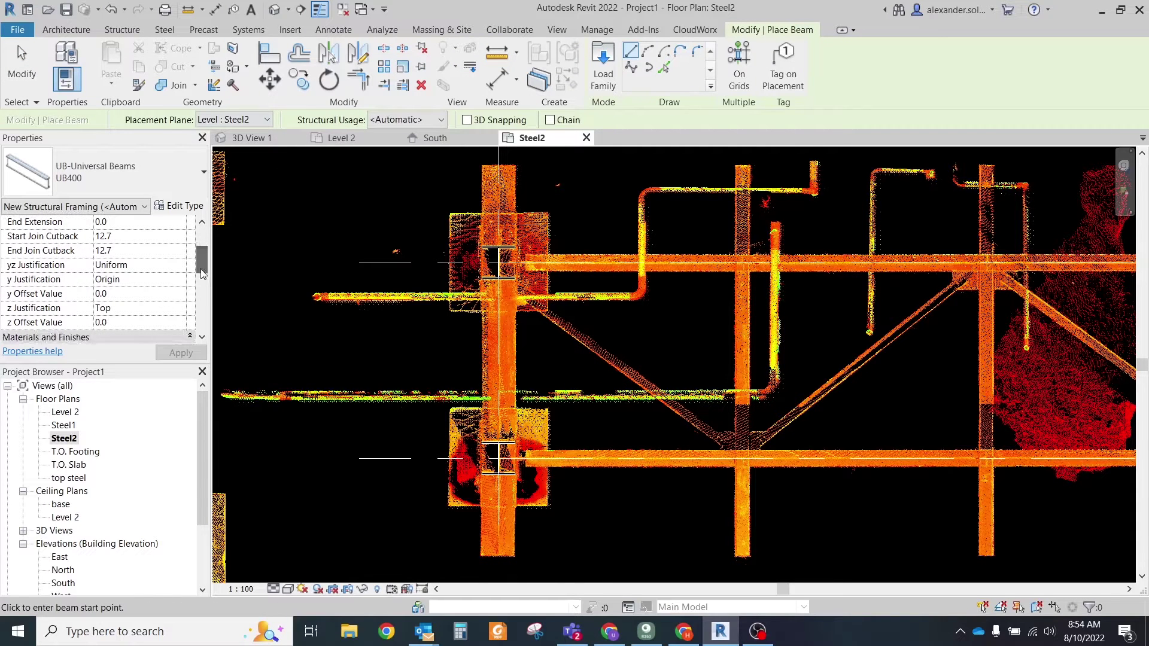
click(138, 308)
click(179, 308)
click(157, 343)
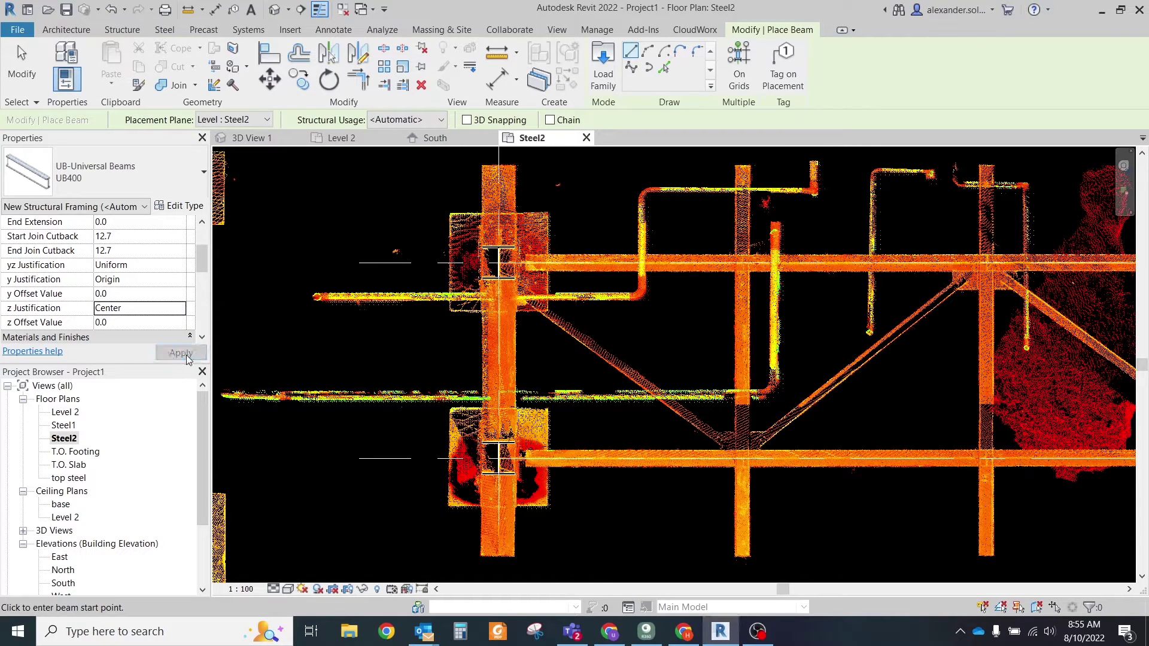
click(180, 352)
click(738, 69)
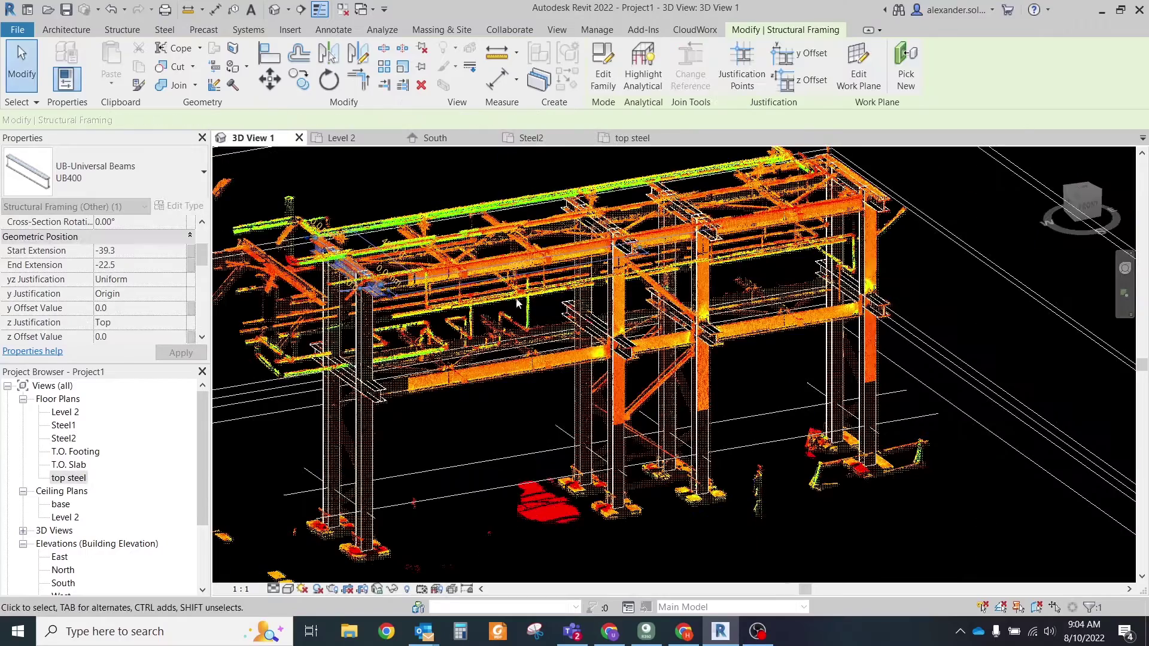
Step: Examine the modelled columns and both levels of beams against the point cloud in the 3D view
key(Escape)
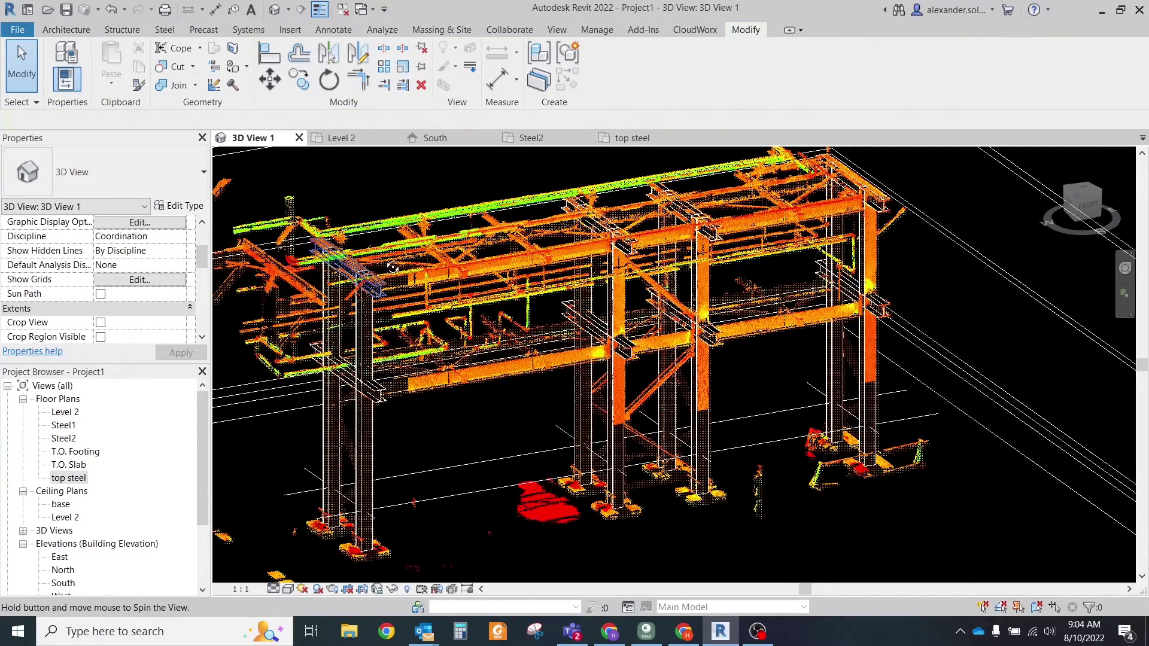
shift+middle_drag(392, 266, 397, 213)
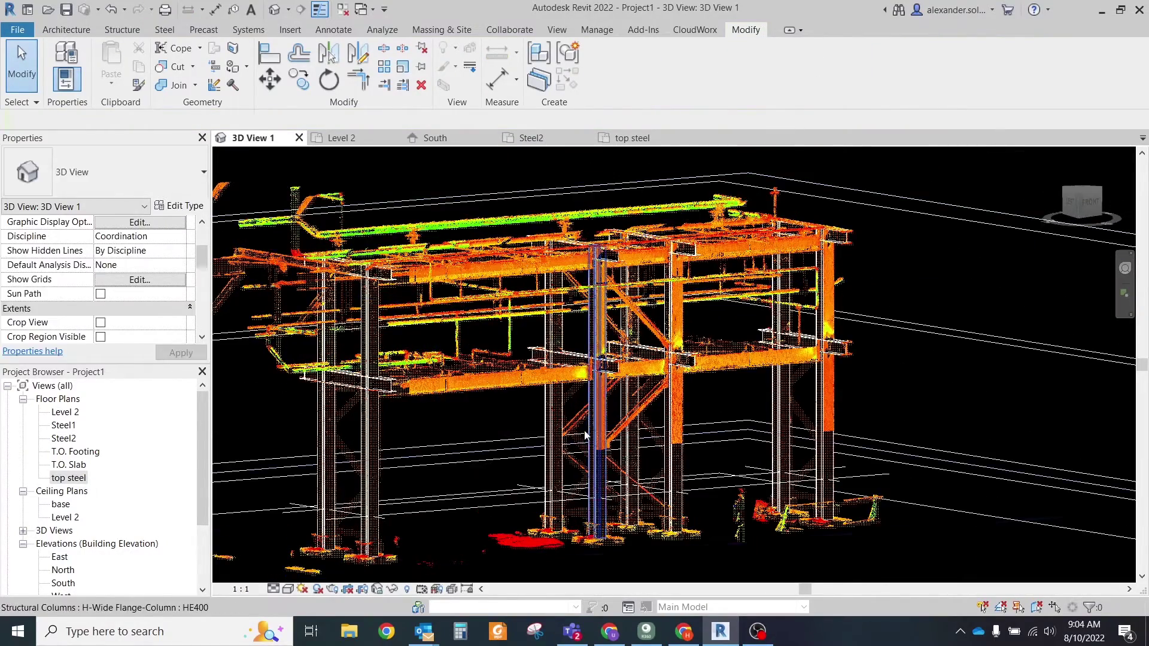
shift+middle_drag(577, 380, 443, 414)
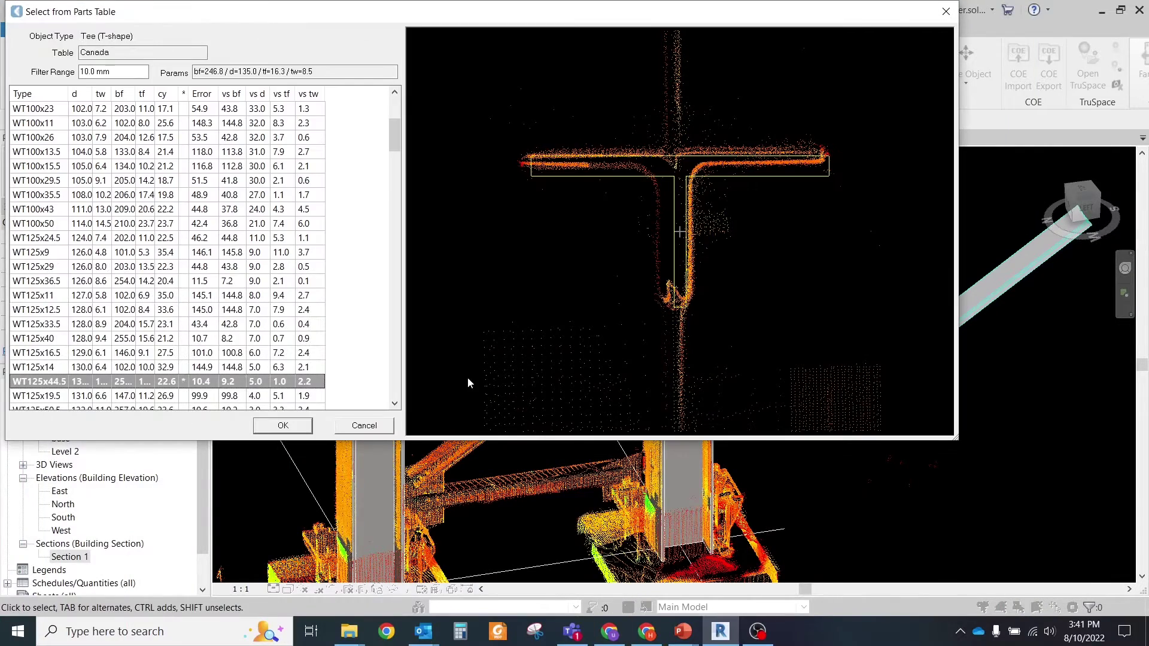
Step: Try fitting a WT125x44.5 tee to the scanned diagonal brace between the columns, and delete the fitted member
click(269, 427)
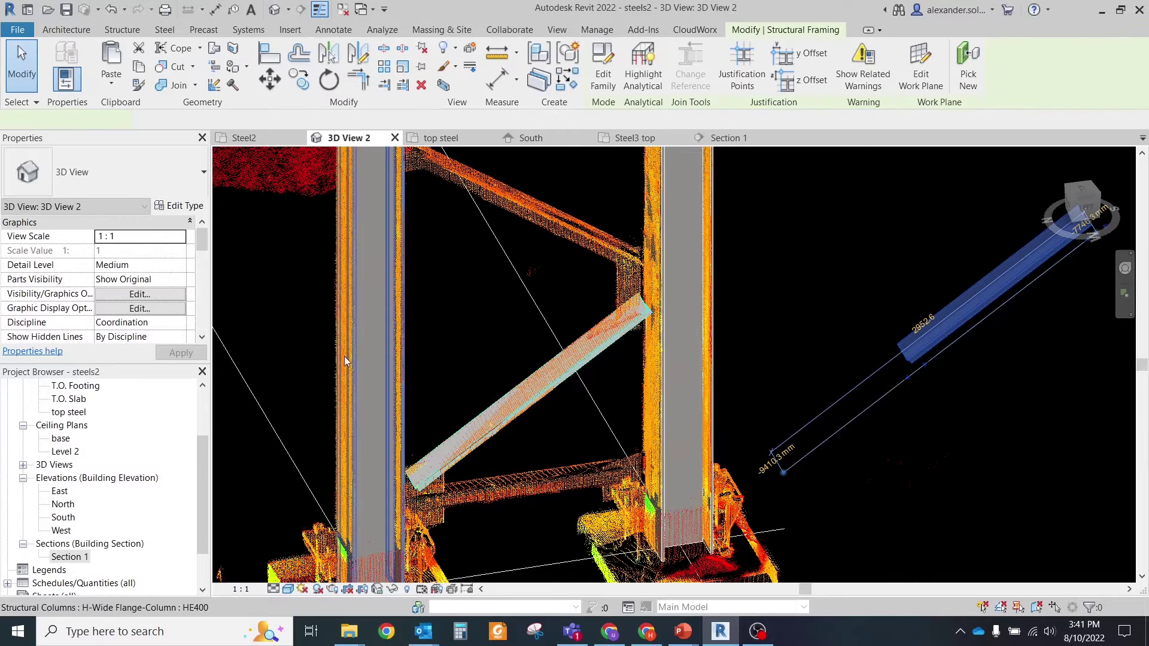
click(486, 352)
click(498, 408)
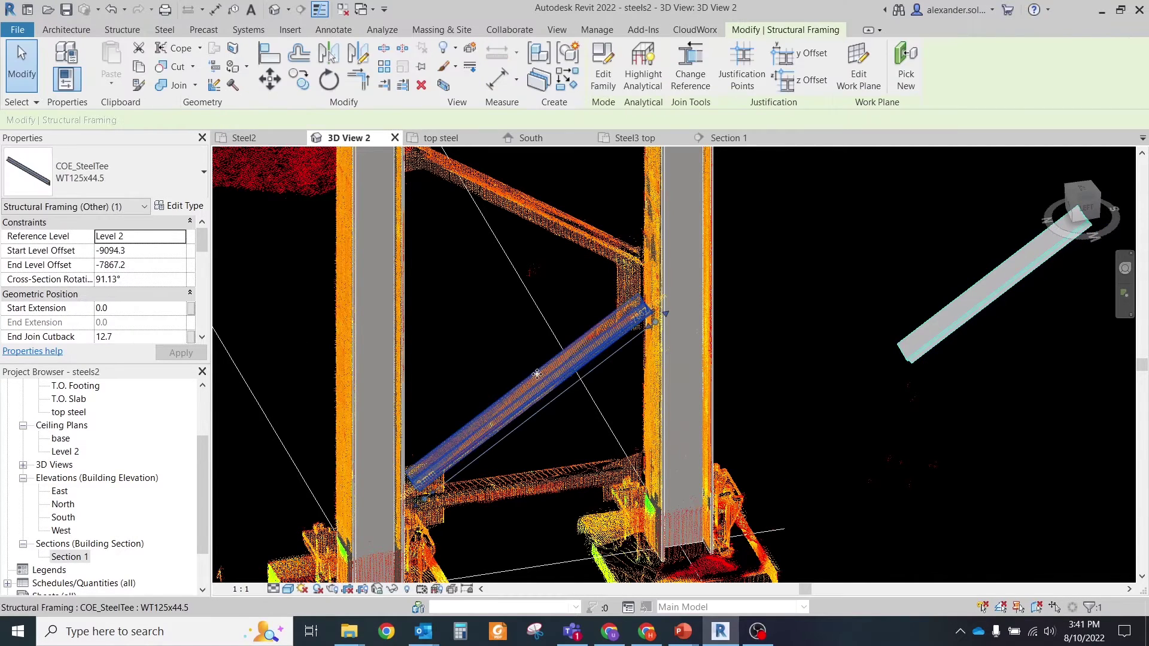
key(Delete)
Step: Fit a tee from the Canada catalog to the diagonal brace on Level 2 with Align Steel enabled, using type WT125x50.5
click(471, 67)
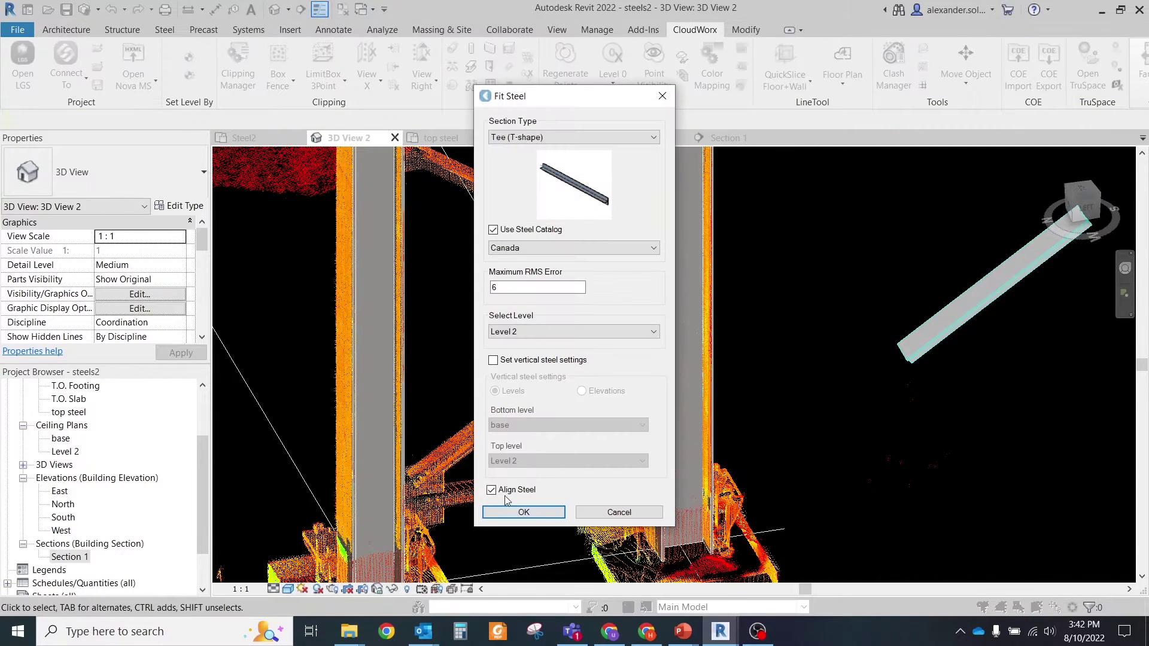
click(500, 512)
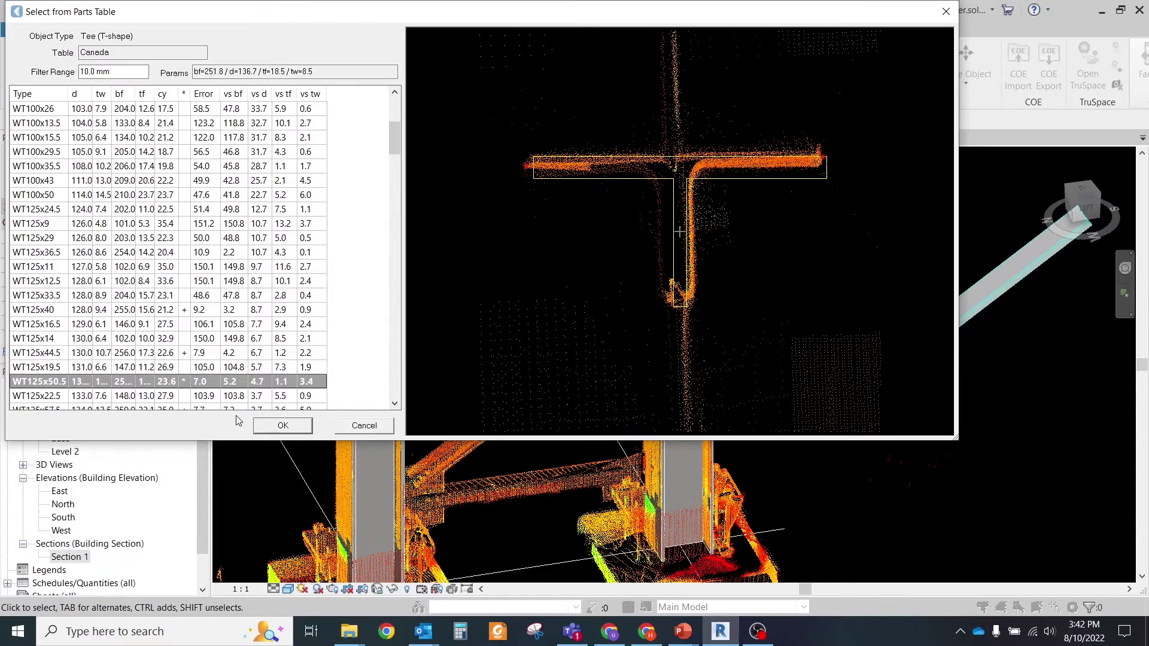
click(282, 426)
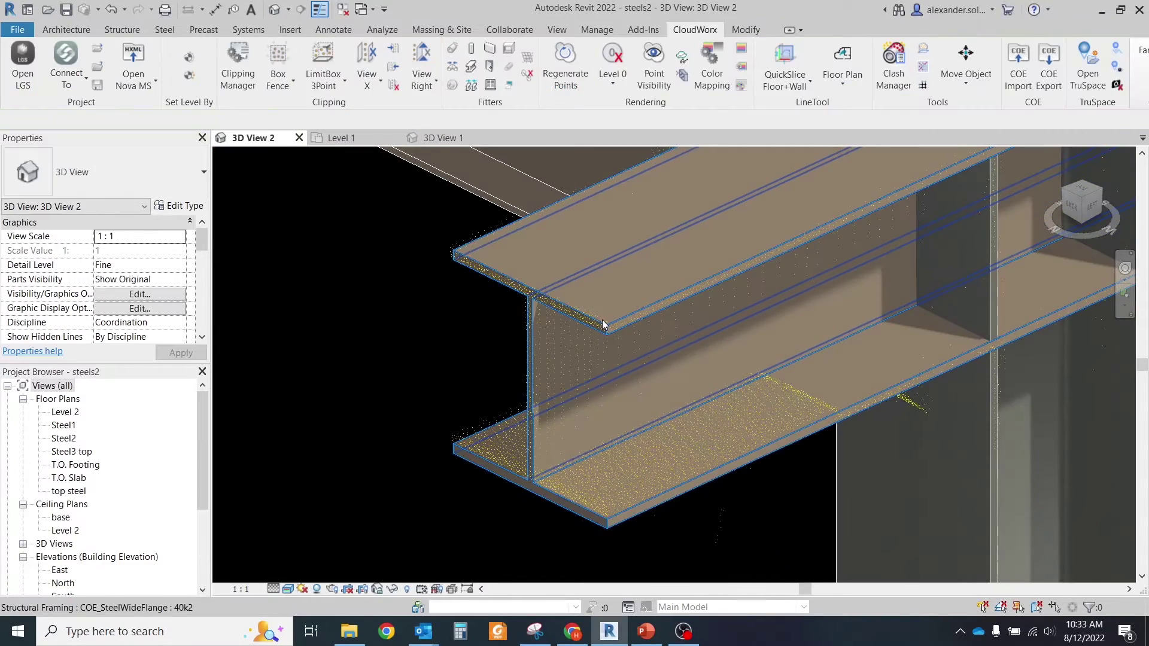
Step: Examine how the fitted wide-flange, channel and angle members match the point cloud in the 3D views
click(602, 325)
mouse_move(610, 330)
shift+middle_down()
mouse_move(652, 333)
mouse_move(605, 326)
shift+middle_up()
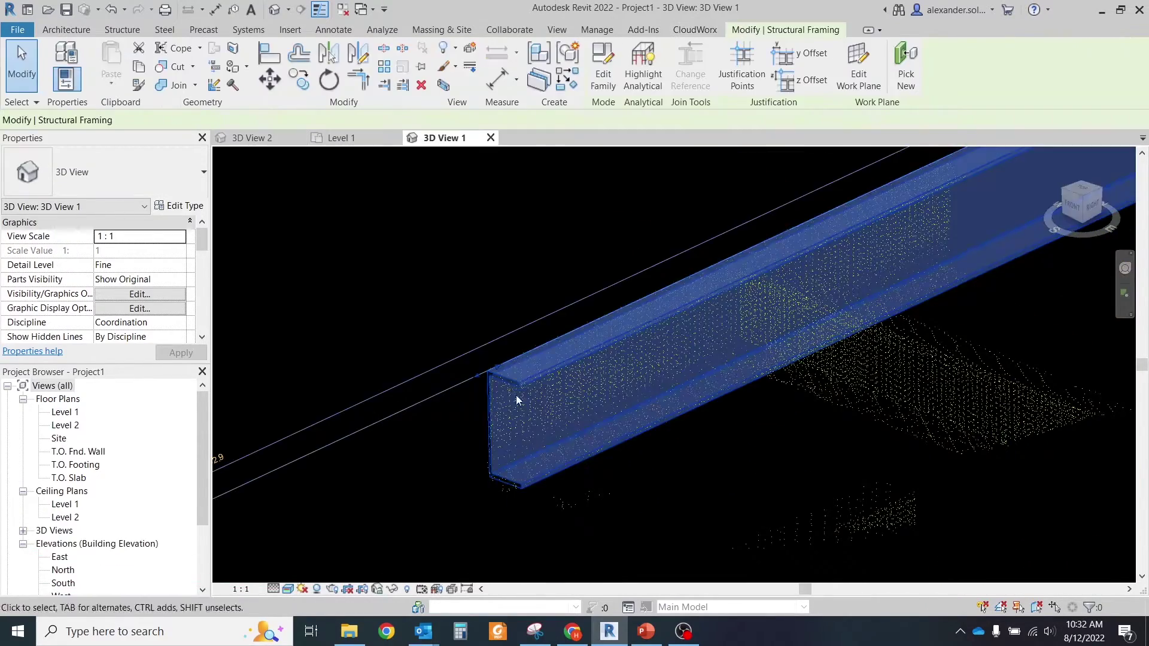
shift+middle_drag(515, 395, 585, 388)
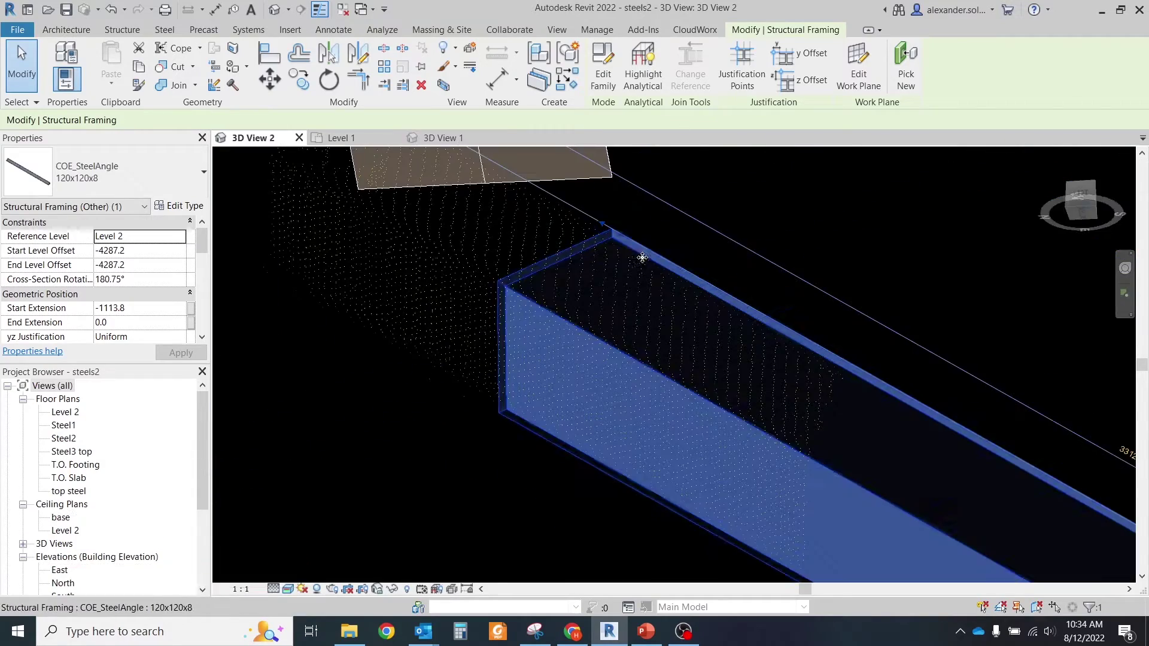
drag(654, 253, 733, 291)
key(Escape)
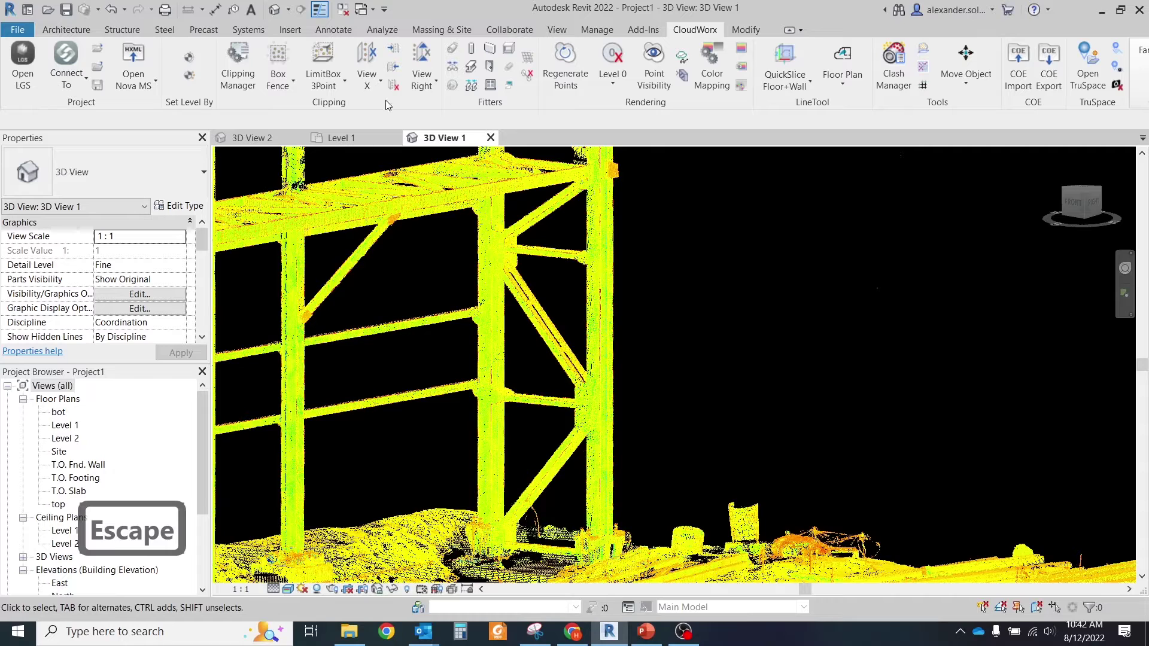
Step: Start Fit Steel and set the section type to I-beam (Wide flange) with the India steel catalog
click(471, 85)
drag(569, 120, 788, 142)
click(787, 154)
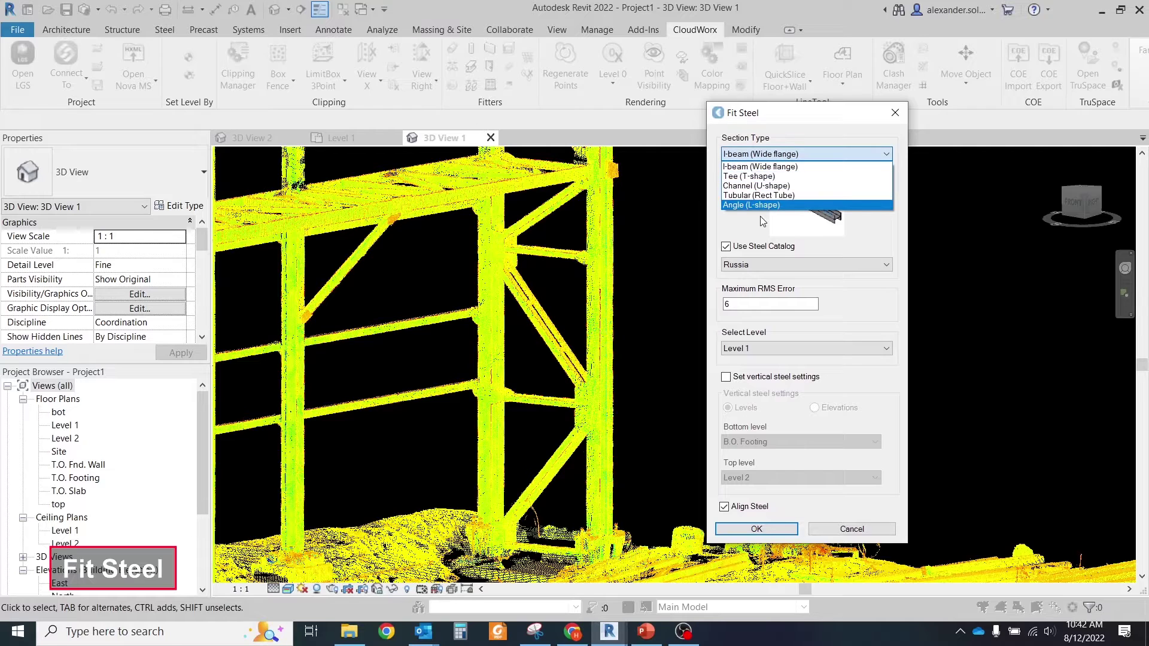
click(758, 167)
click(746, 266)
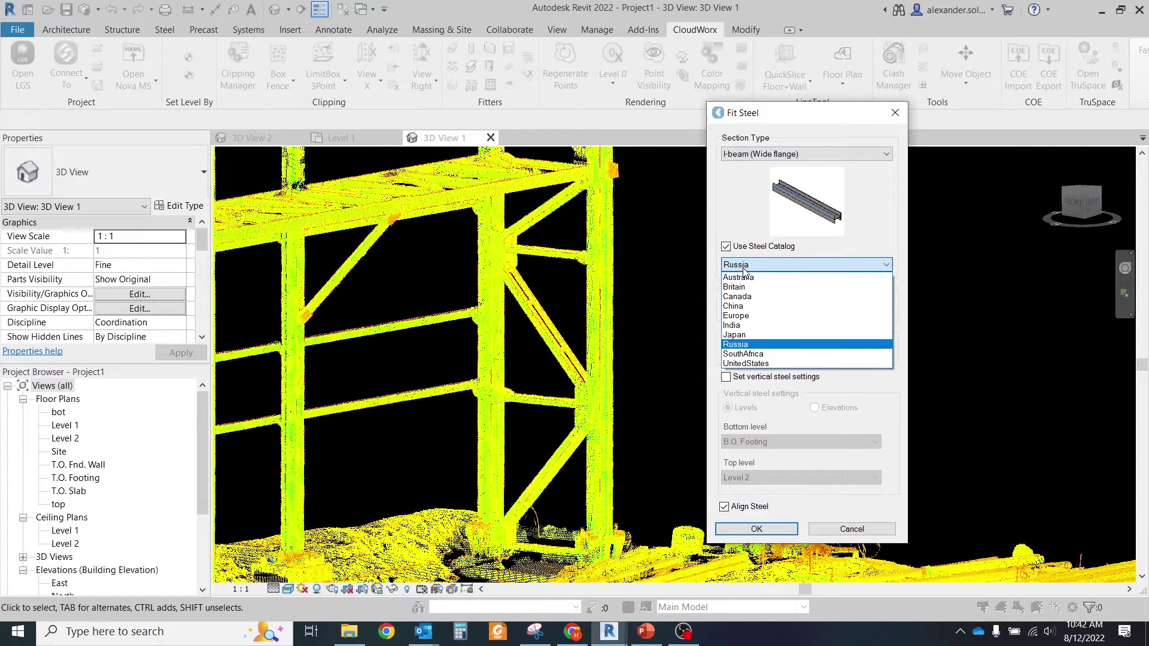
click(739, 326)
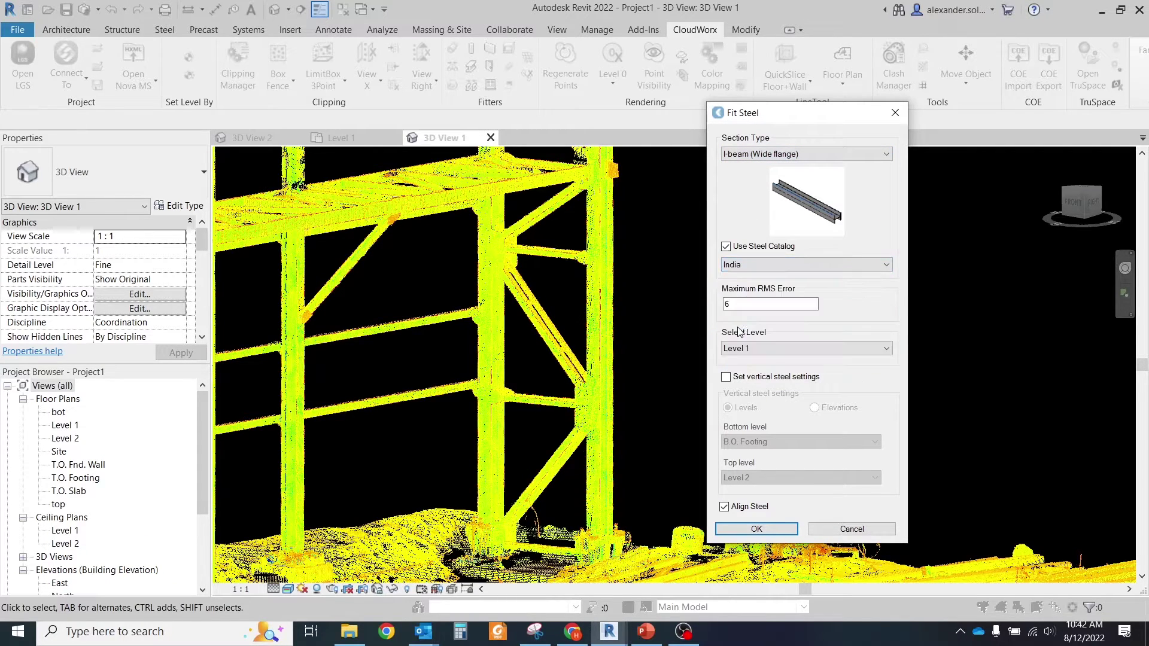
Step: Enable the vertical steel settings by levels, with bot as the bottom level and top as the top level
click(725, 377)
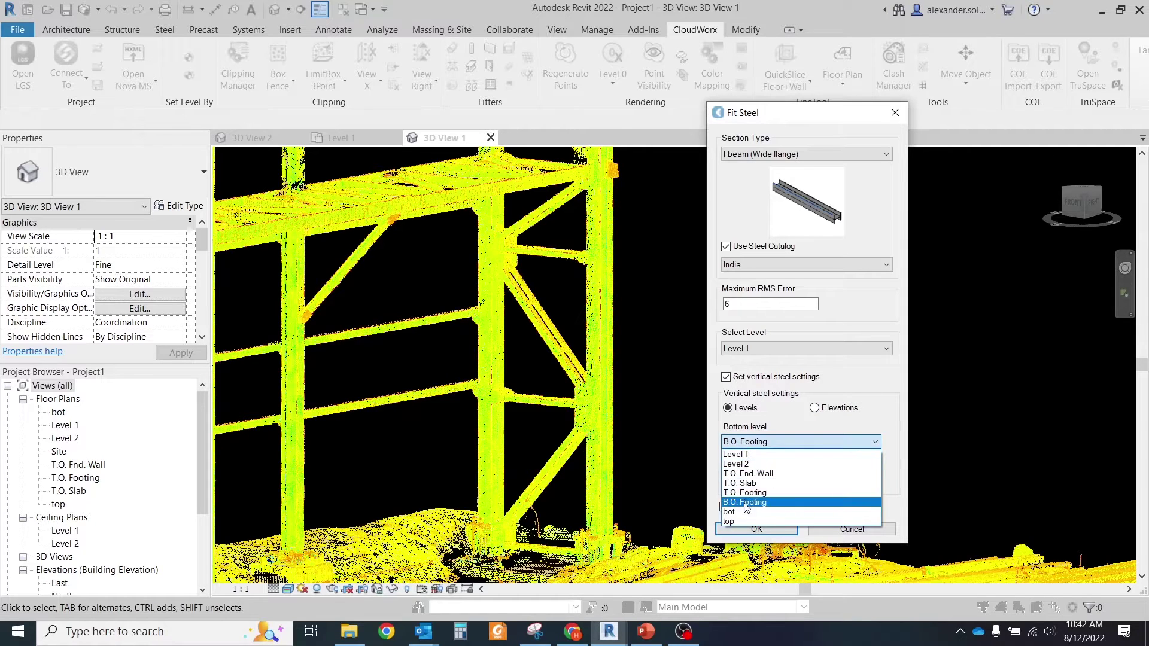
click(748, 513)
click(746, 479)
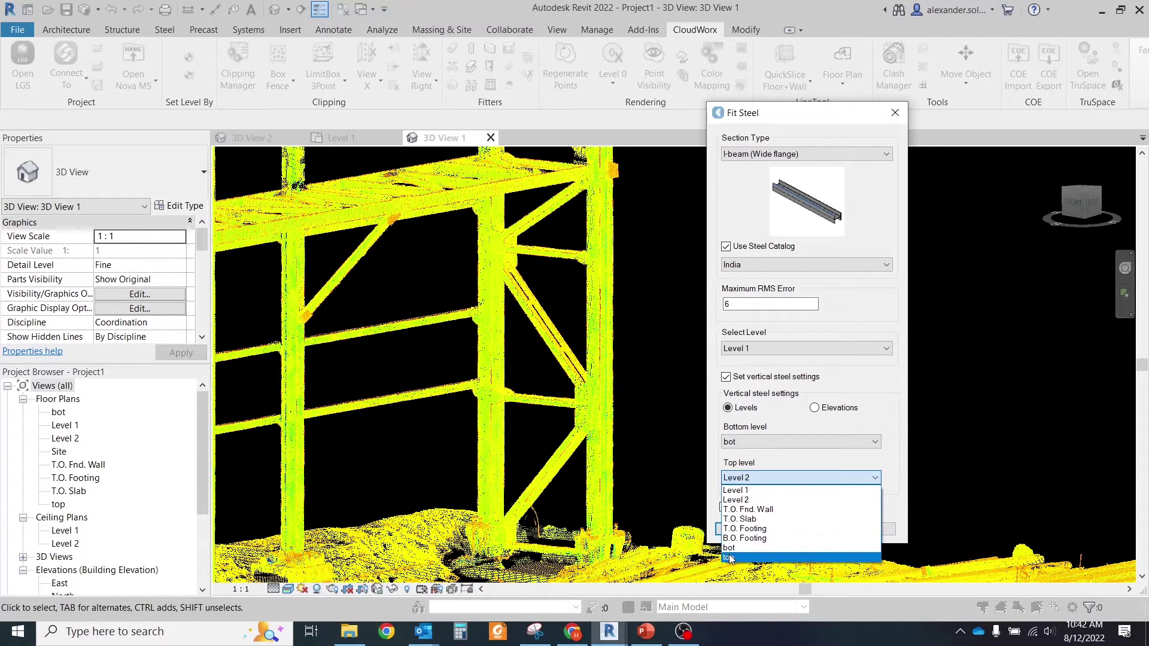
click(731, 555)
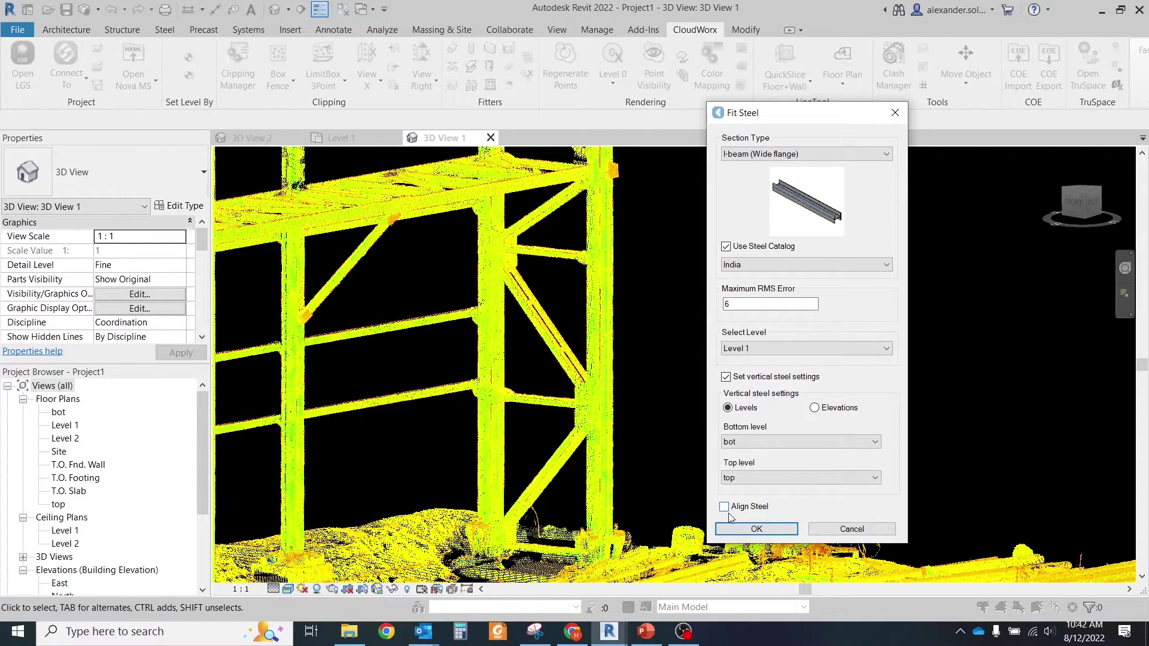
Step: Turn off the vertical steel settings and the steel catalog for the wide-flange fit
click(726, 377)
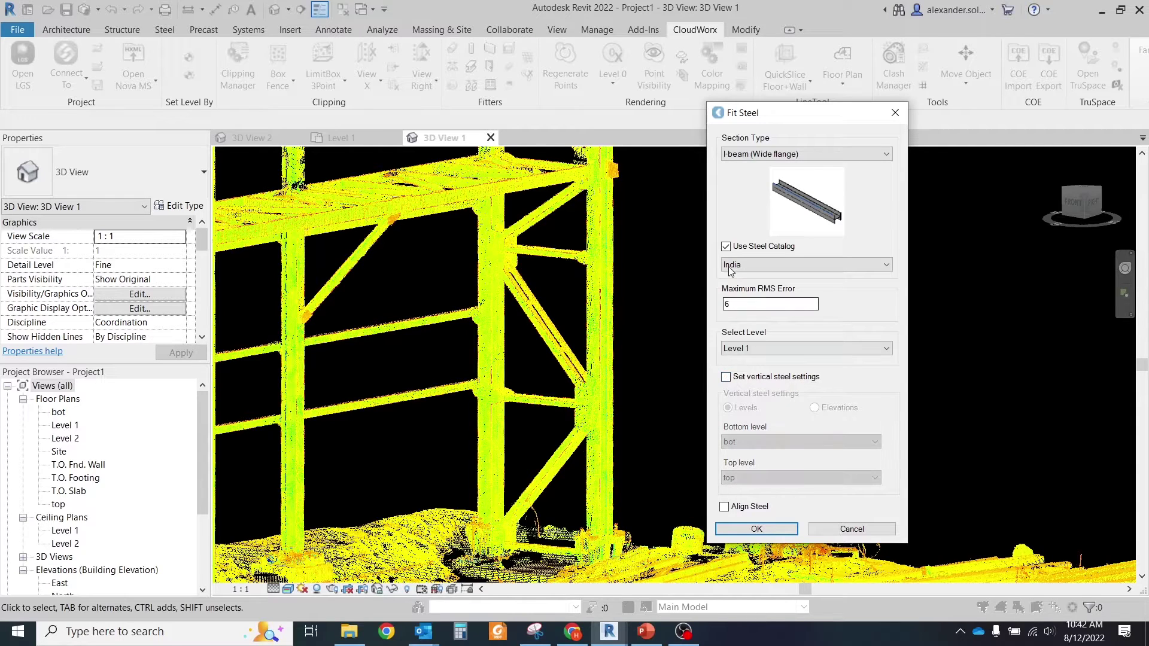
click(725, 247)
click(742, 355)
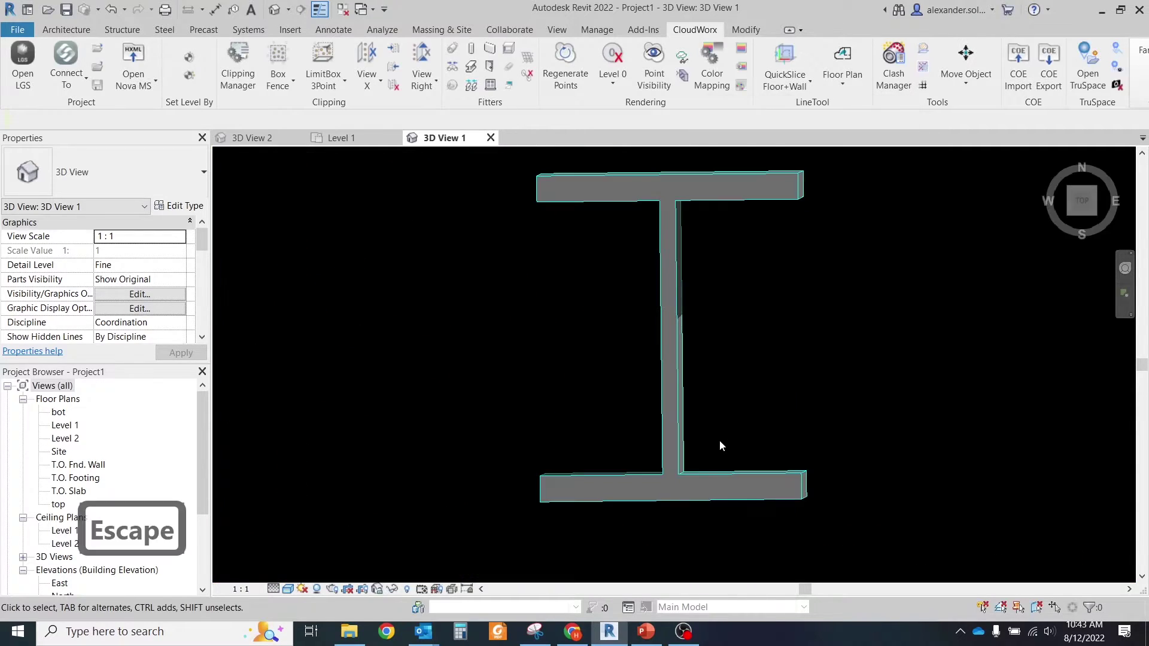
Step: Examine the cross-section of the custom wide flange fitted without Align Steel and check its Cross-Section Rotation value
scroll(679, 486, up, 3)
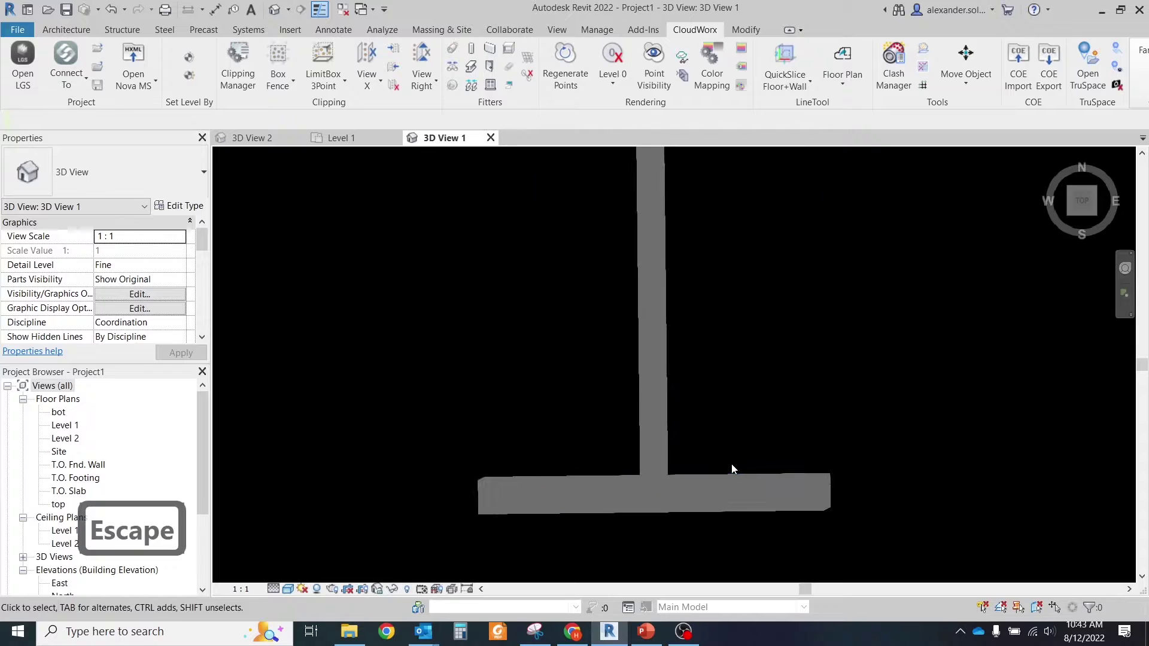
click(655, 480)
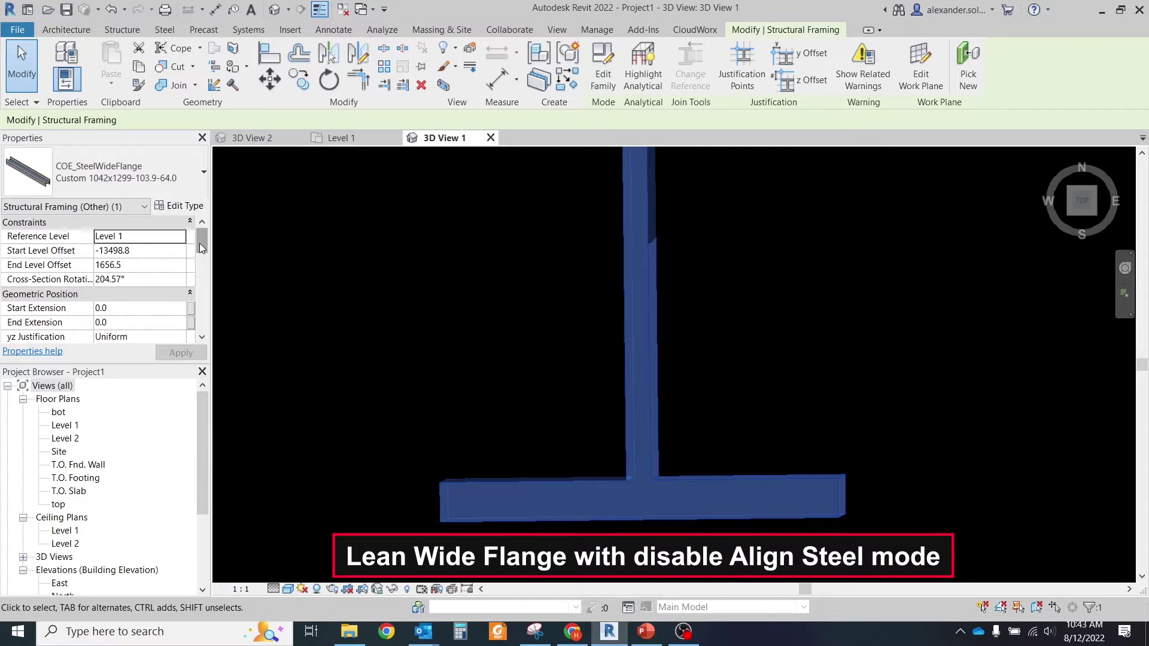
click(103, 282)
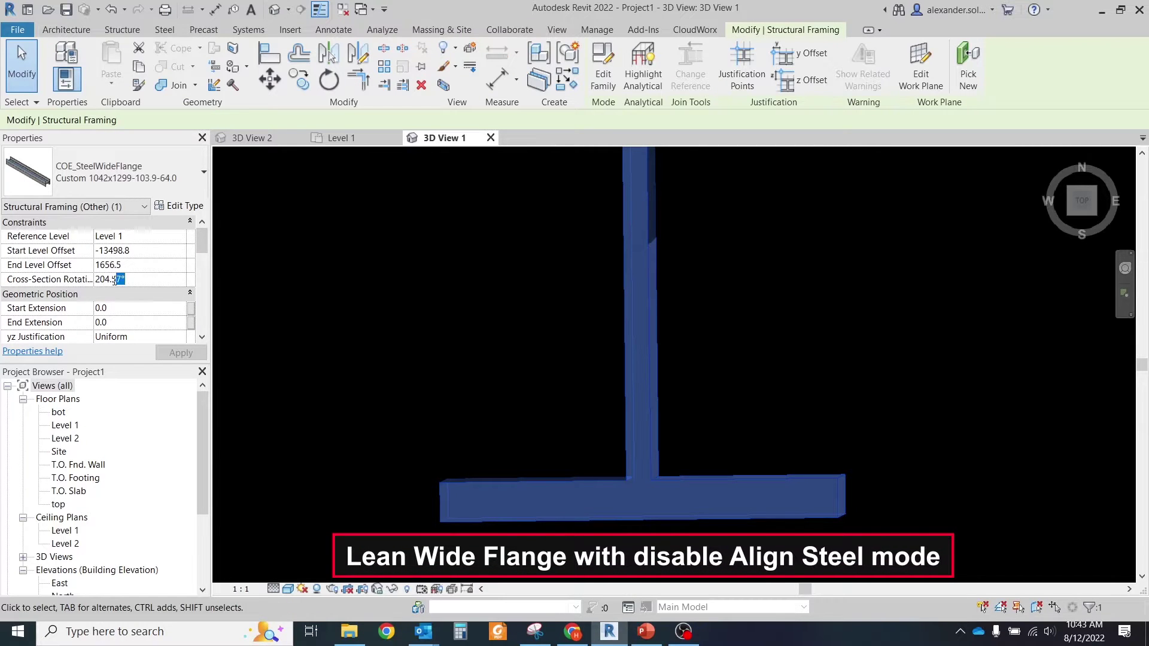
drag(106, 280, 96, 280)
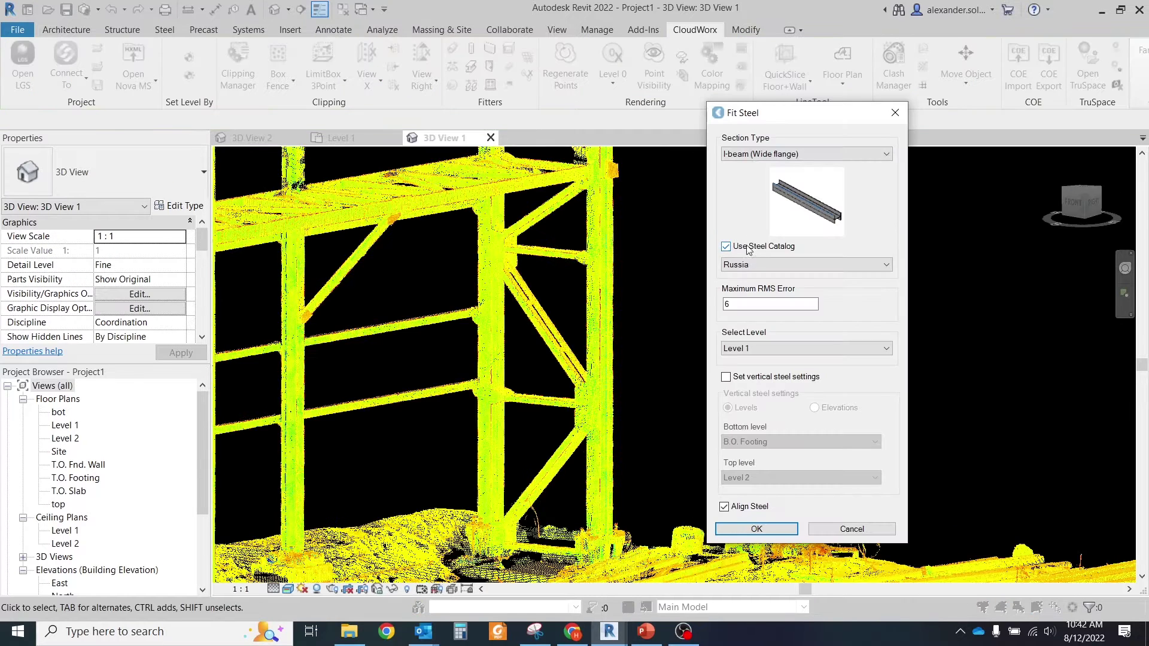
Step: Set the Fit Steel catalog to India and the vertical steel range from level bot to level top
click(746, 264)
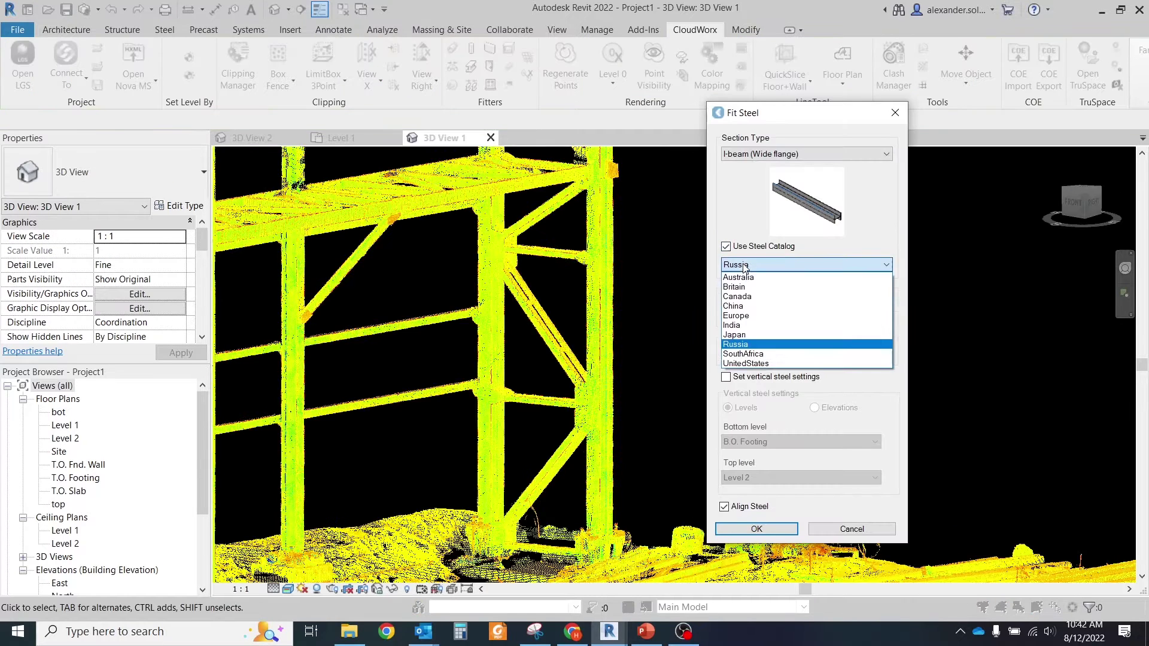
click(740, 326)
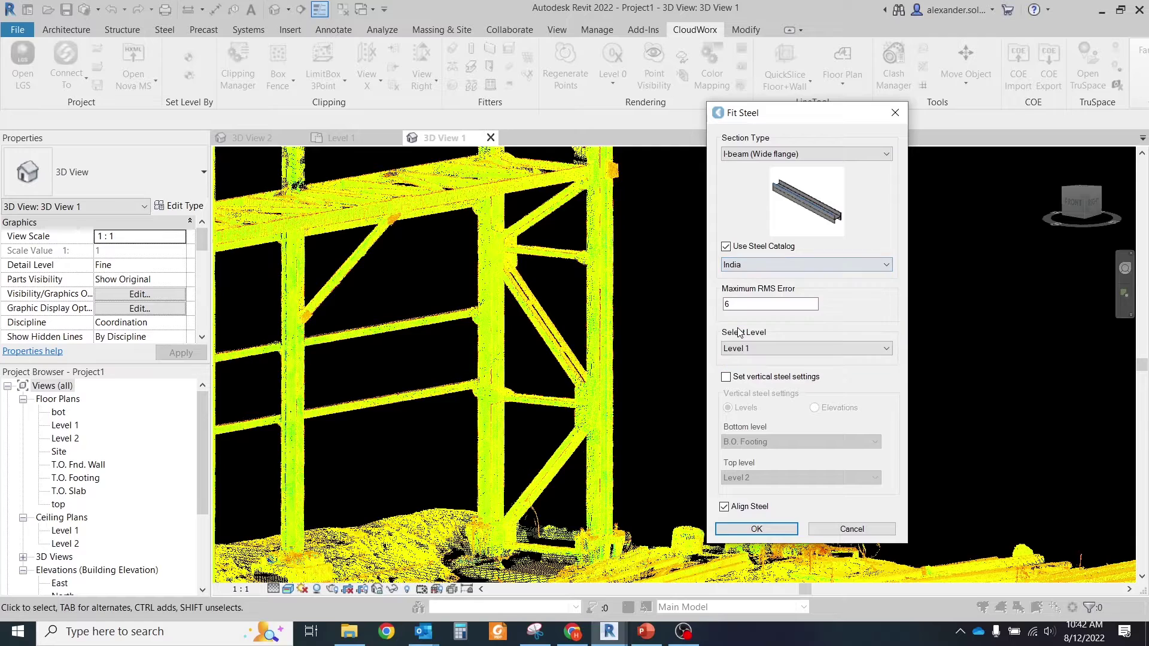
click(725, 377)
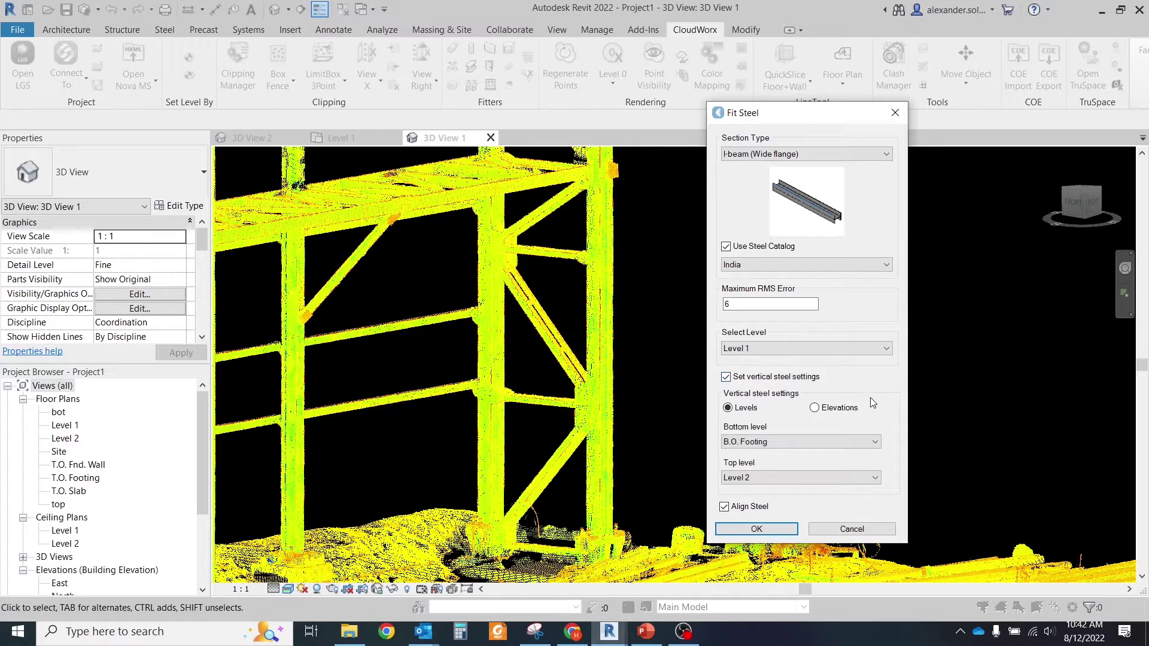
click(745, 444)
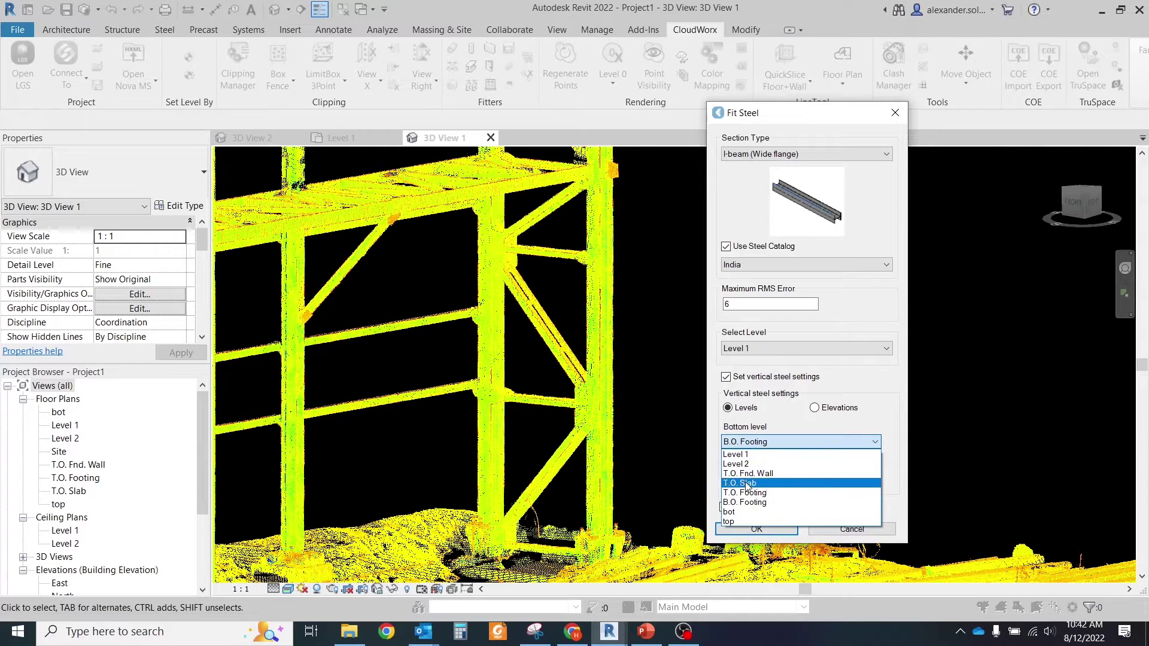
click(729, 511)
click(741, 477)
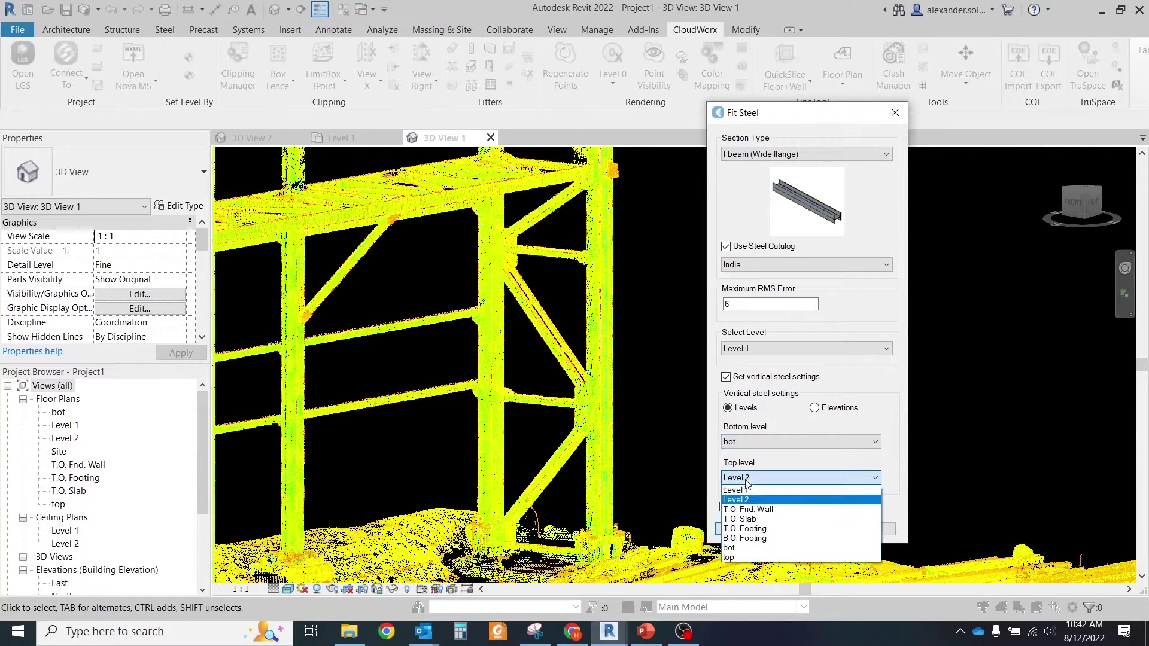
click(729, 557)
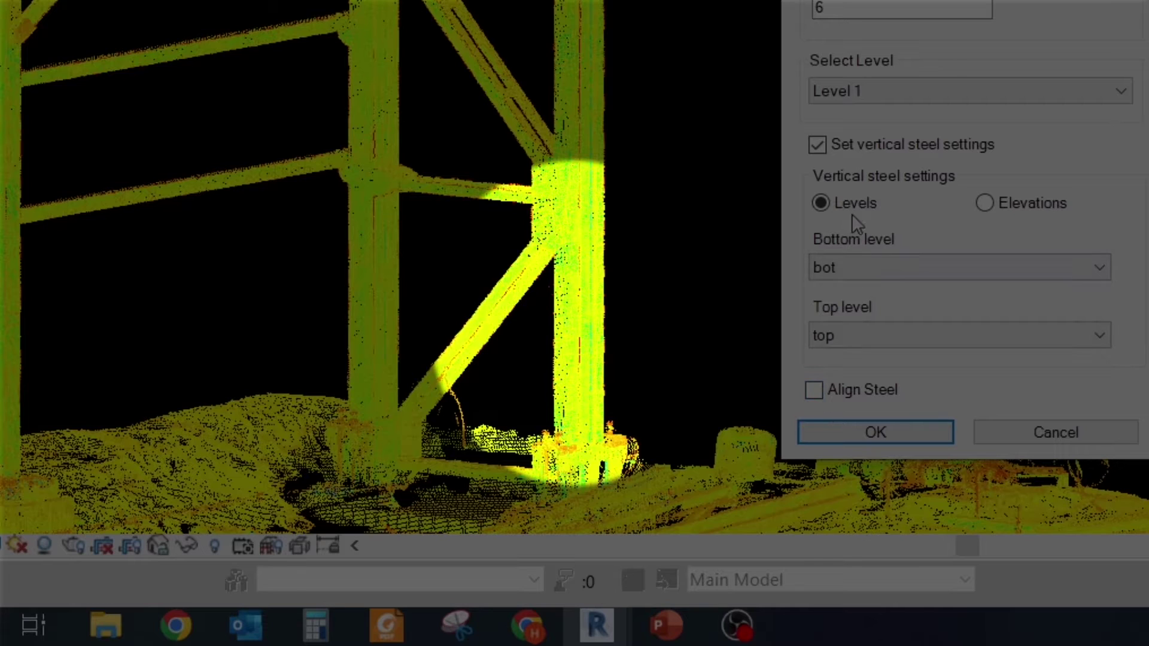
Step: Disable the vertical steel settings and the steel catalog, keeping the section type as I-beam (Wide flange)
click(823, 152)
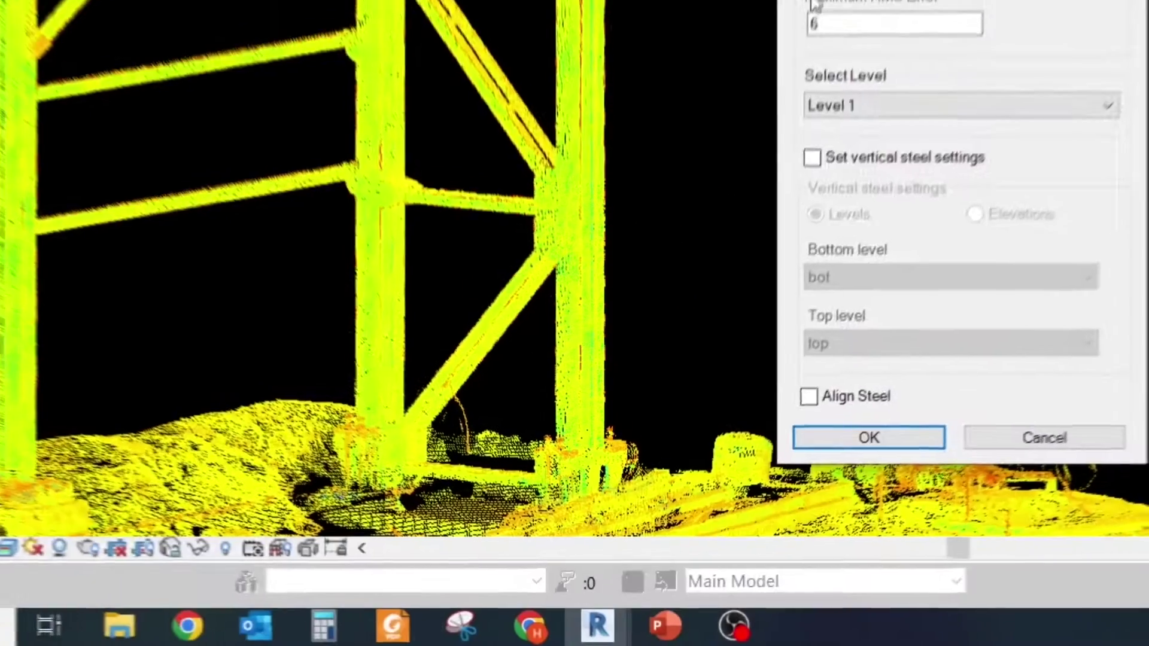
click(755, 154)
click(755, 154)
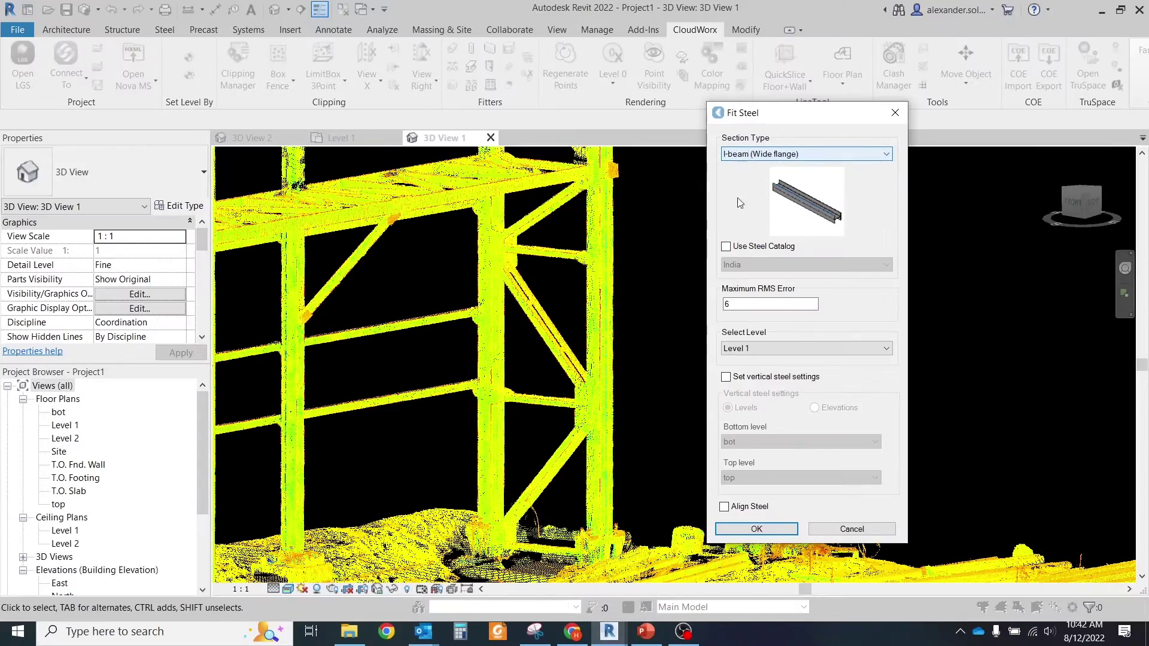
Step: Fit the wide flange to the outer scanned column using two seed points along its height
click(740, 532)
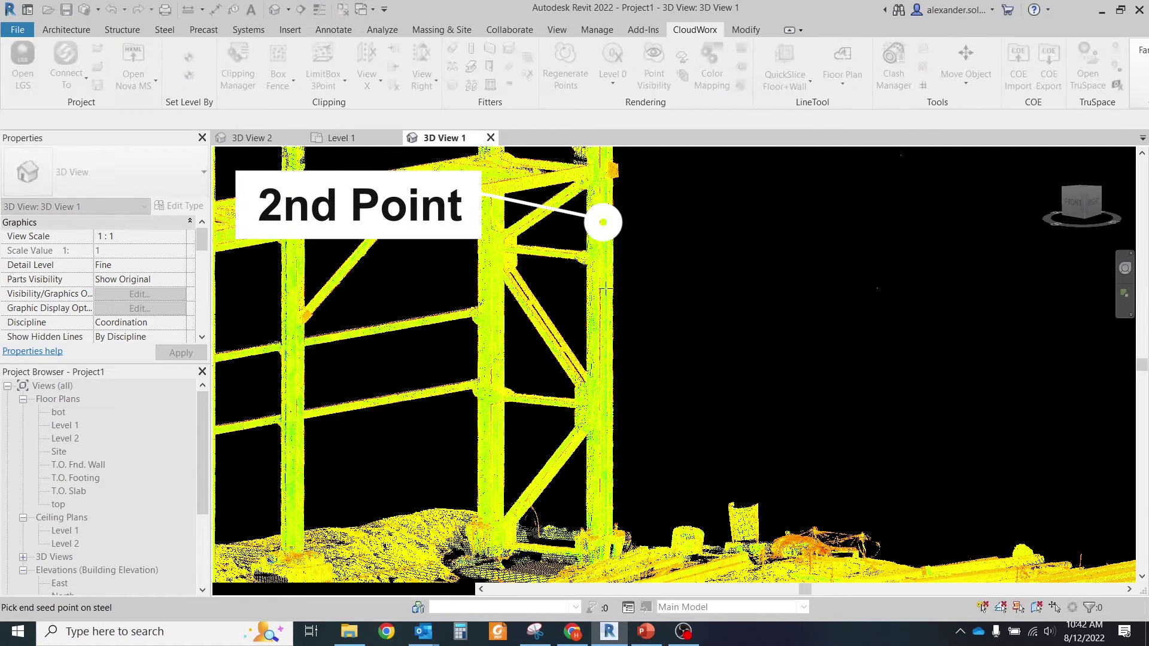
click(603, 223)
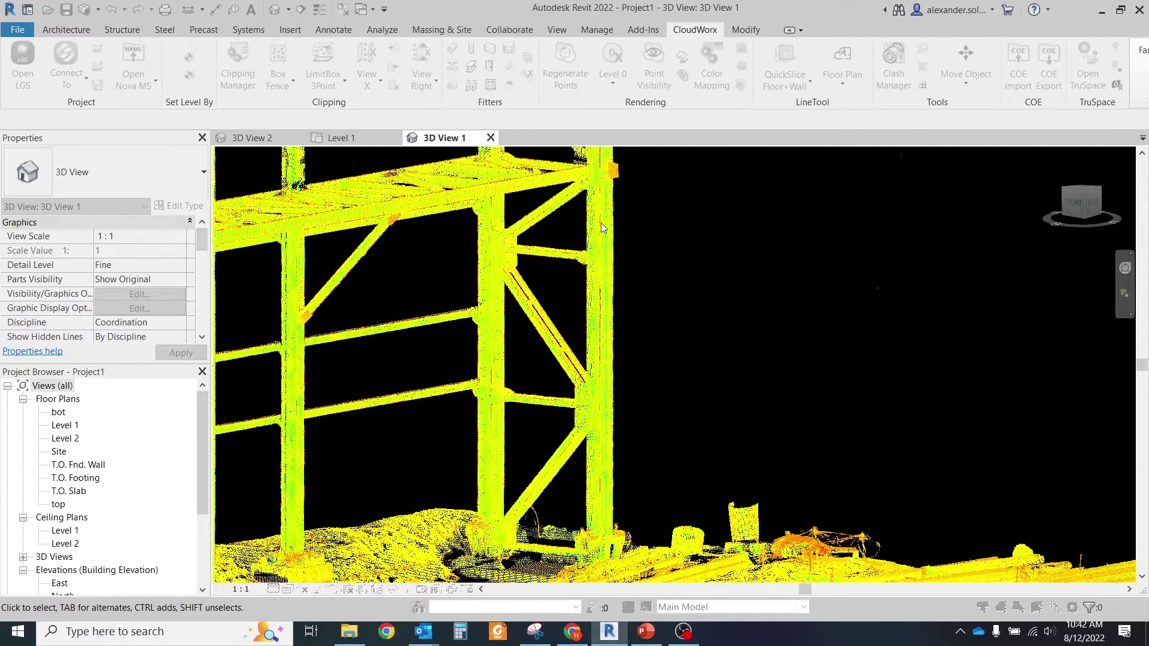
key(Escape)
click(609, 309)
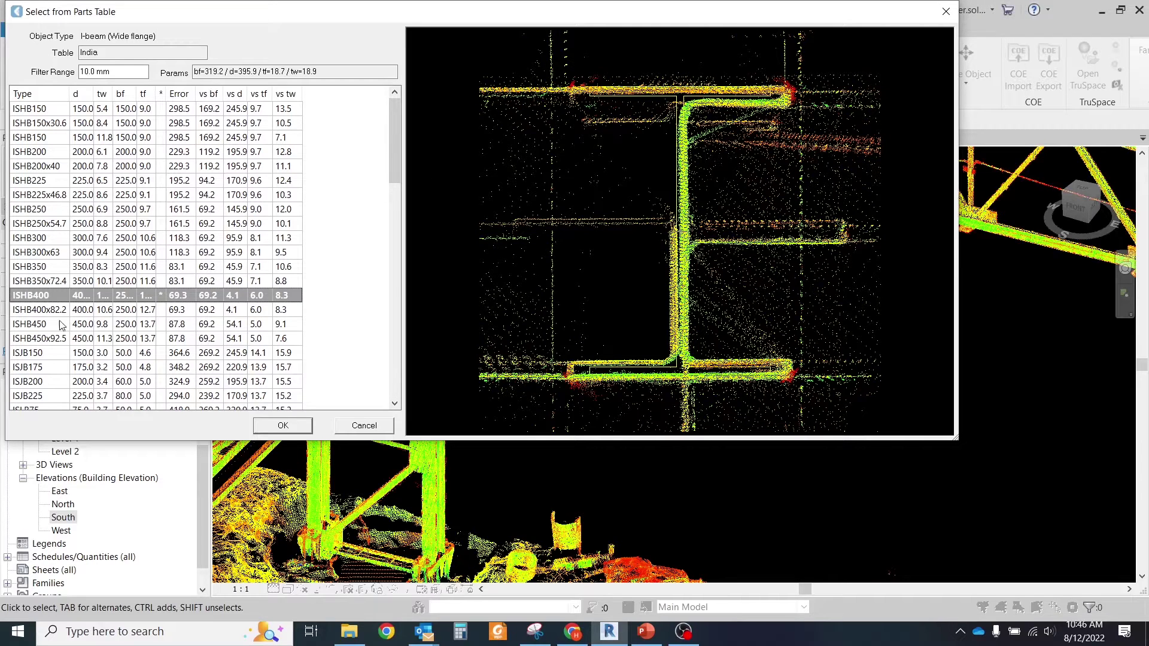
Step: Compare several India catalog wide-flange sizes, including ISHB400x82.2 and ISHB200x40, with the column's scanned cross-section
click(30, 324)
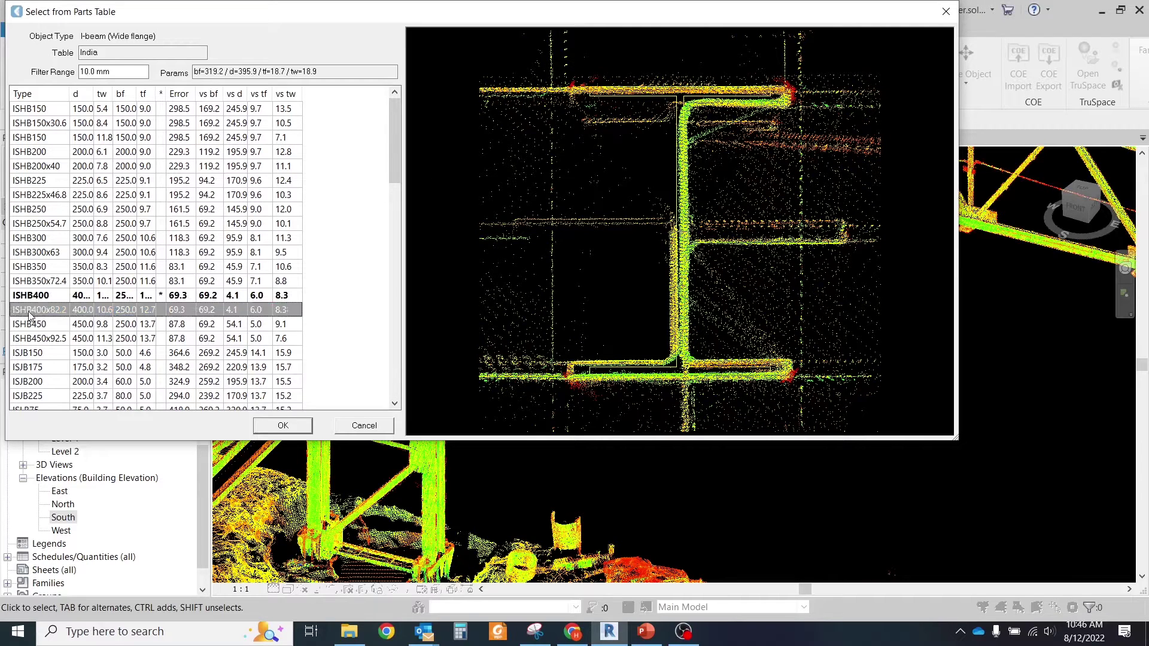
click(22, 343)
click(24, 370)
click(28, 226)
click(35, 170)
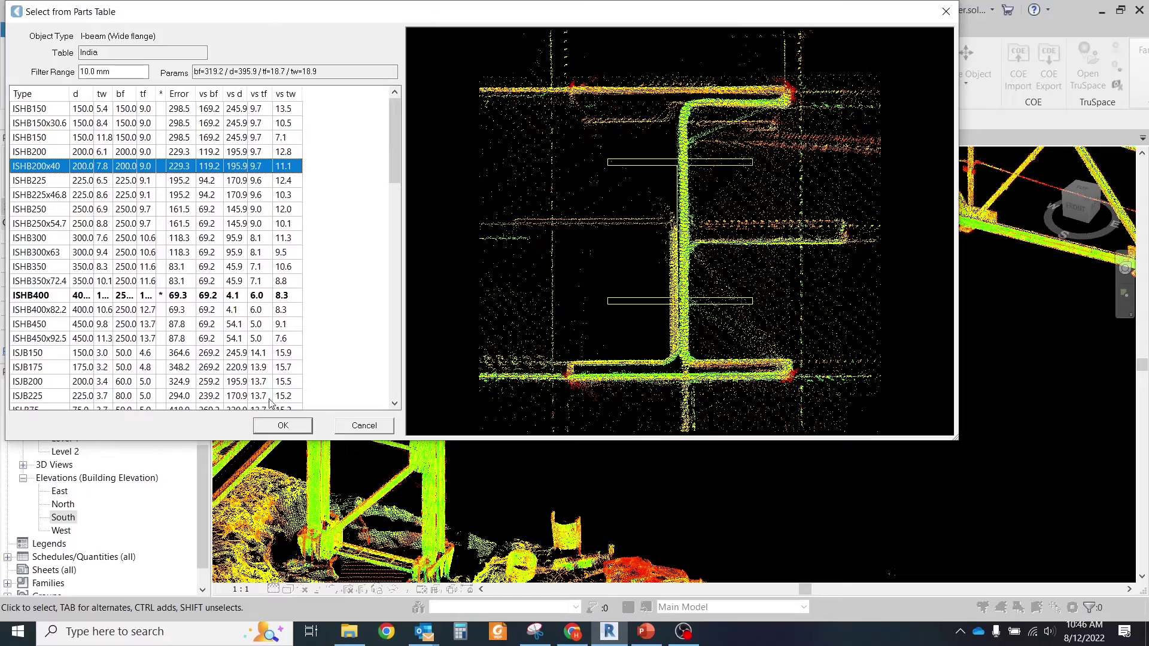
Step: Fit the column with the 40dsh1 wide flange from the Russia catalog and set its Cross-Section Rotation to 180°
drag(676, 364, 439, 267)
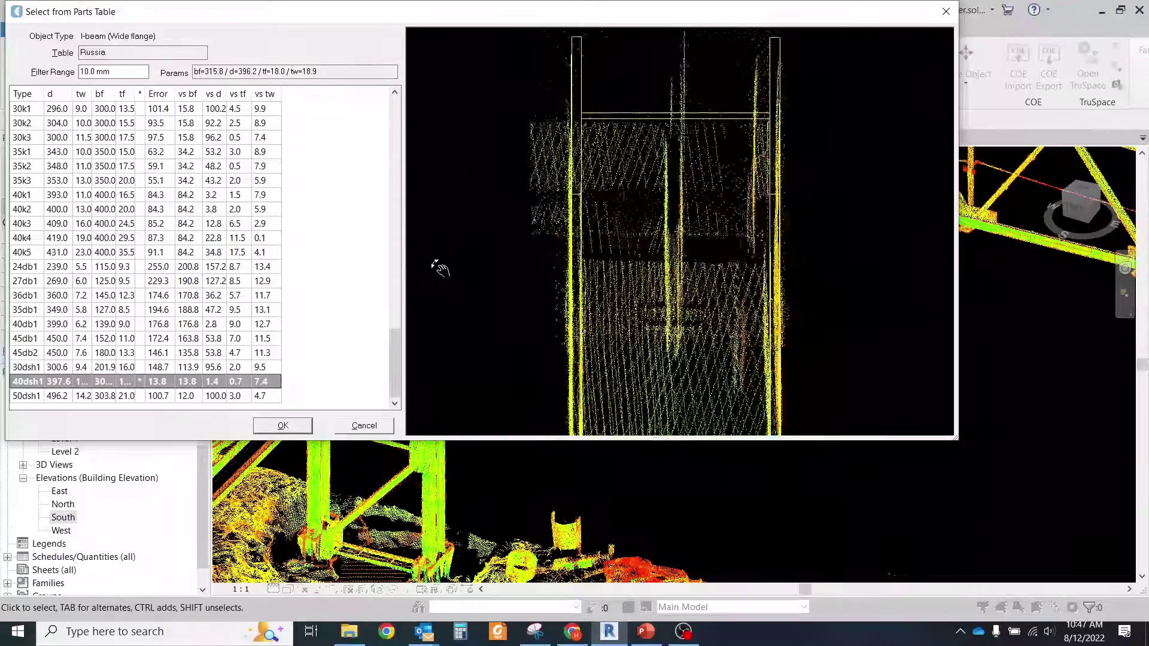
key(Escape)
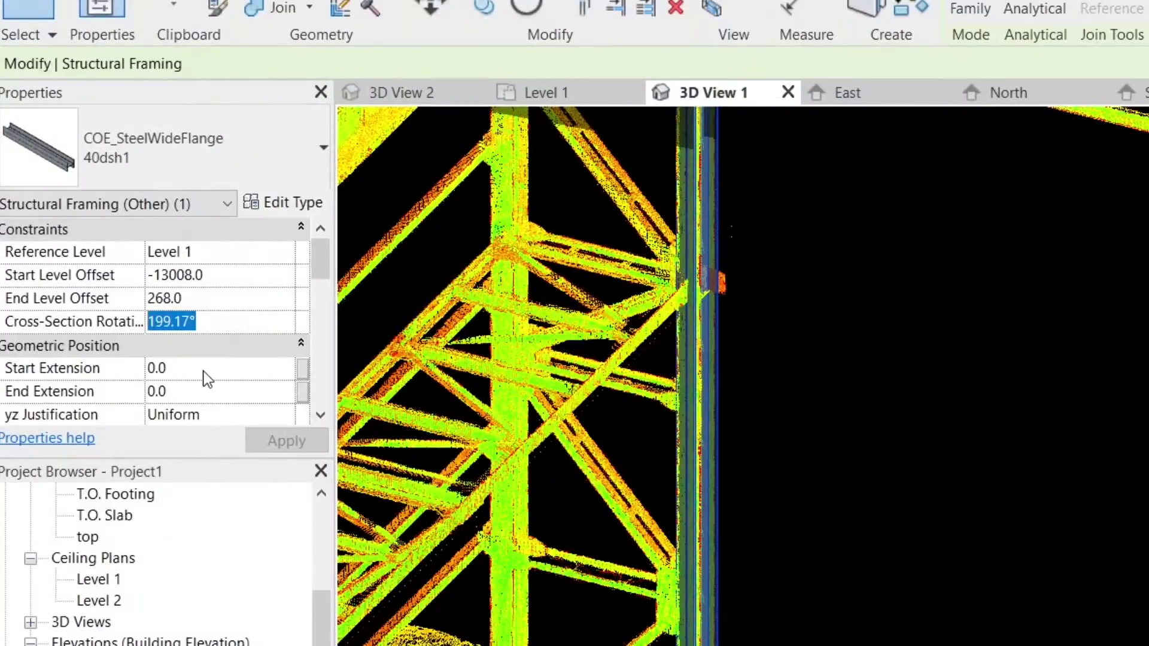
text(180)
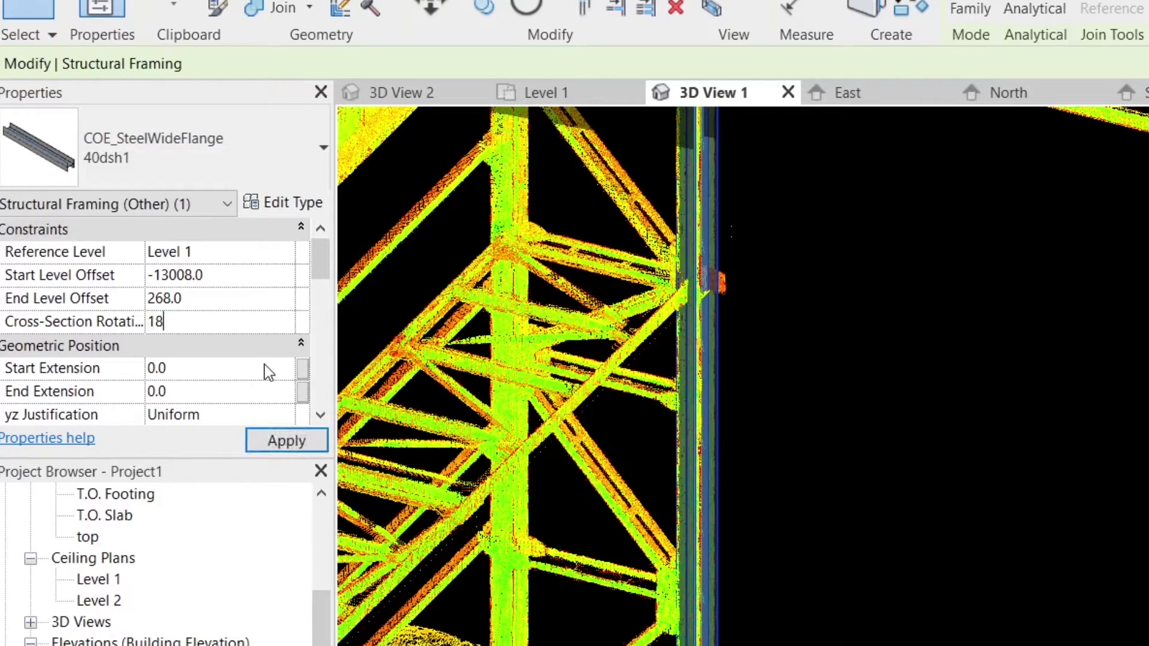
click(290, 441)
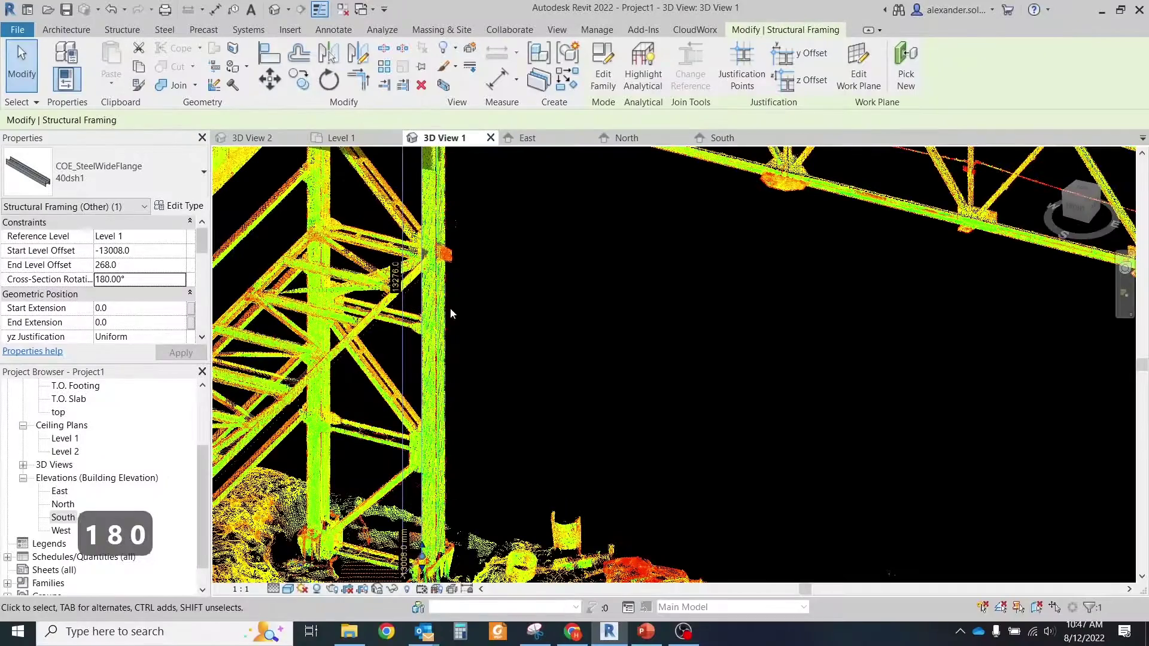
key(Escape)
key(Escape)
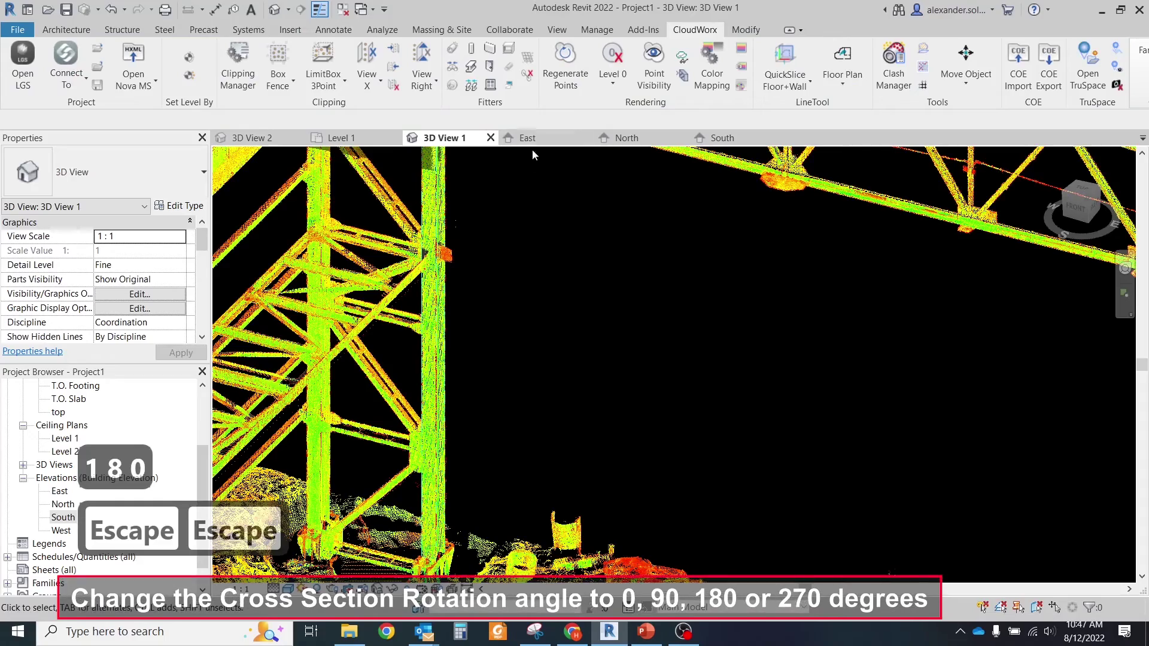
click(1040, 214)
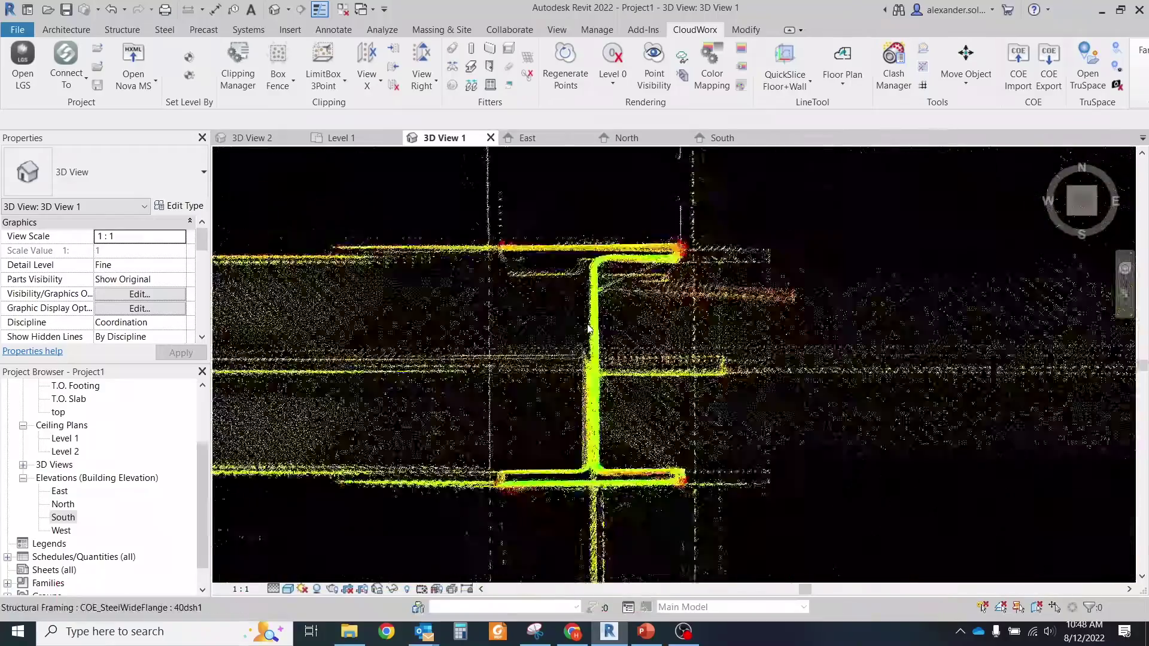
click(589, 328)
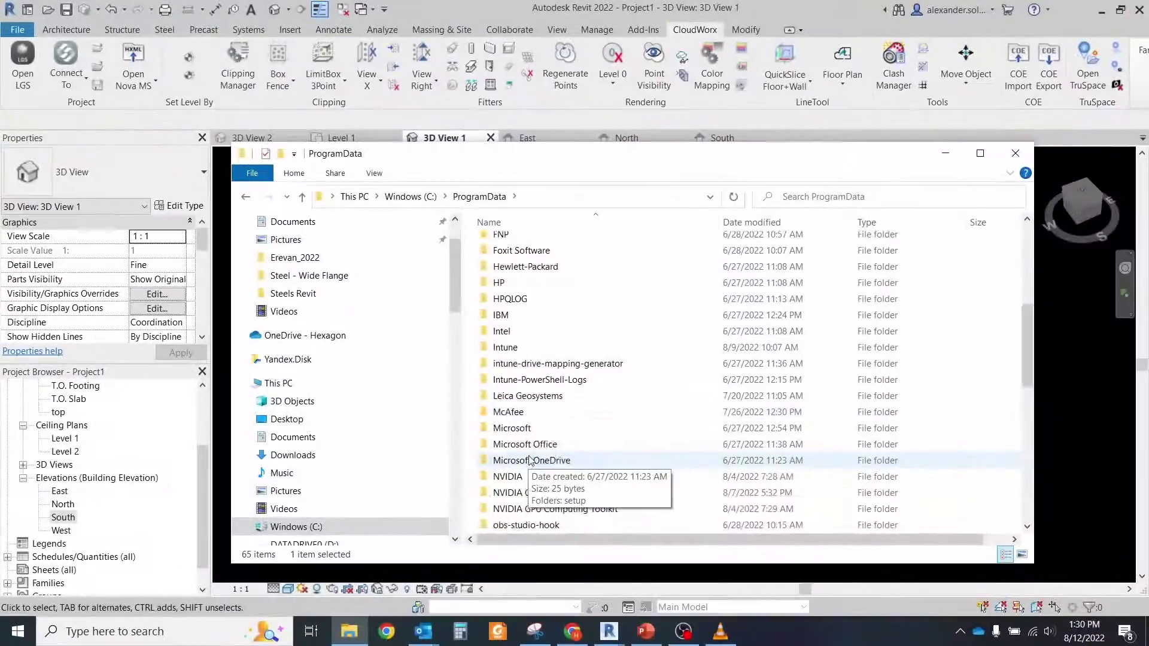
Step: In File Explorer, open the folder C:\ProgramData\Leica Geosystems\Catalogs\Steel - Wide Flange
scroll(538, 389, up, 3)
scroll(532, 455, down, 3)
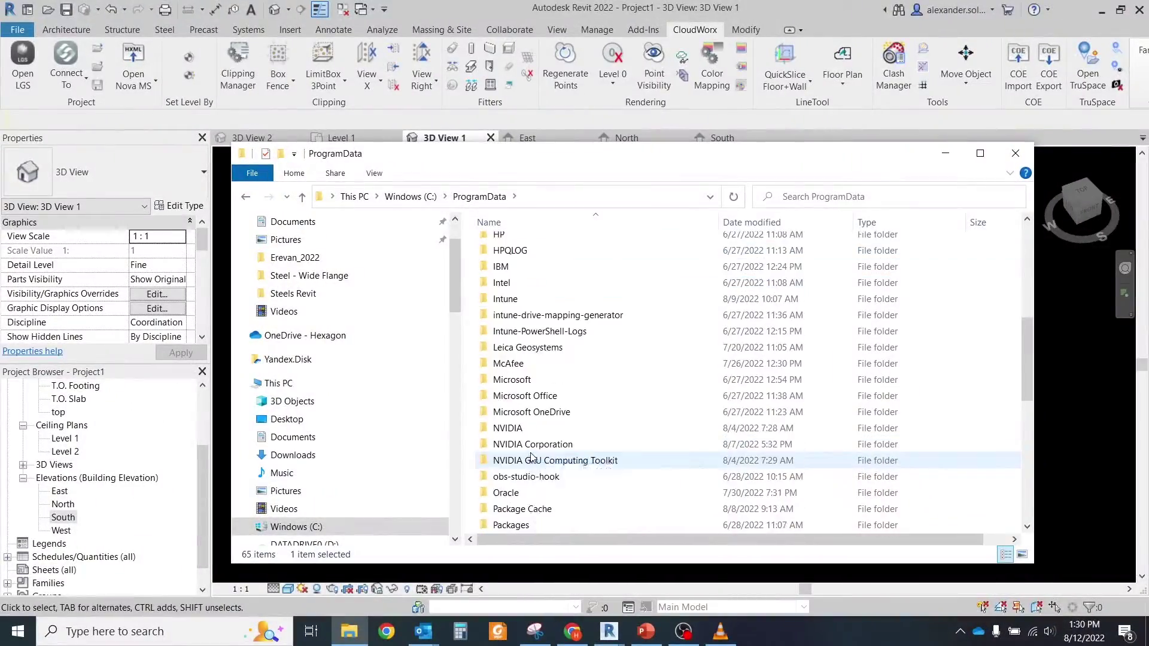
scroll(538, 467, down, 2)
scroll(548, 478, down, 1)
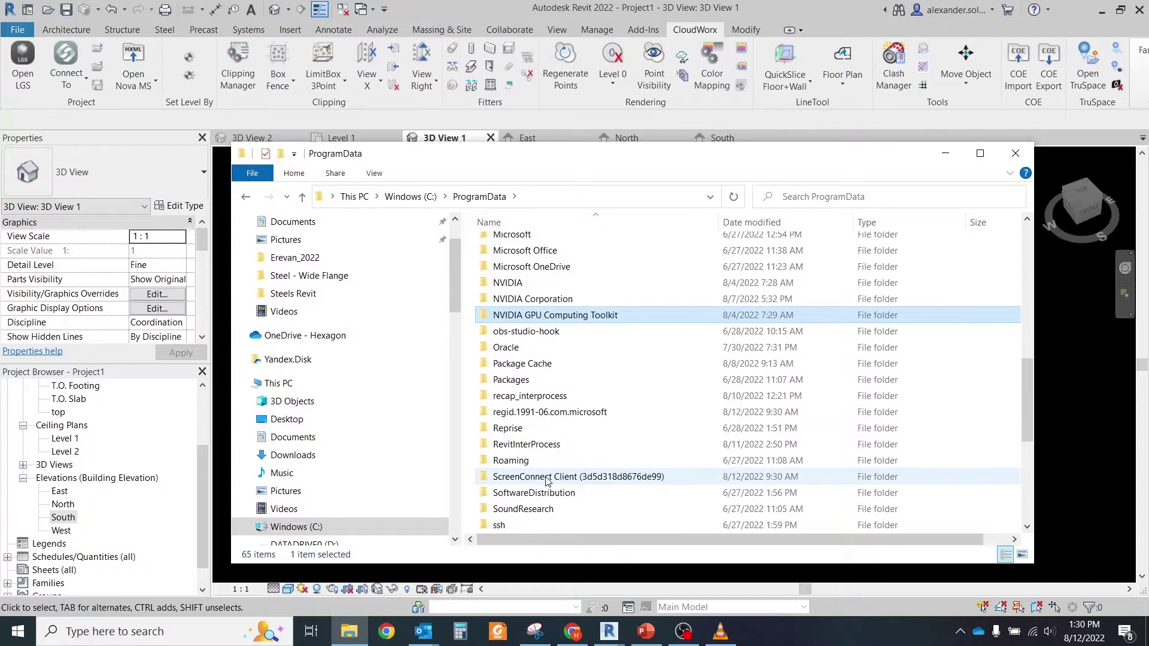
scroll(547, 481, down, 4)
scroll(538, 449, up, 6)
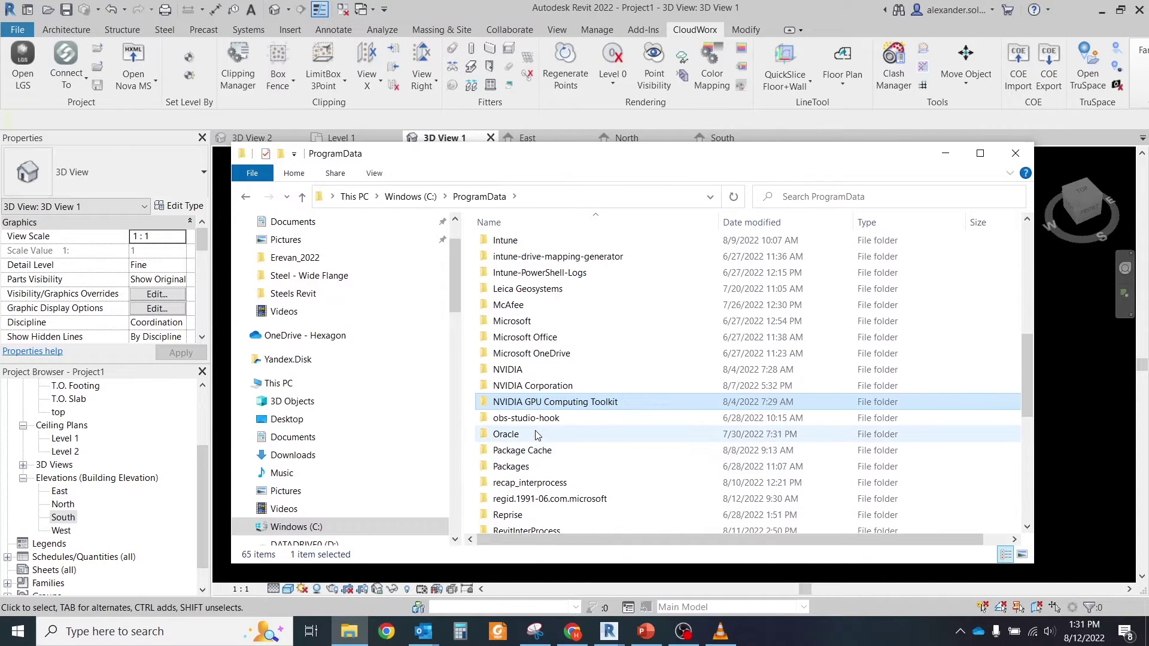
double_click(524, 290)
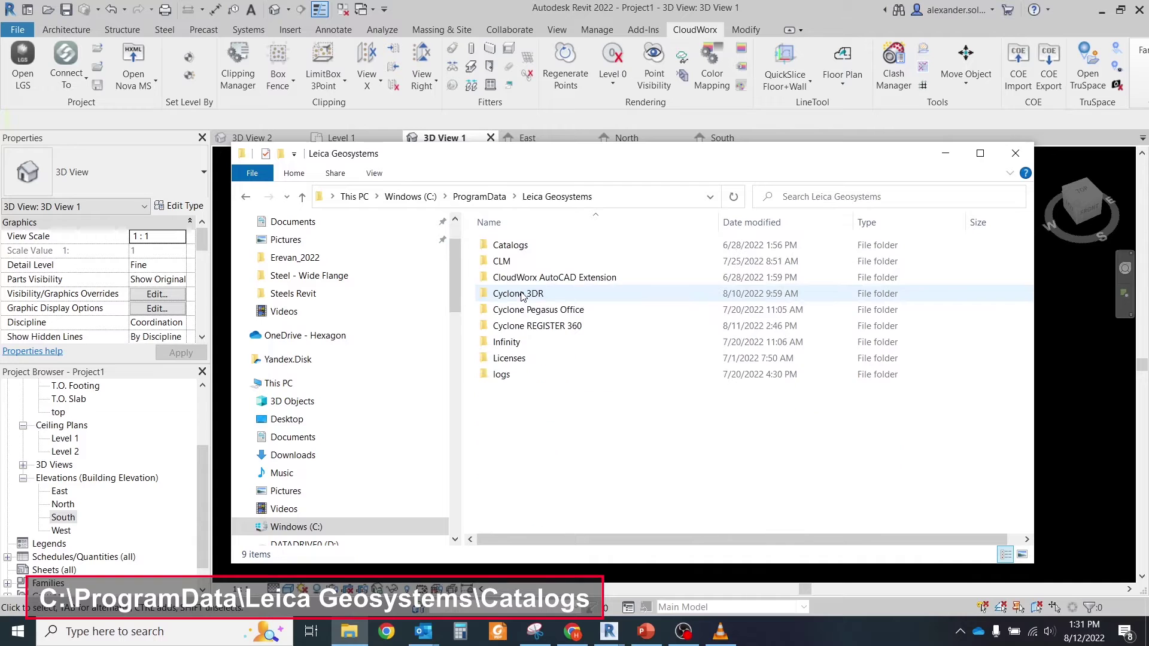
double_click(513, 246)
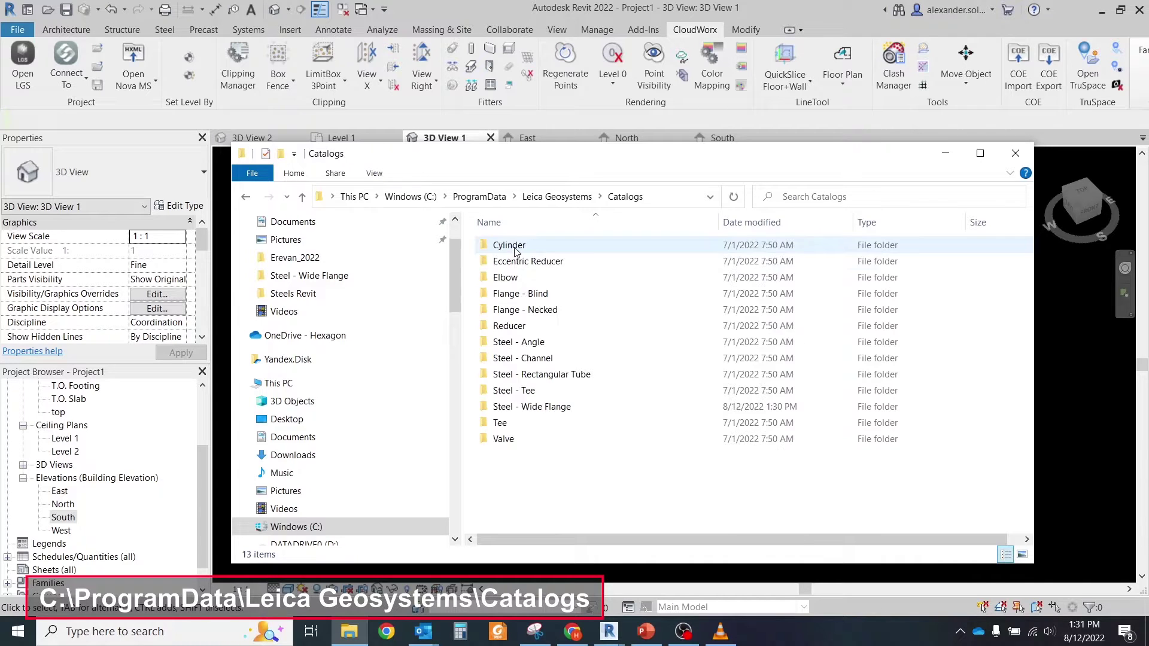
double_click(527, 408)
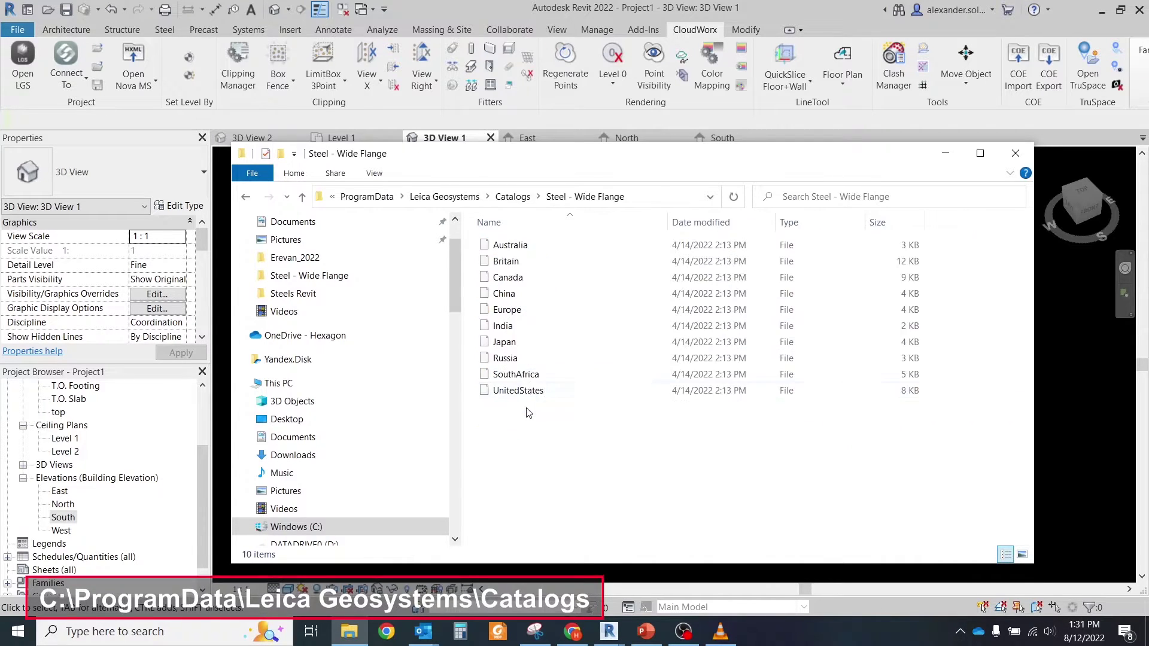
Step: Duplicate the Russia wide-flange catalog file in the same folder and rename the copy as my Own catalog
click(503, 359)
right_drag(519, 368, 530, 442)
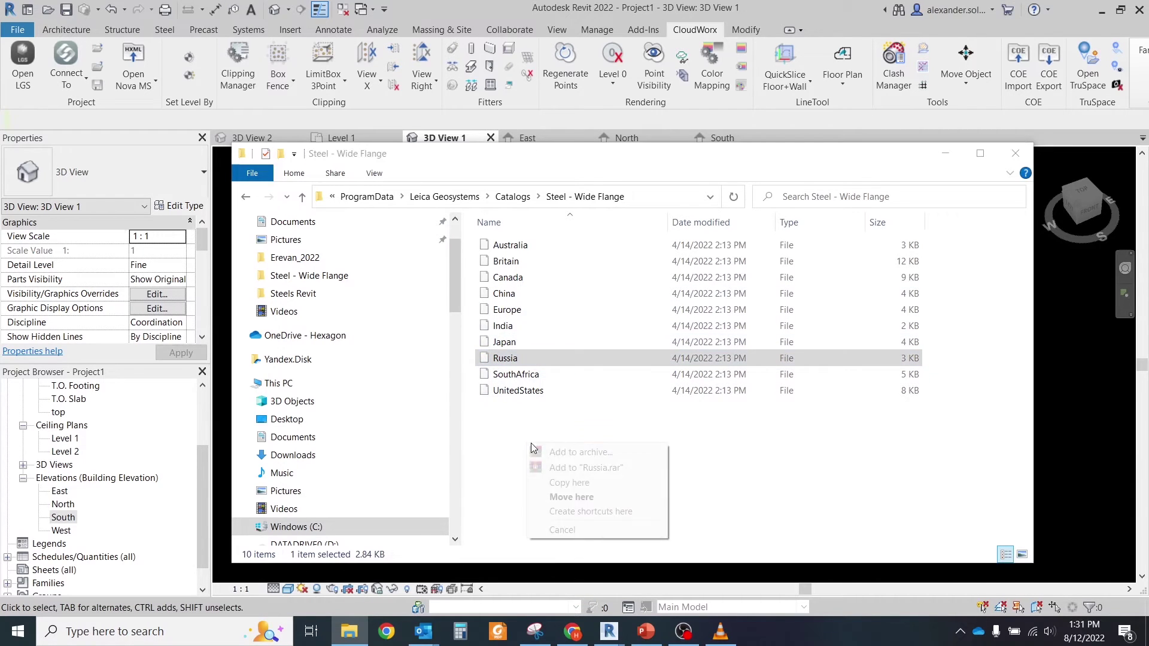
click(570, 473)
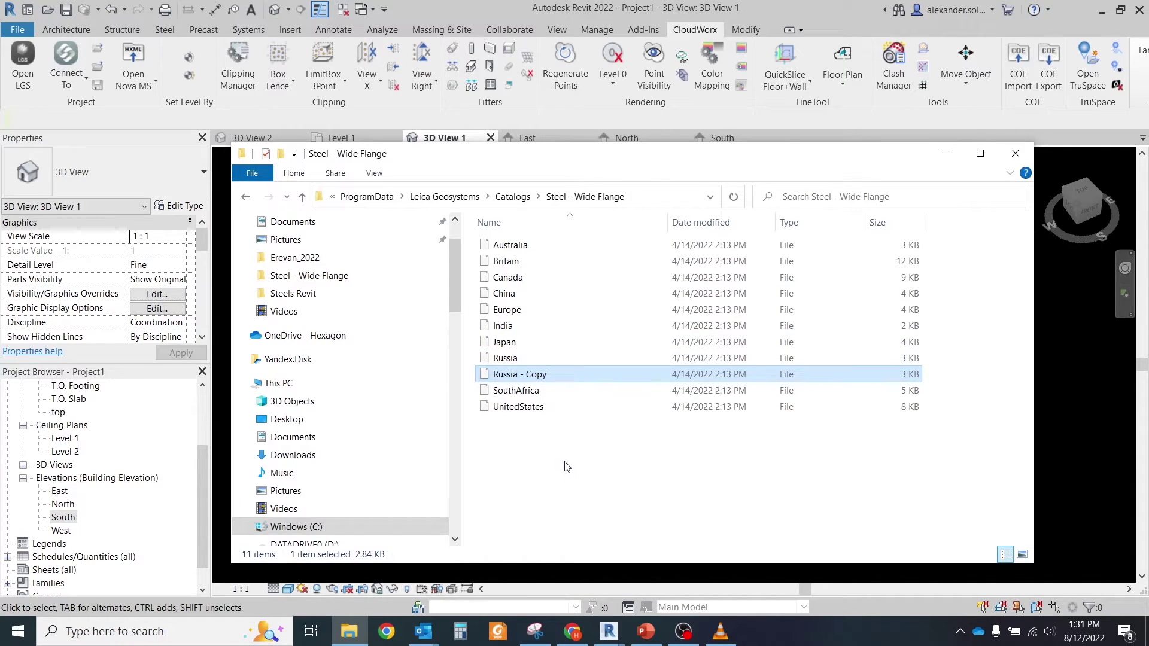
right_click(533, 375)
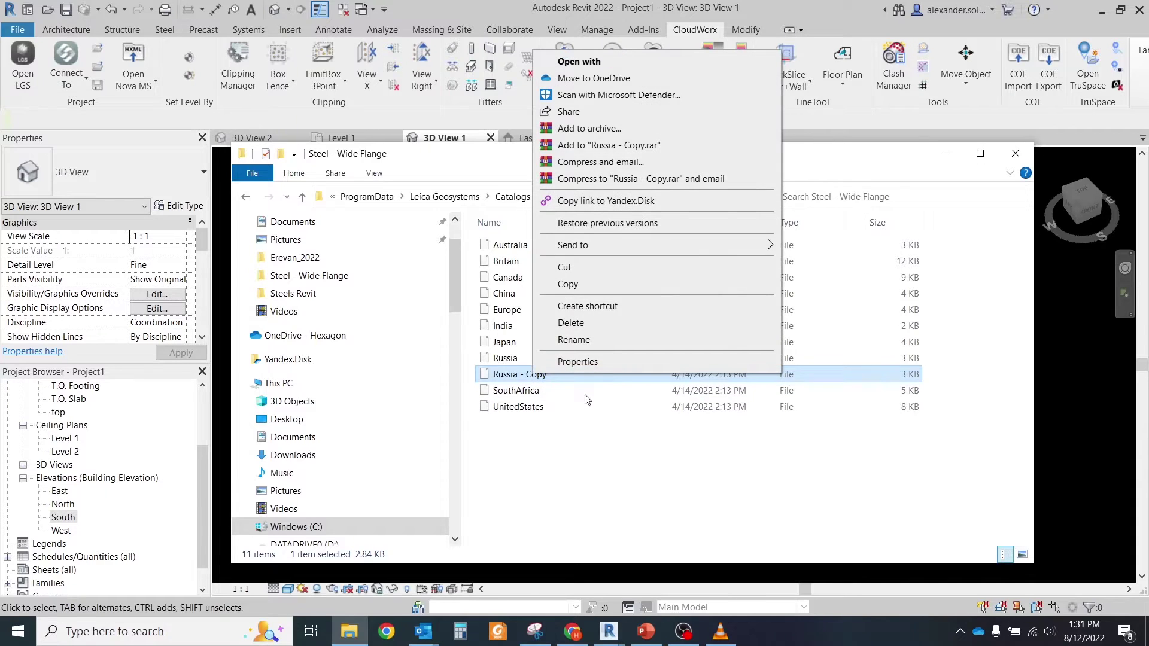
click(573, 339)
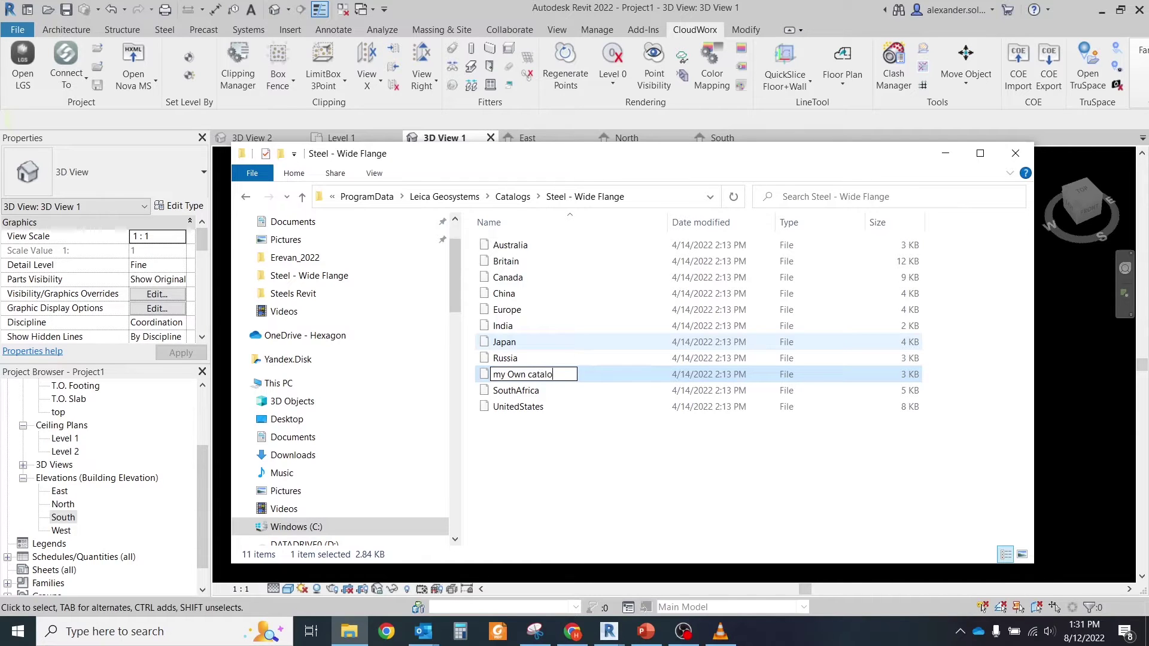
text(g)
key(Return)
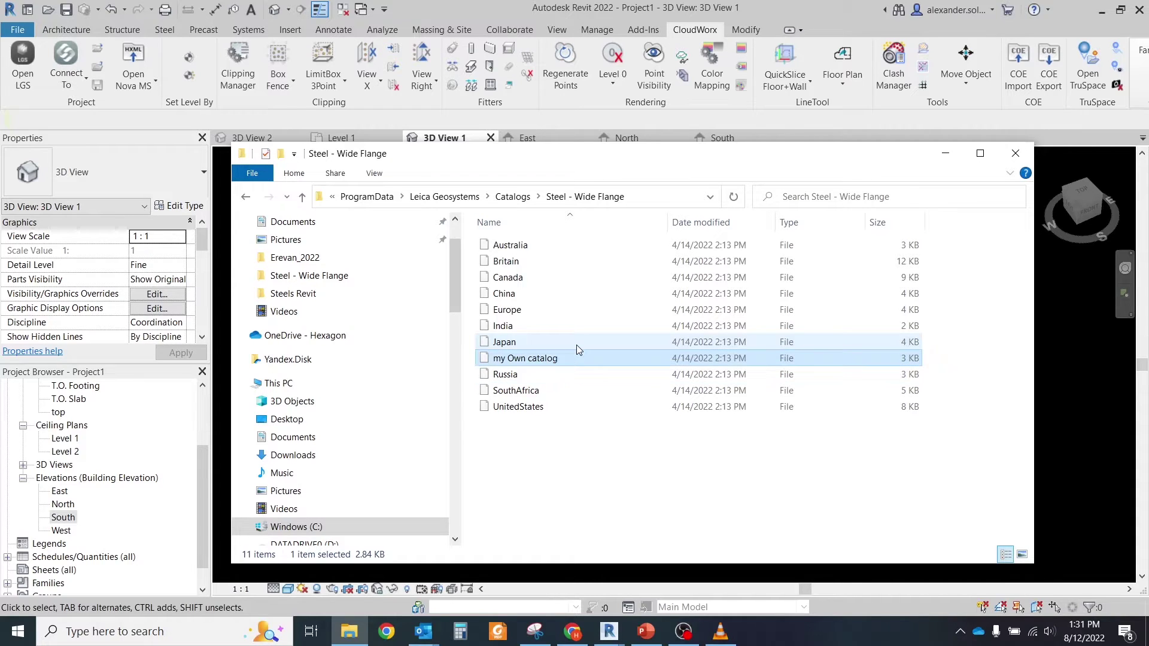
Step: In Notepad, replace the sections in my Own catalog with 400dd,400.00,11.50,300.00,18.50 and 500ss,500.00,14.50,305.00,21.00, keeping the UNIT and COLUMNS header lines, and save it
double_click(540, 362)
click(539, 253)
click(620, 521)
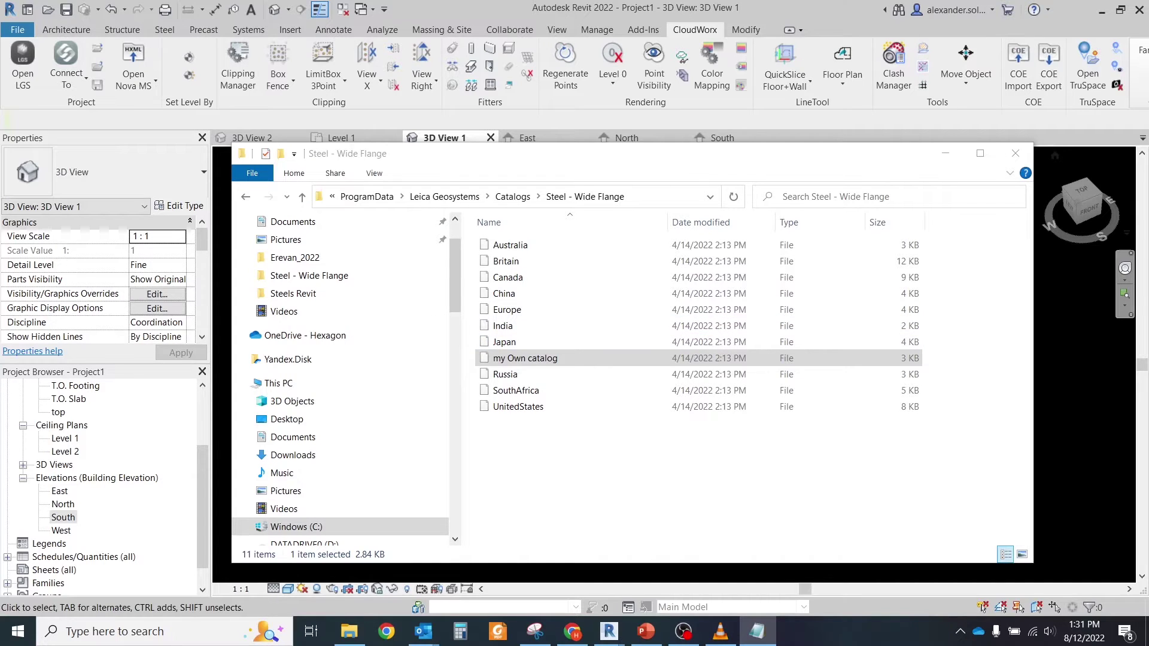
drag(1148, 246, 447, 204)
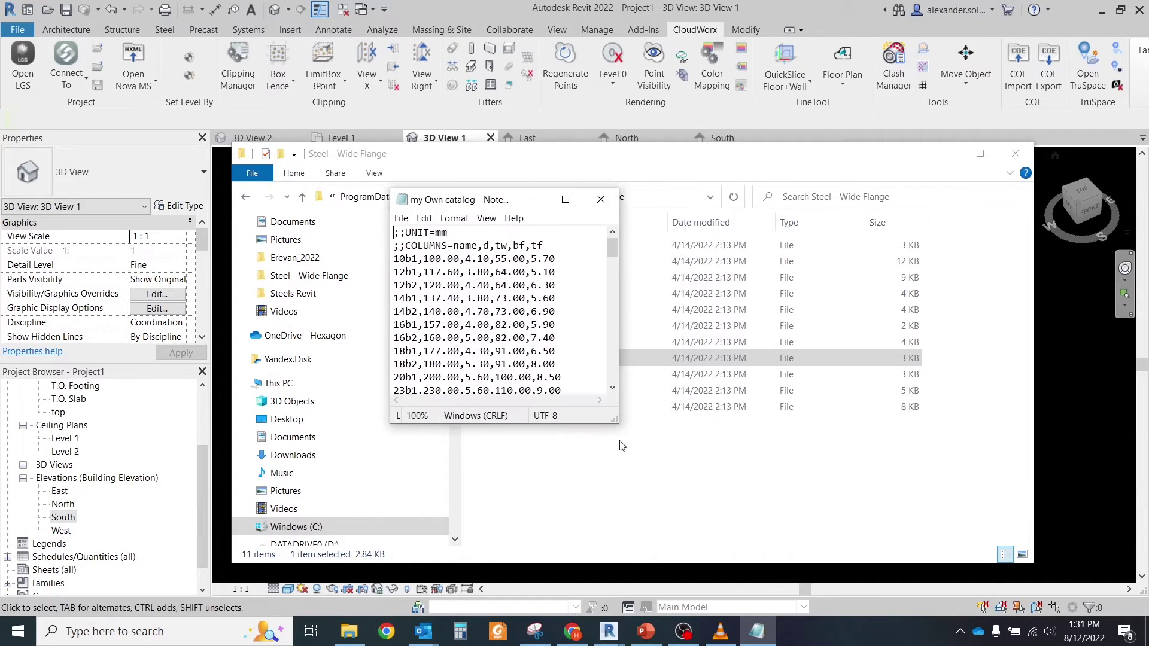
drag(612, 418, 824, 560)
key(ctrl+a)
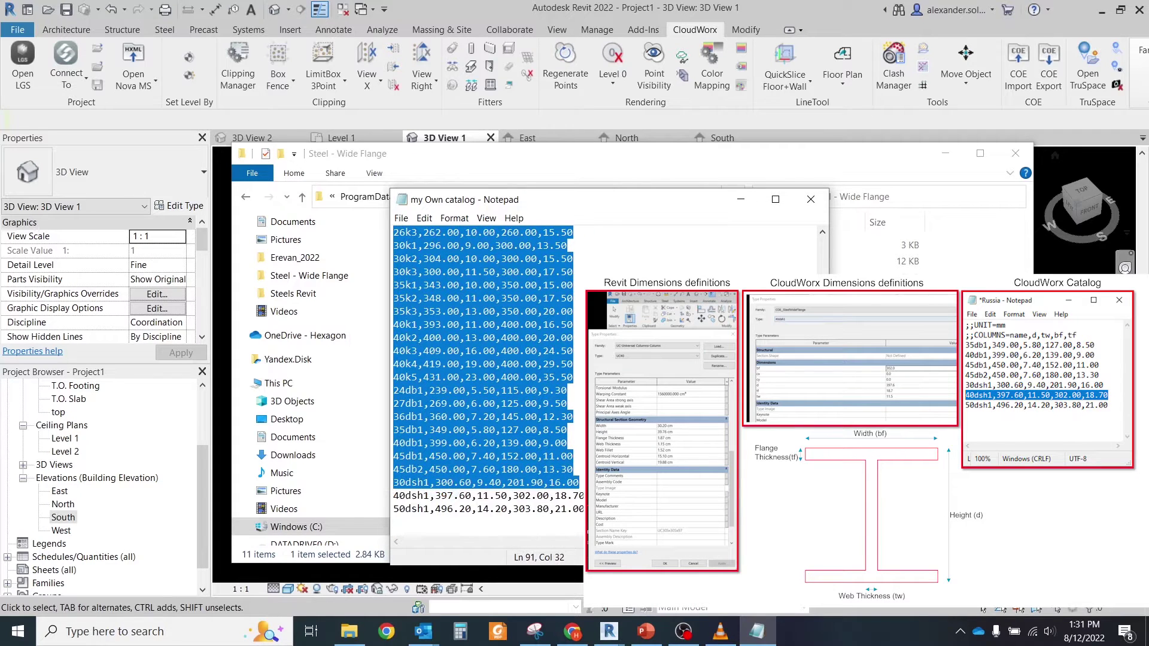
key(ctrl+v)
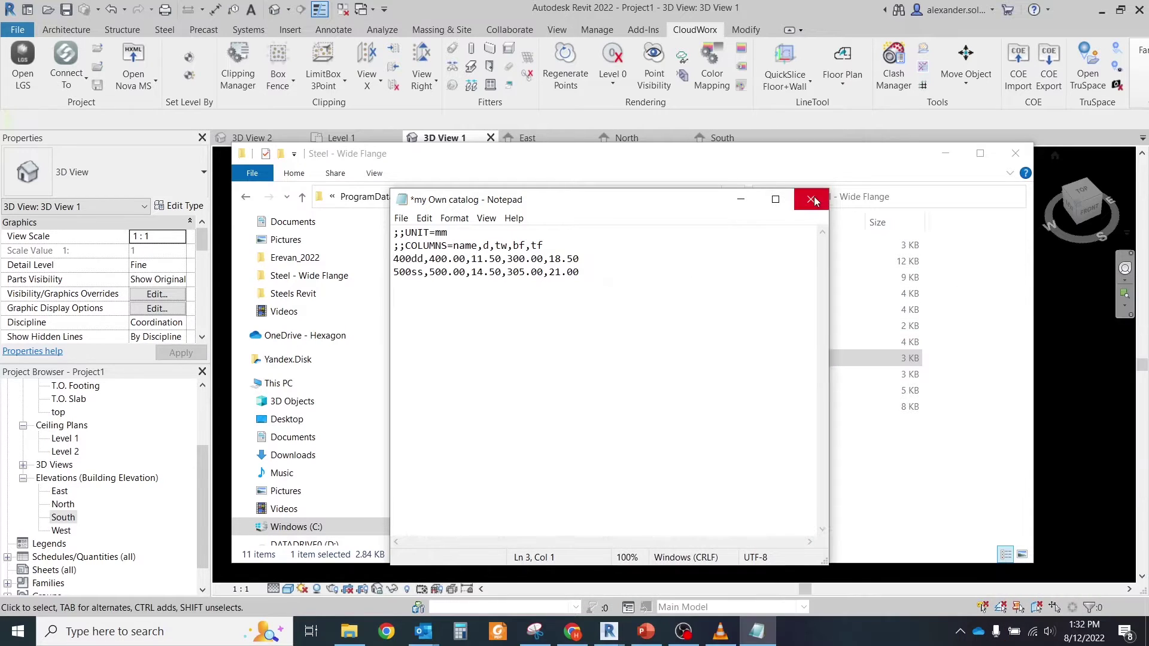
click(811, 199)
click(527, 341)
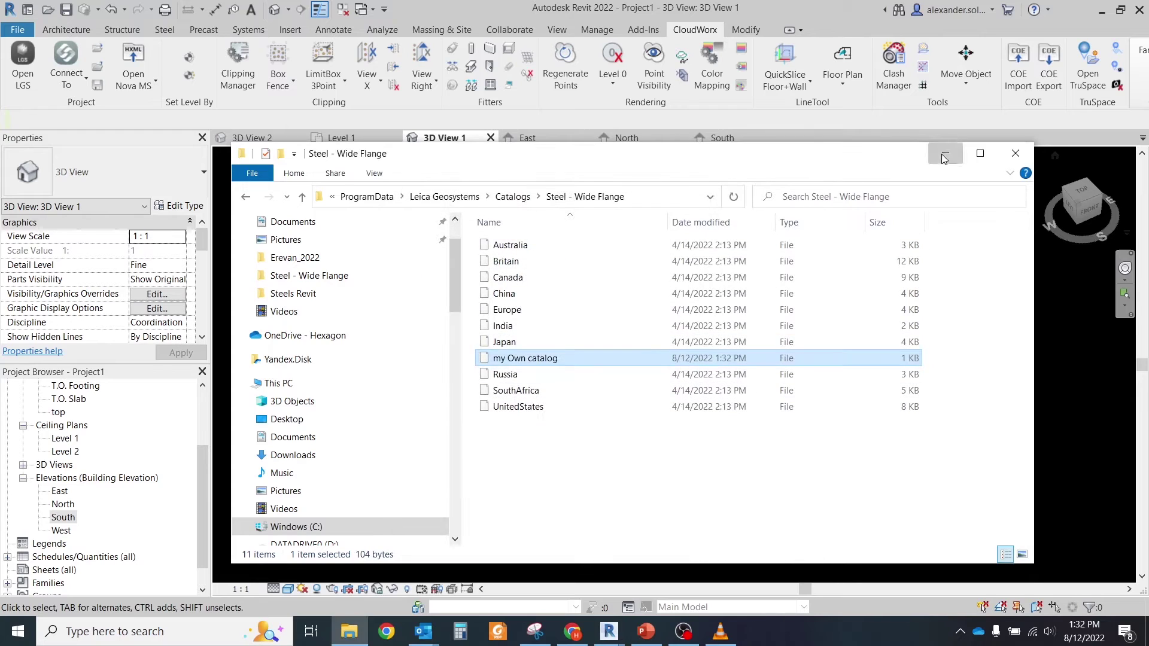
Step: Back in Revit, start a wide-flange steel fit using my Own catalog and pick its seed point on the near scanned column
click(943, 156)
click(471, 66)
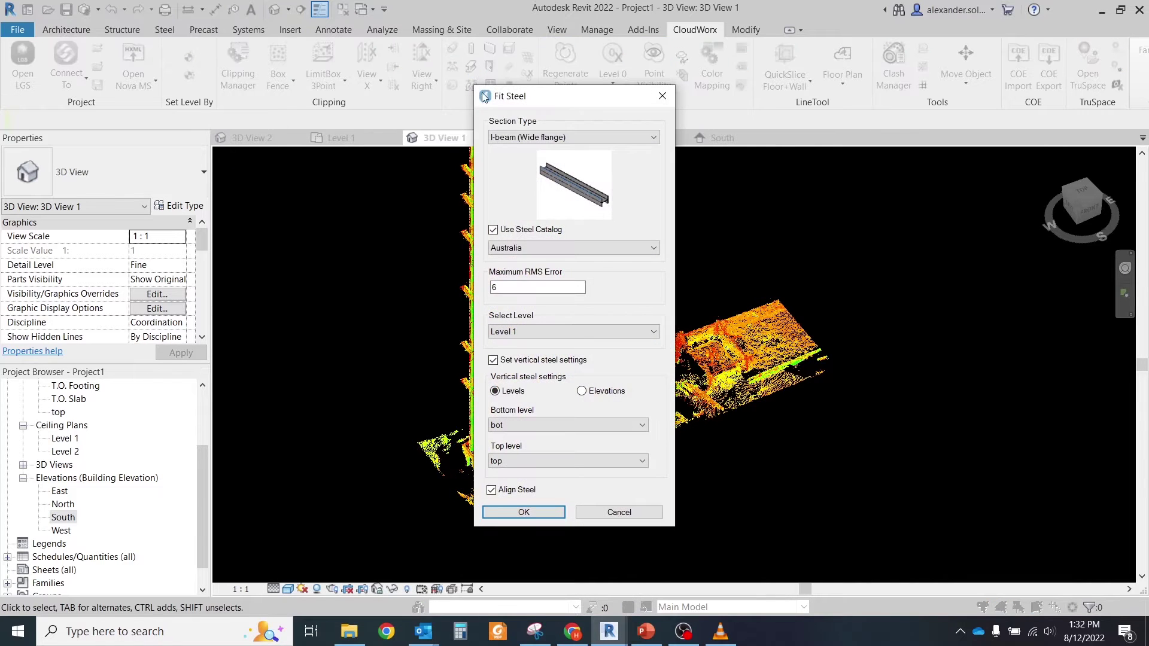
click(543, 330)
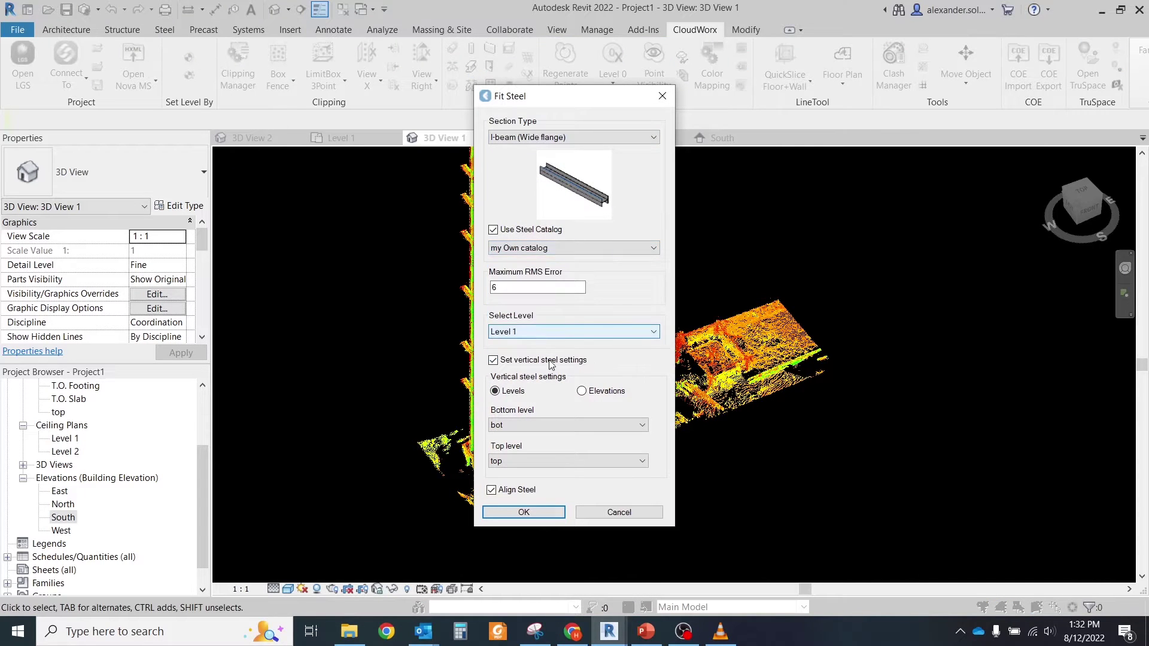
click(536, 513)
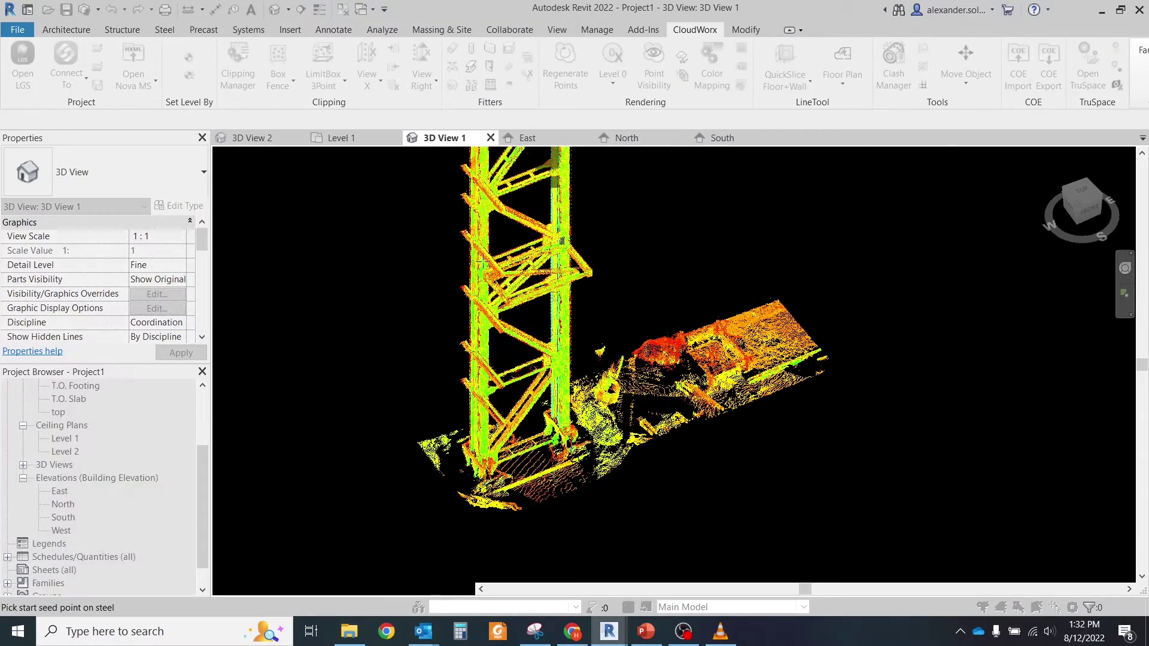
click(473, 376)
click(231, 210)
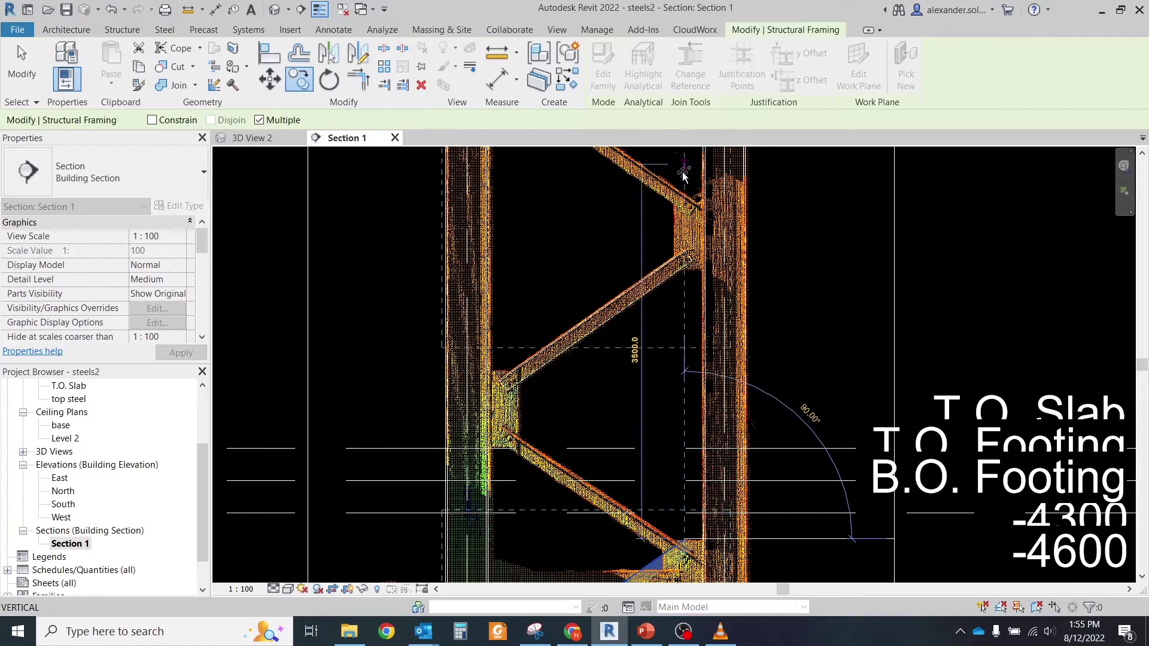
Step: Copy the ISHT125 steel tee brace vertically to the bracing level above in Section 1
click(685, 196)
key(Escape)
key(Escape)
Step: Move both ends of the upper copied ISHT125 tee onto the scanned diagonal just below the horizontal beam, with snaps off
middle_drag(652, 218, 667, 437)
click(663, 444)
middle_drag(610, 469, 623, 412)
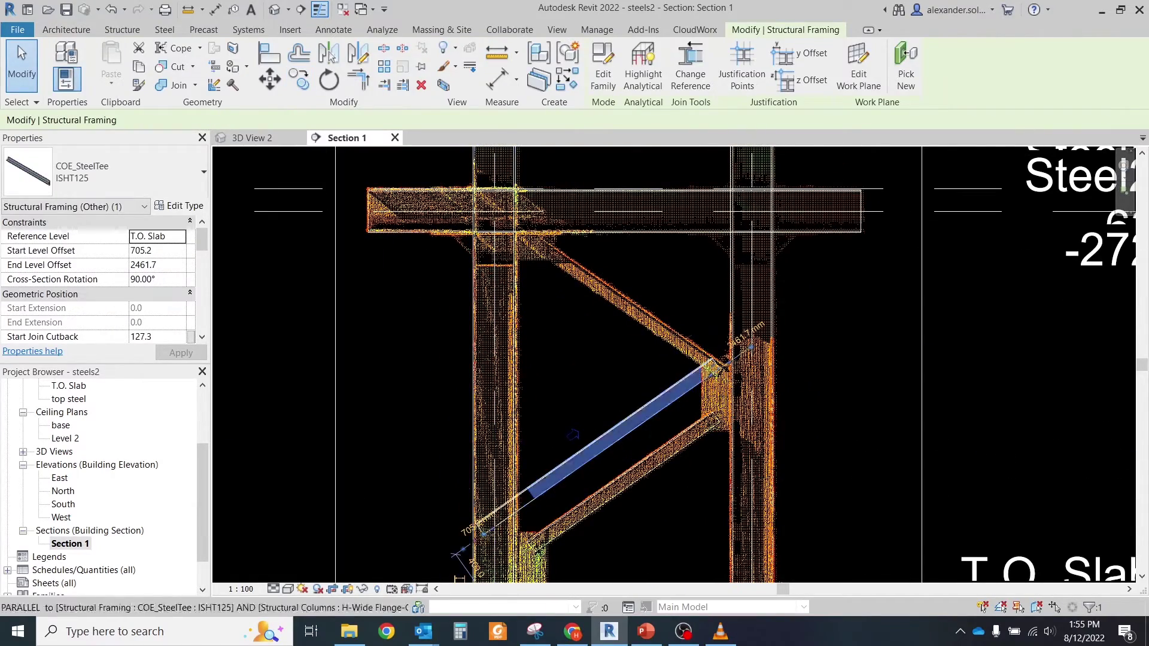
drag(463, 548, 564, 271)
drag(751, 346, 713, 373)
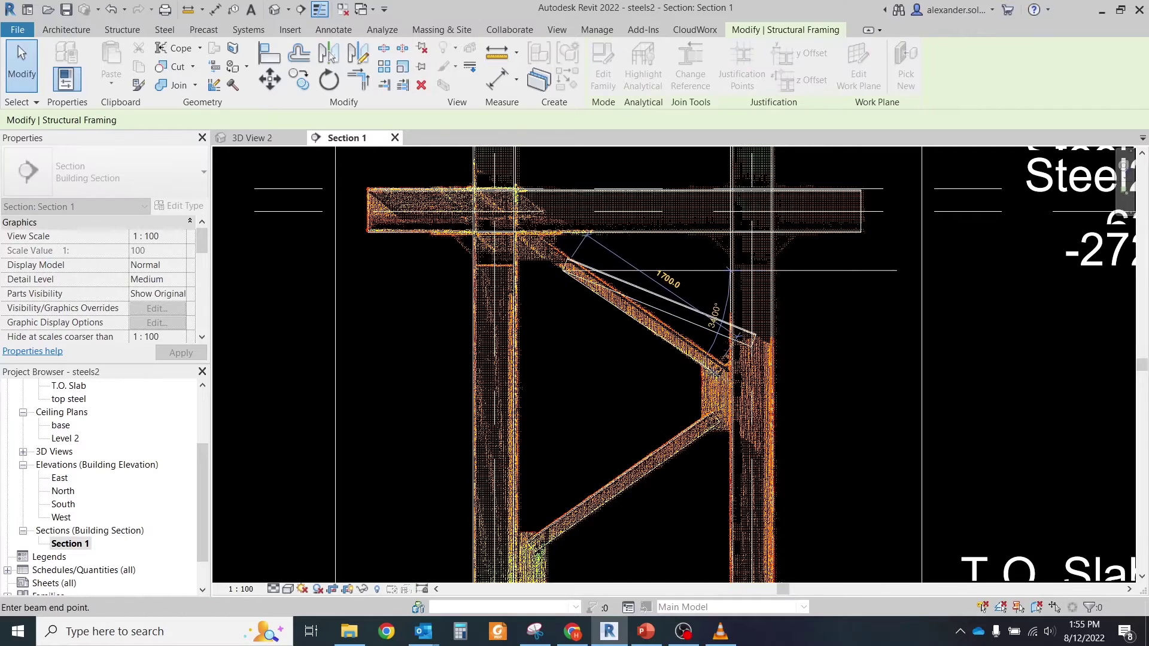
scroll(560, 270, up, 4)
drag(568, 271, 510, 231)
drag(947, 534, 979, 499)
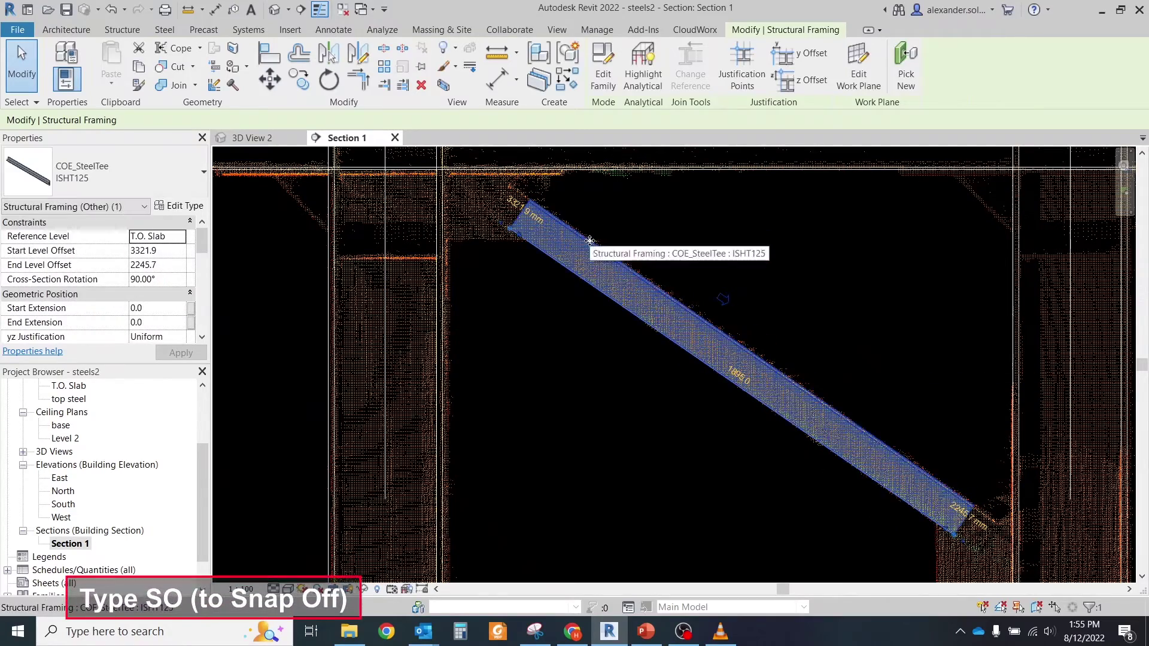
click(819, 480)
Step: Move both ends of the lower copied ISHT125 tee onto the lowest scanned diagonal just above the column bases
scroll(819, 481, down, 3)
middle_drag(790, 500, 687, 167)
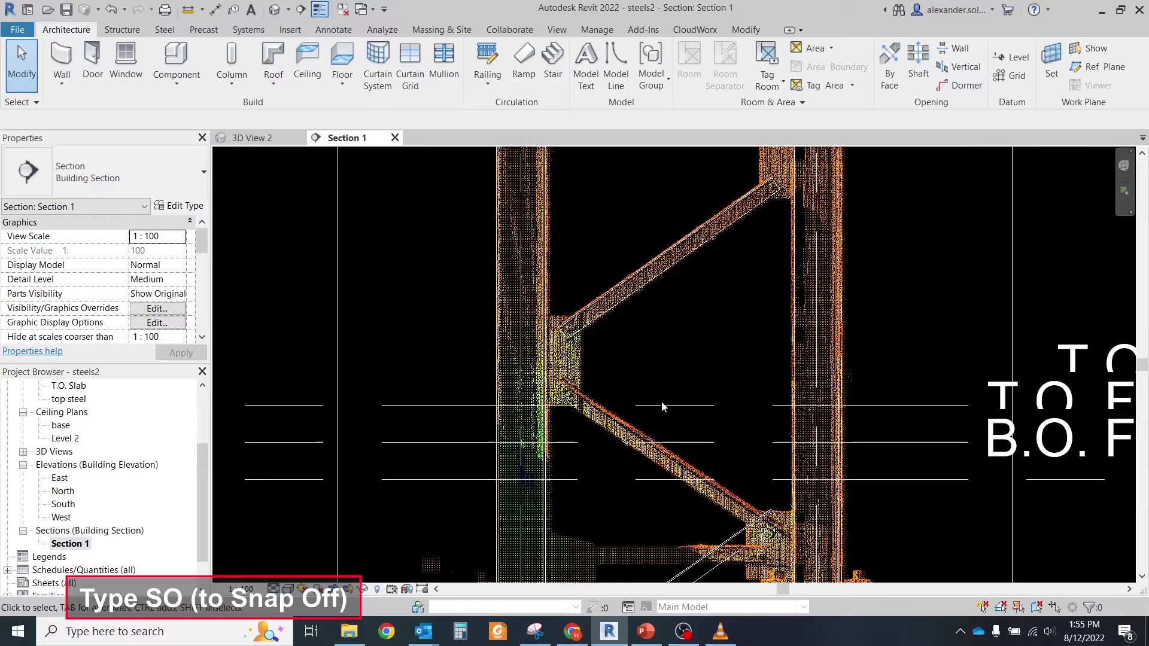
click(718, 555)
middle_drag(718, 555, 706, 333)
drag(493, 484, 574, 198)
drag(803, 274, 744, 311)
scroll(569, 182, up, 1)
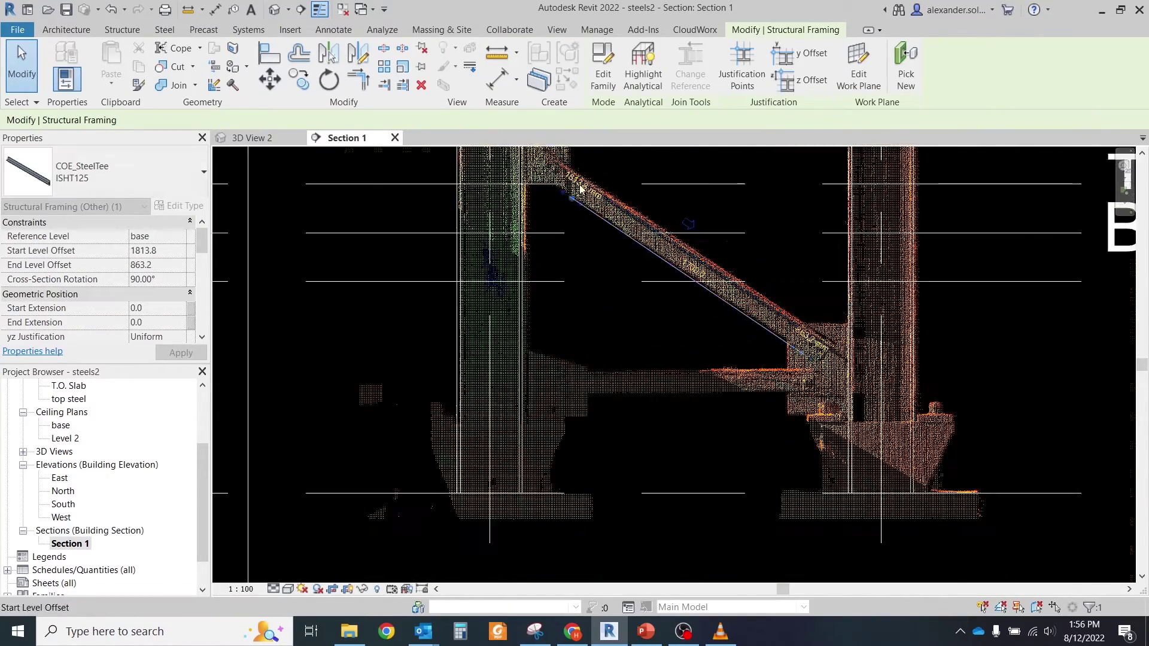
scroll(579, 189, up, 3)
key(Escape)
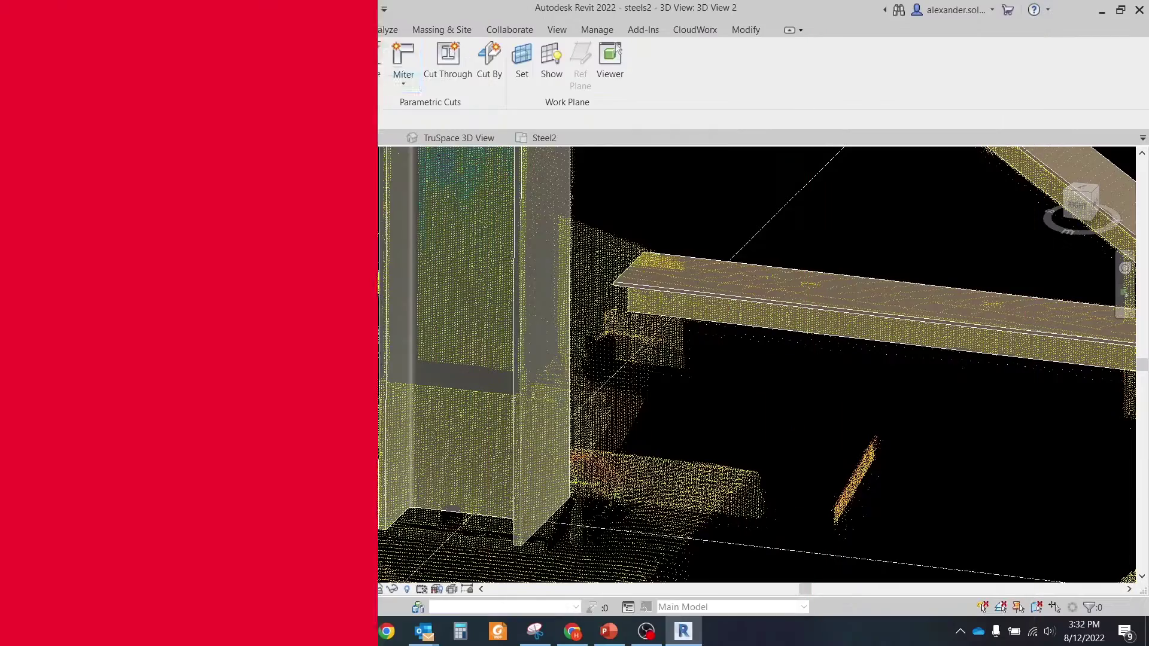
Step: In 3D View 2, apply a Saw cut - Flange between the column and the horizontal ISHT125 tee near its base
click(419, 91)
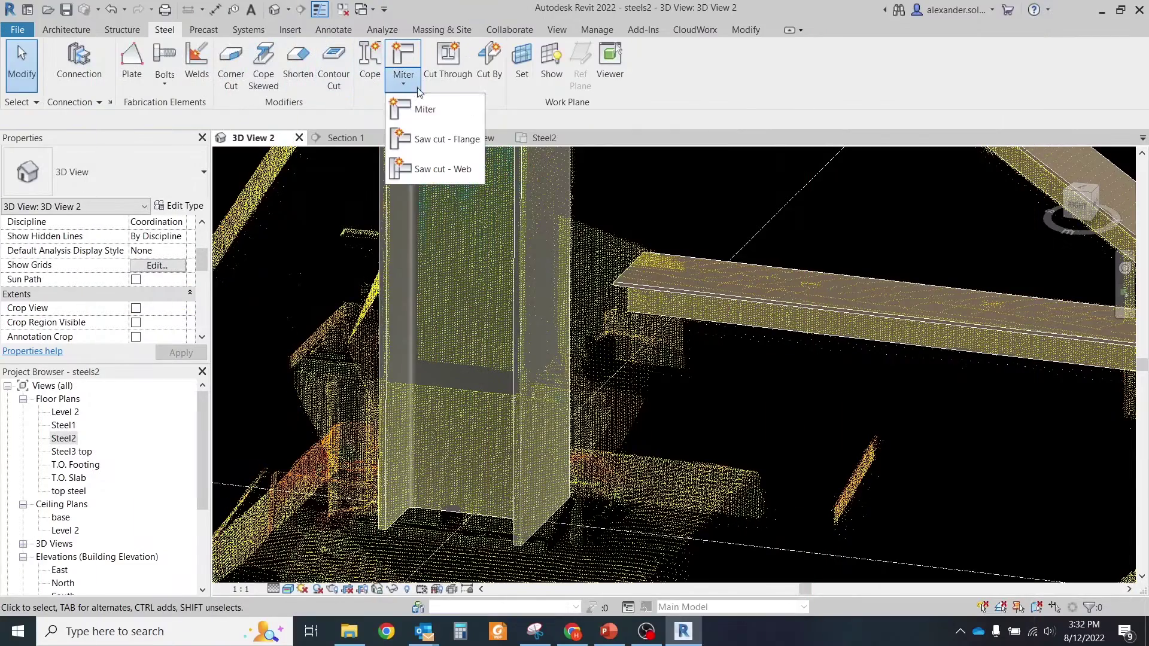
click(449, 138)
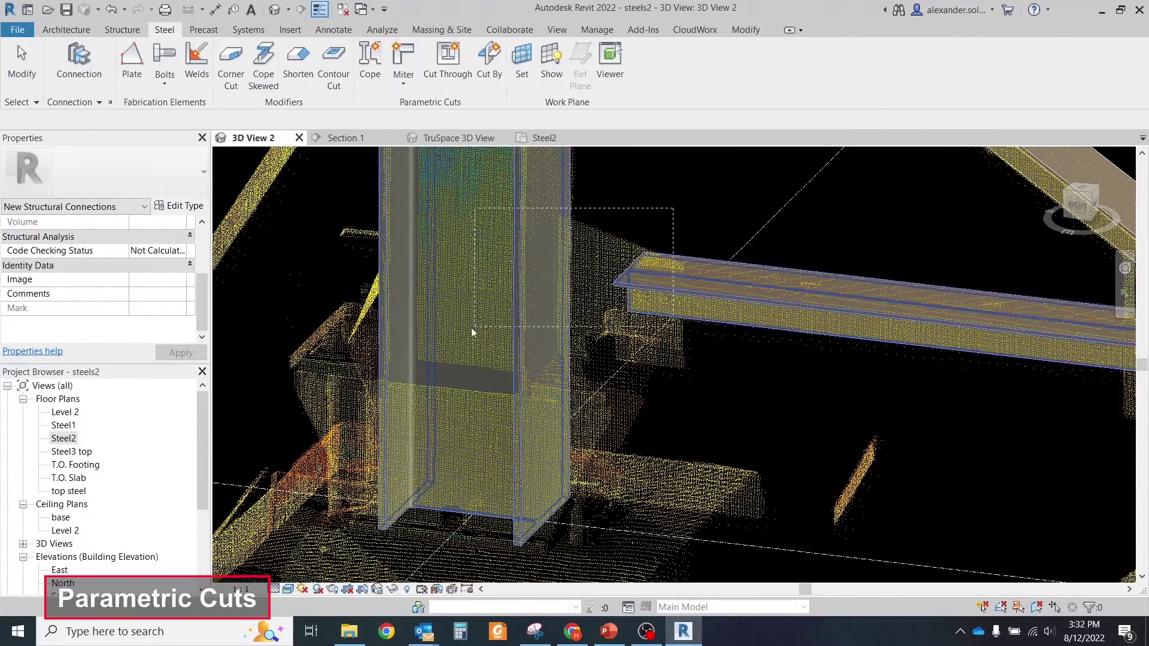
click(464, 334)
key(Return)
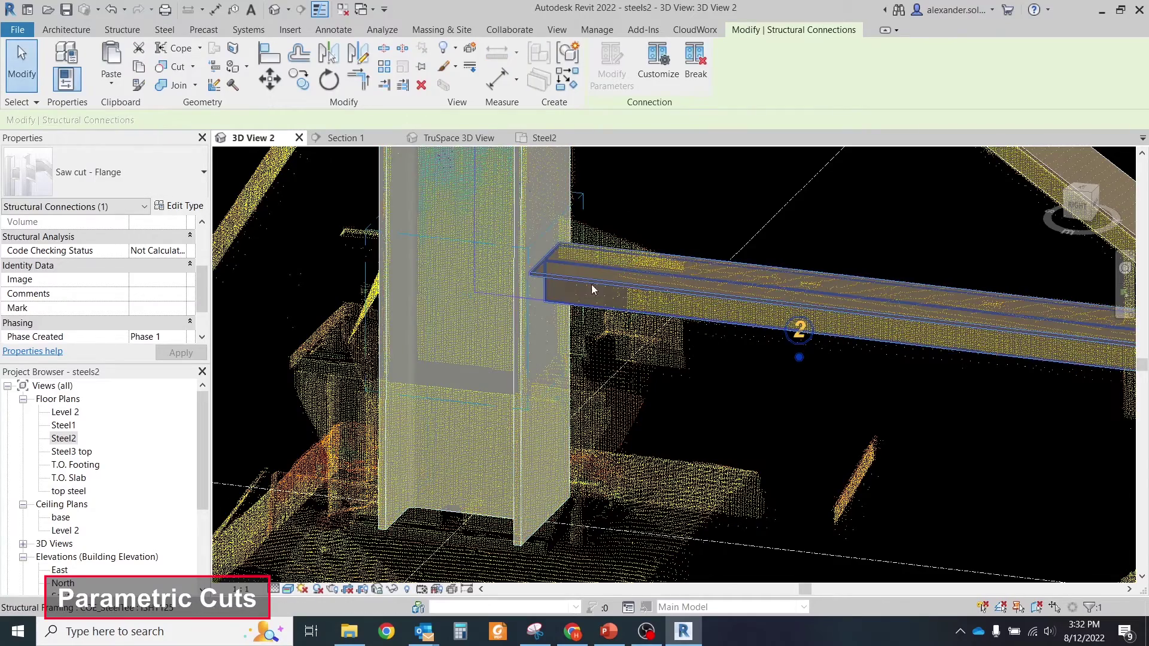
shift+middle_drag(590, 287, 541, 282)
key(Escape)
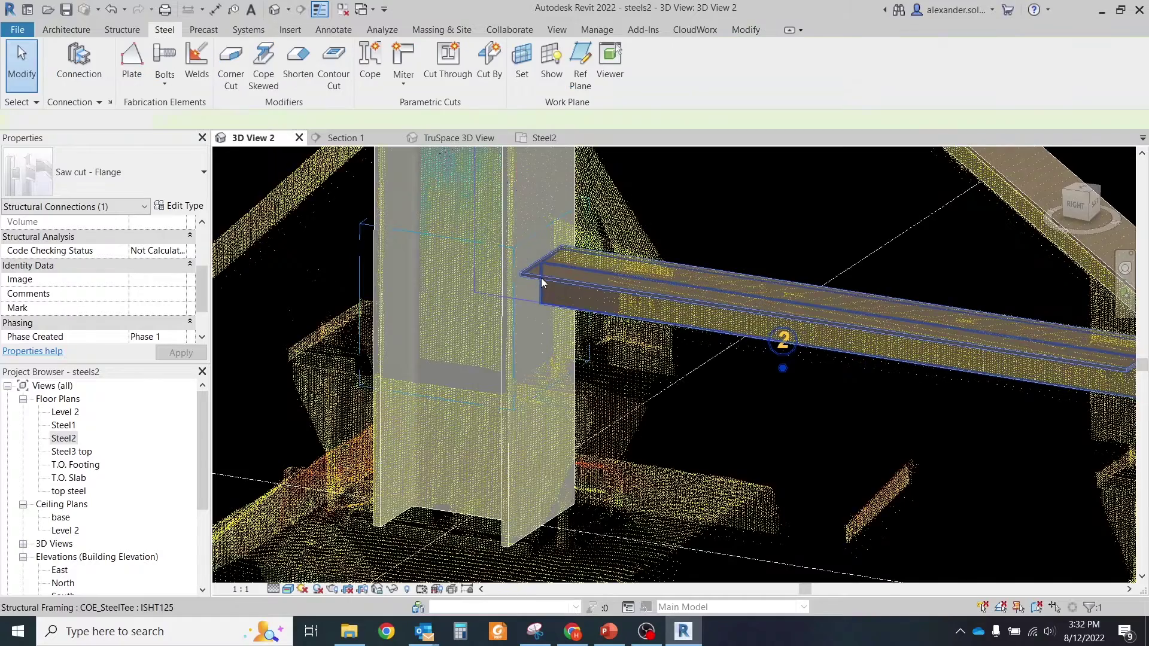
Step: Try a Miter cut between the UB400 beam and the column beneath it, and undo it
scroll(541, 281, down, 5)
scroll(541, 371, up, 8)
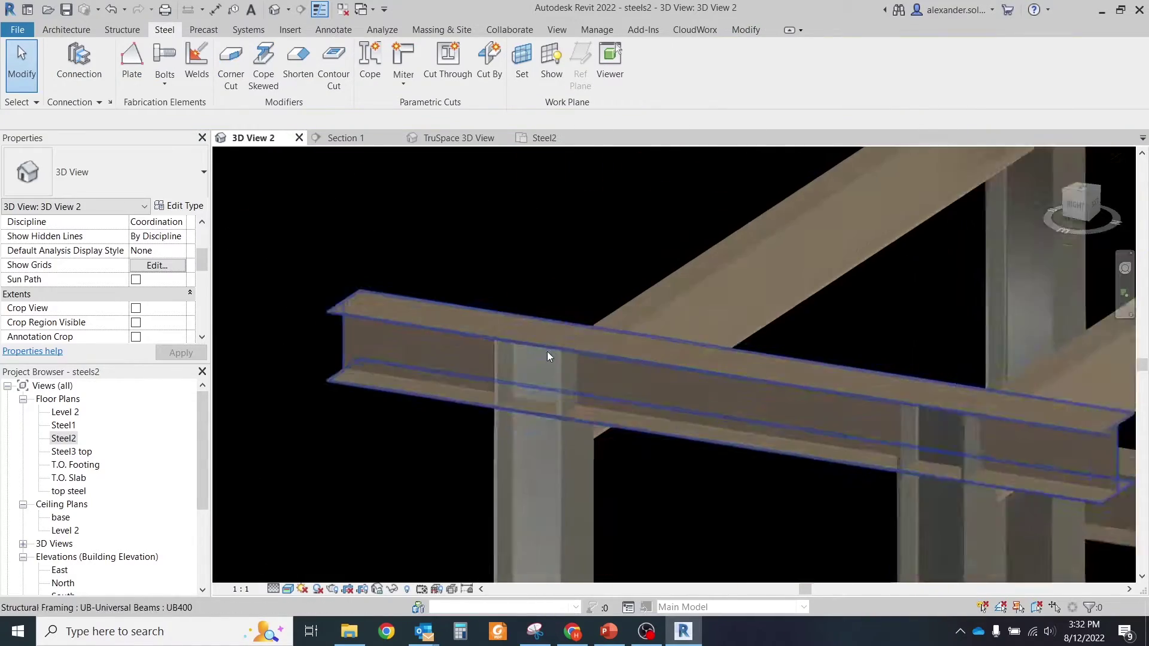
click(403, 82)
click(419, 108)
click(501, 303)
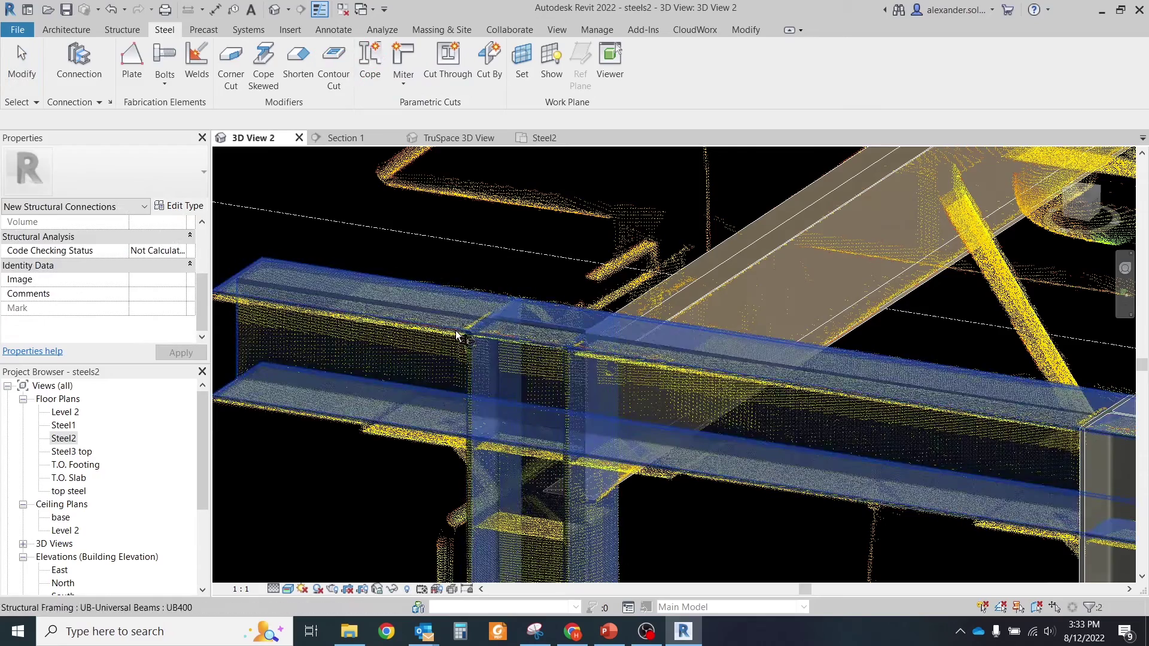
click(455, 340)
shift+middle_drag(455, 340, 506, 307)
click(454, 256)
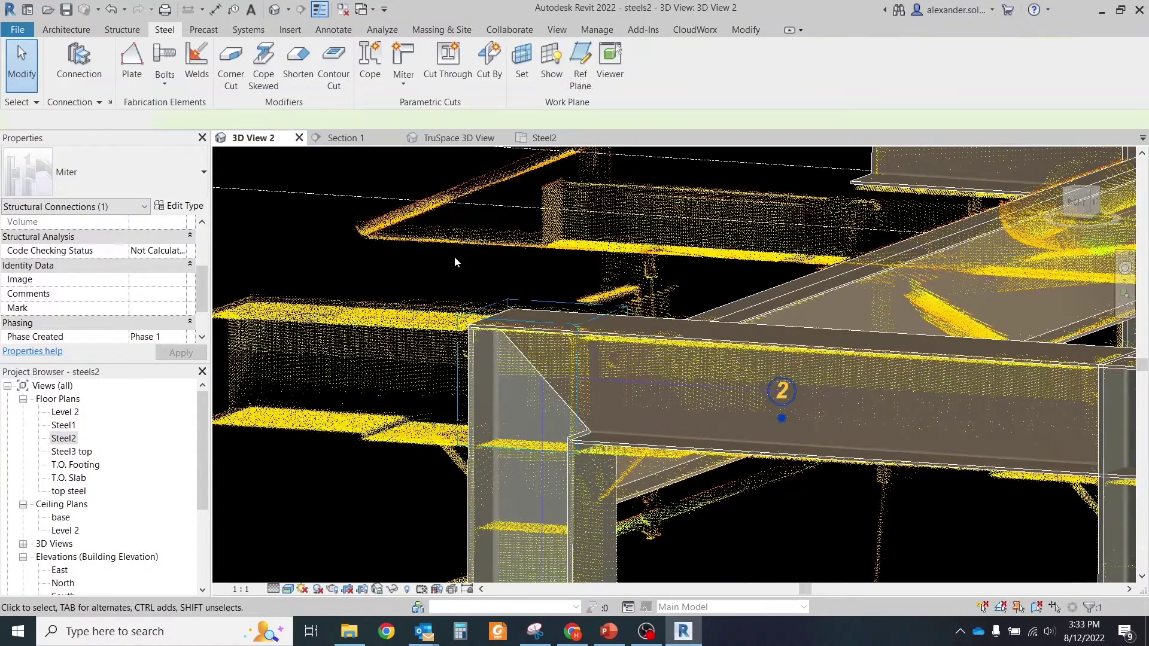
key(ctrl+z)
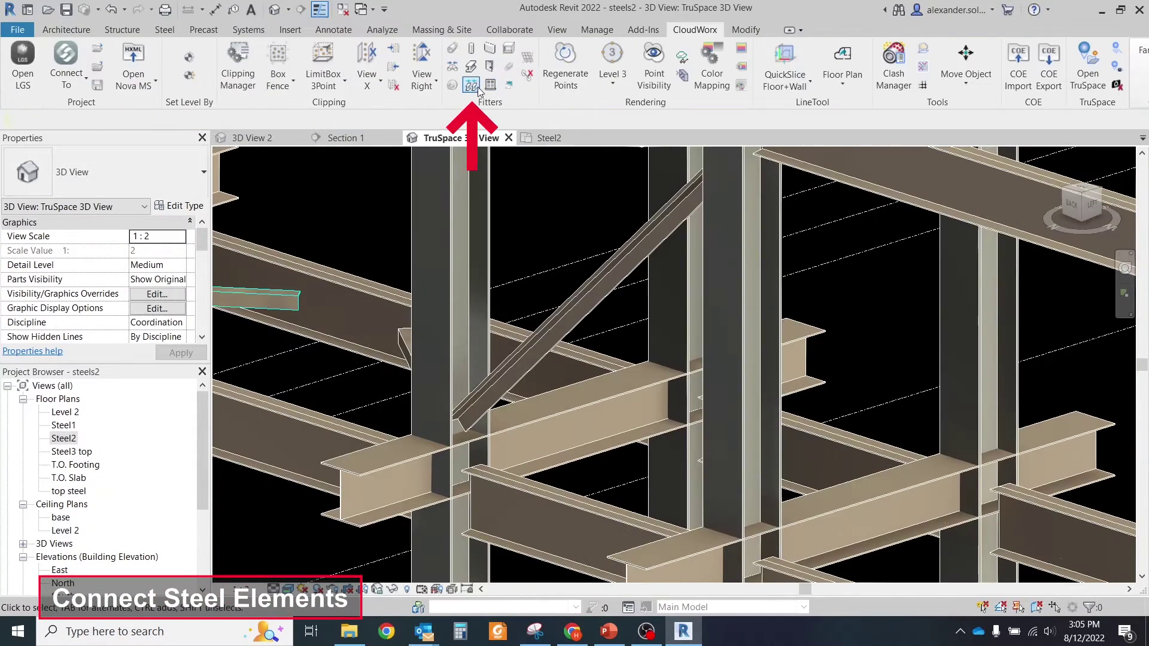
Step: Connect the diagonal WT125x74.5 tee to the HE400 column with a Gusset plate at one diagonal connector in TruSpace 3D View
click(478, 87)
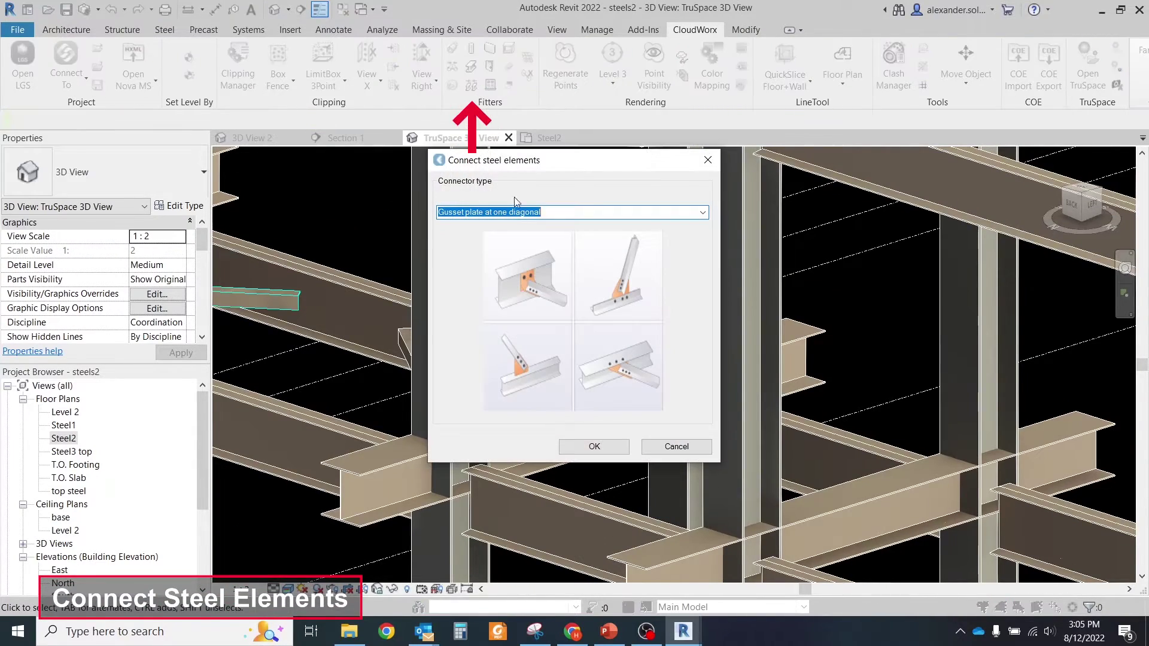
click(590, 446)
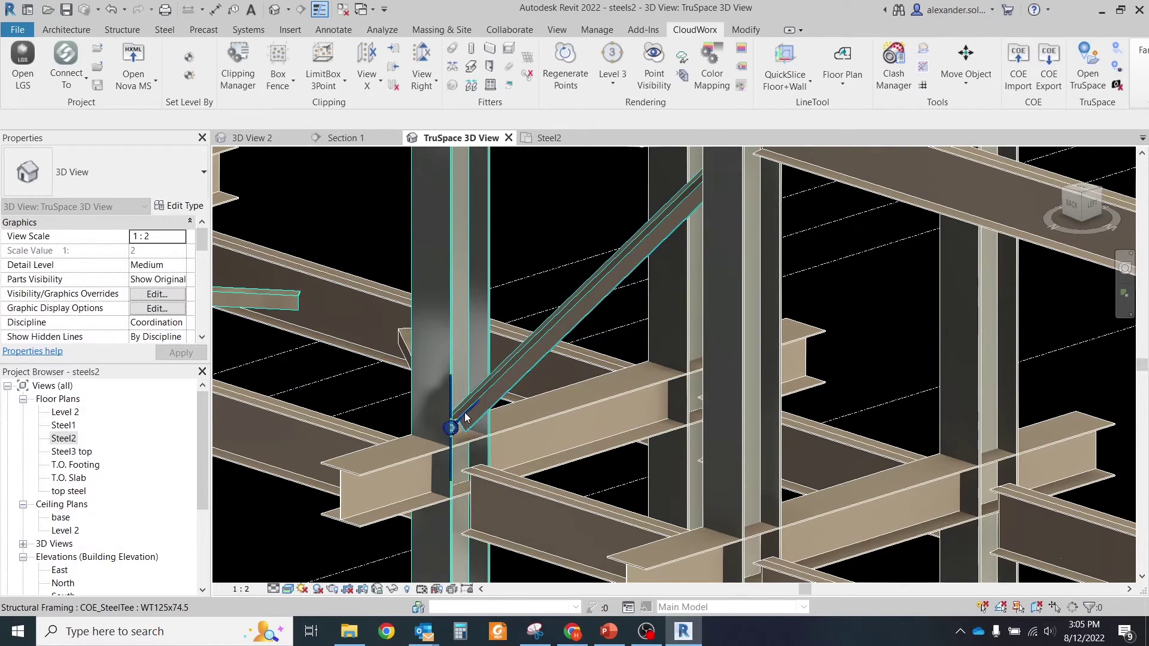
click(455, 429)
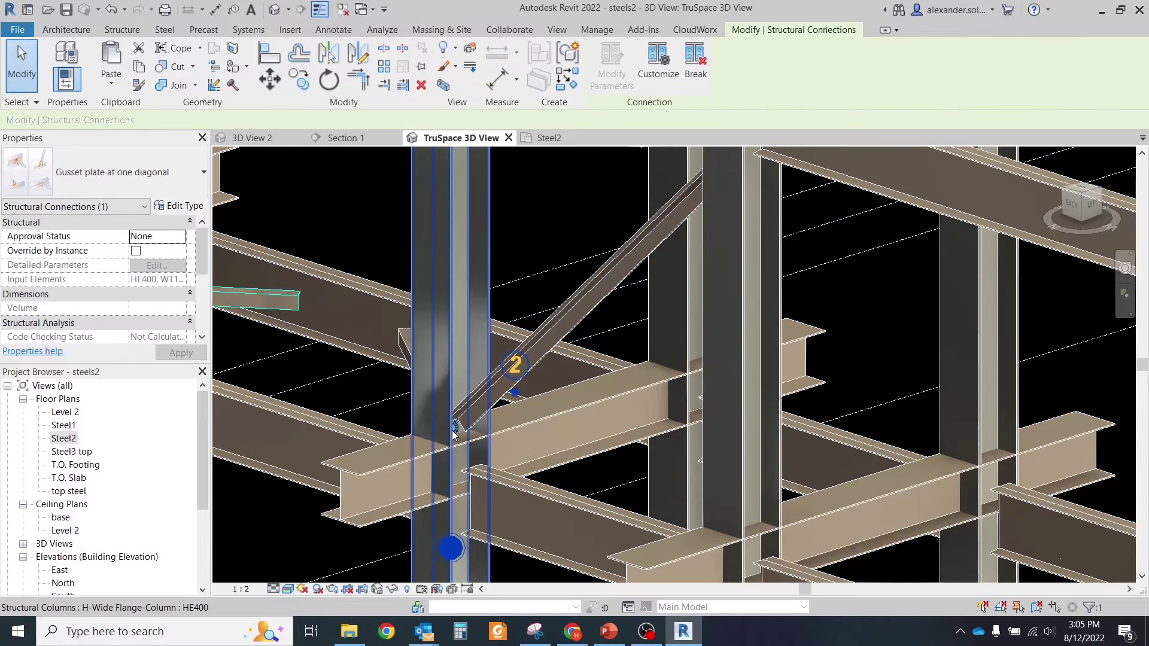
Step: Set the TruSpace 3D View's detail level to Fine and inspect the gusset plate connection up close
click(274, 589)
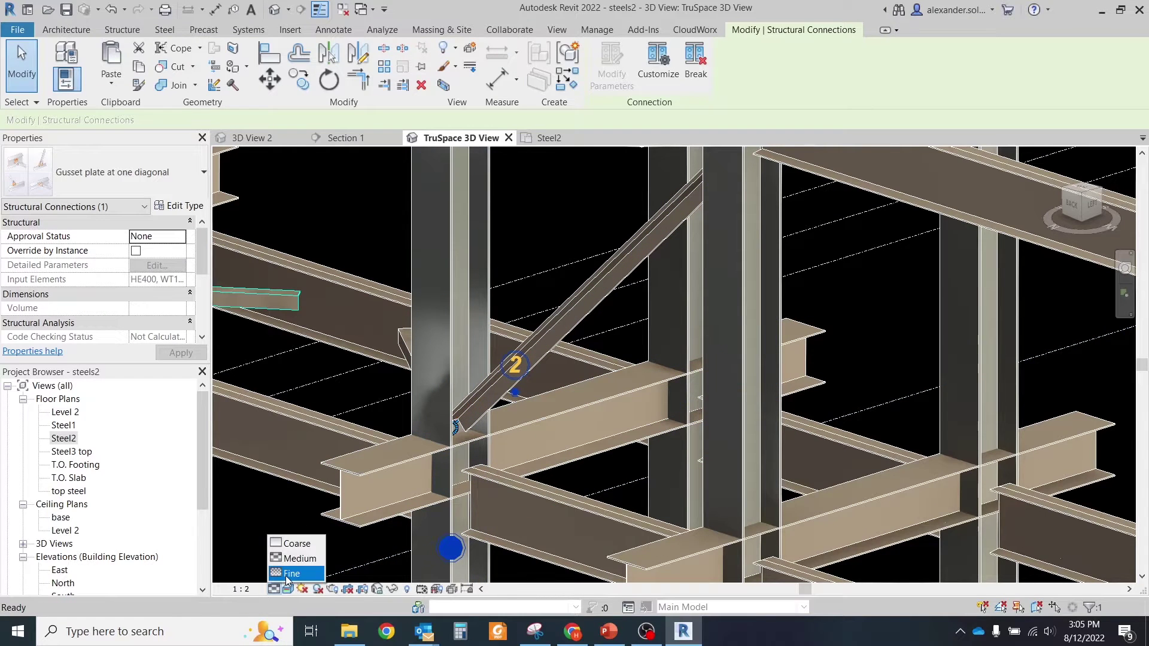
click(290, 573)
click(336, 544)
scroll(444, 433, up, 4)
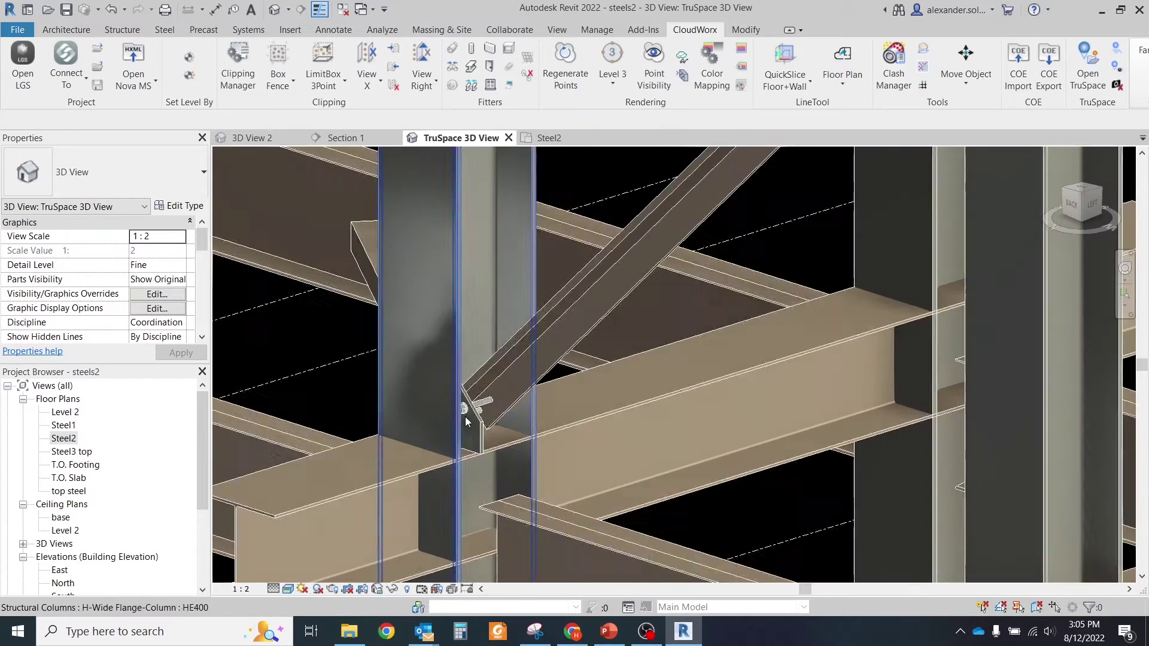
scroll(465, 417, up, 3)
shift+middle_drag(465, 416, 501, 388)
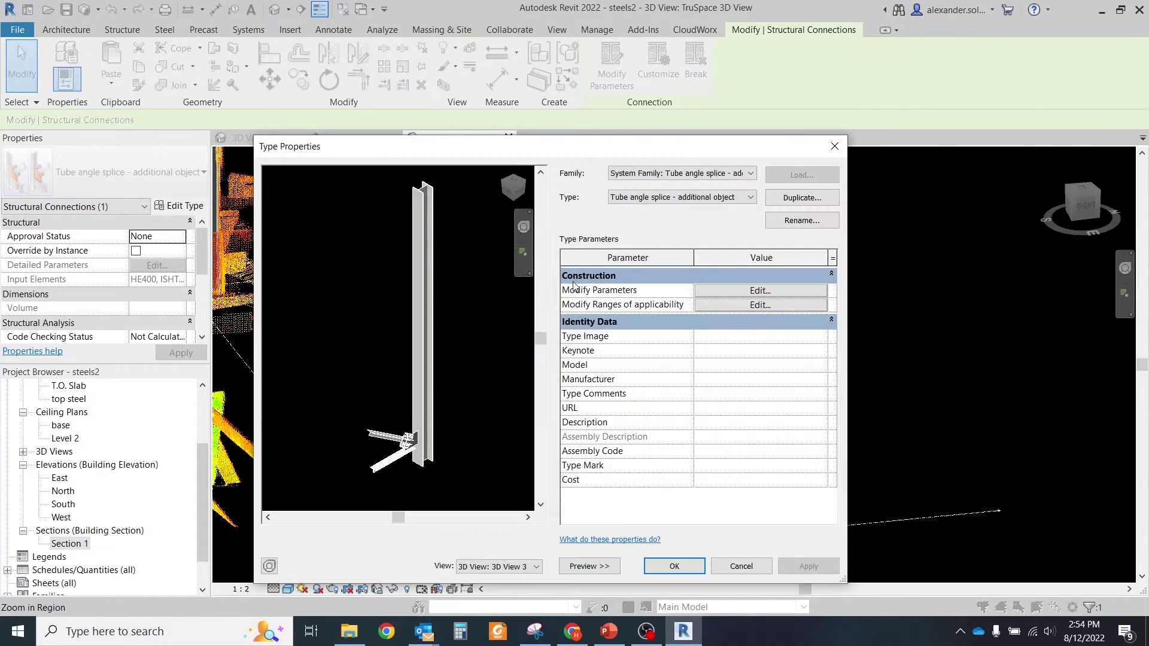
Step: Examine the gusset connection in the type preview and open its parameters to view the gusset plate's corner type options
middle_drag(379, 388, 390, 325)
scroll(429, 418, up, 5)
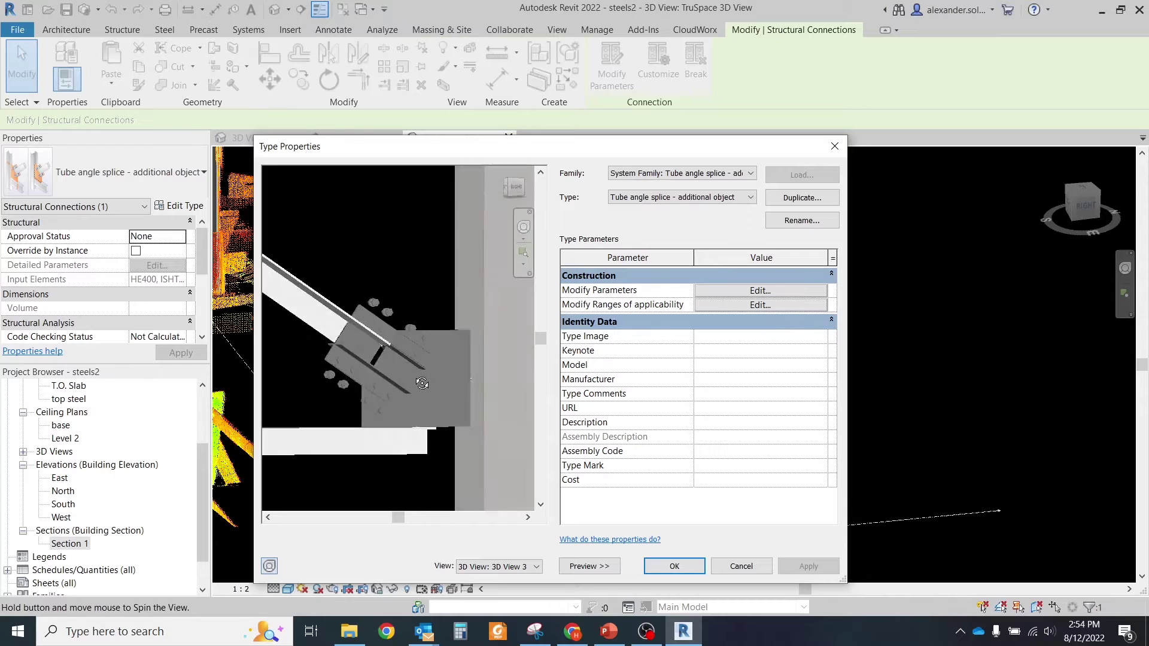
shift+middle_drag(429, 418, 504, 350)
click(743, 291)
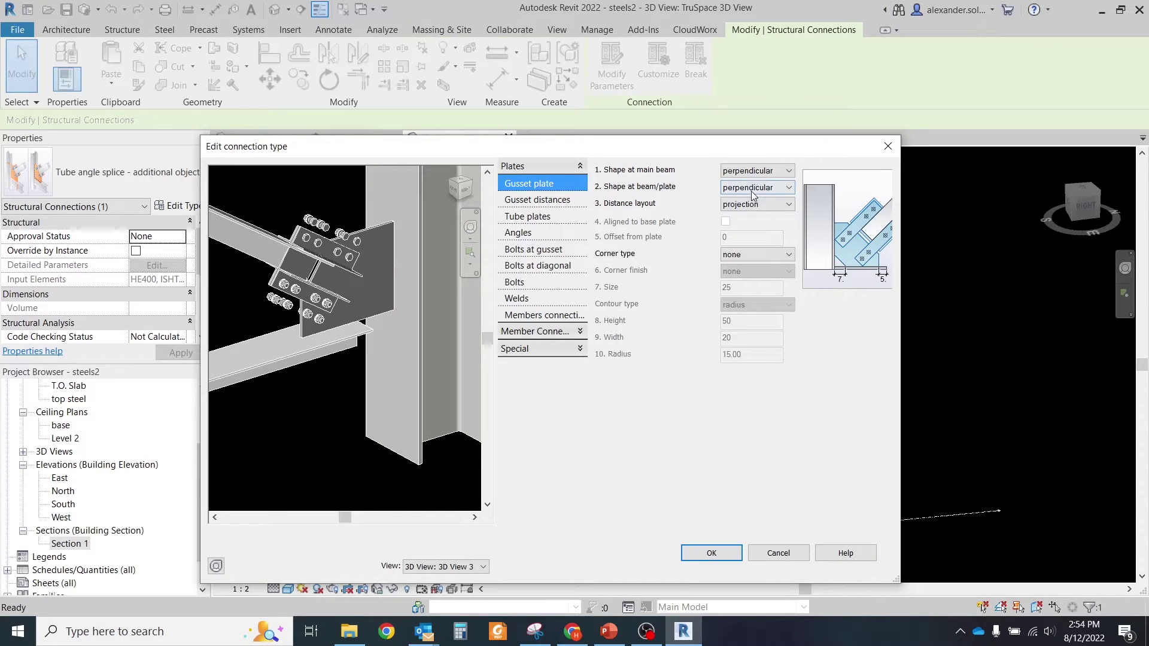
click(751, 252)
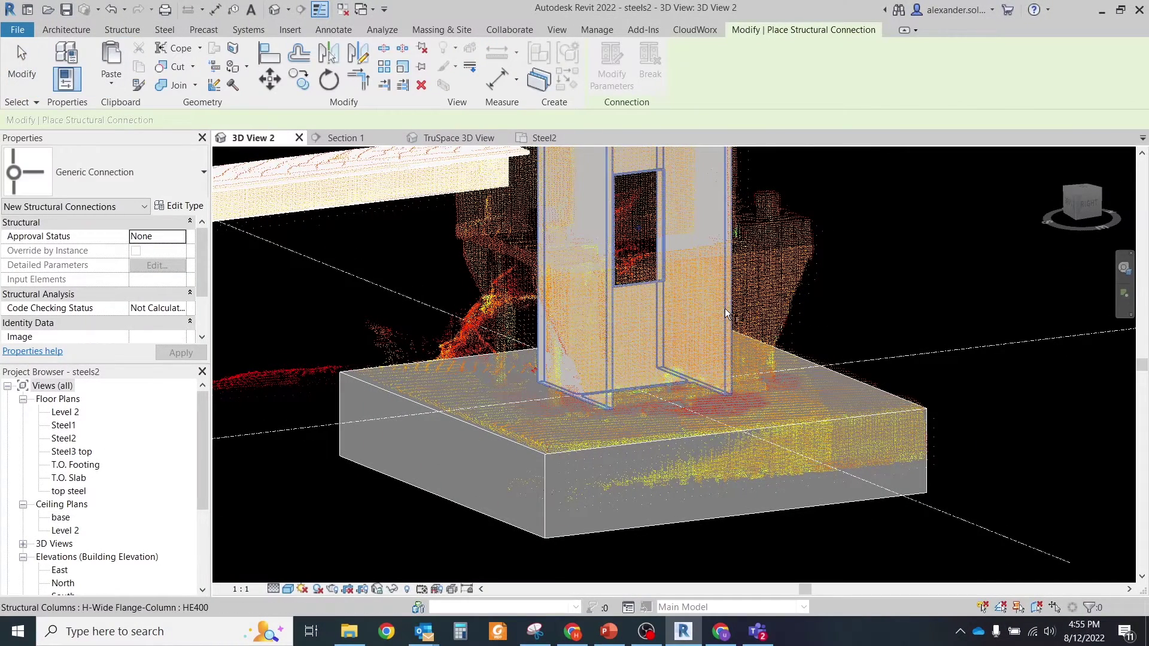
Step: Connect the HE400 column to the concrete footing with a Base plate structural connection in 3D View 2
click(707, 337)
click(469, 470)
key(Return)
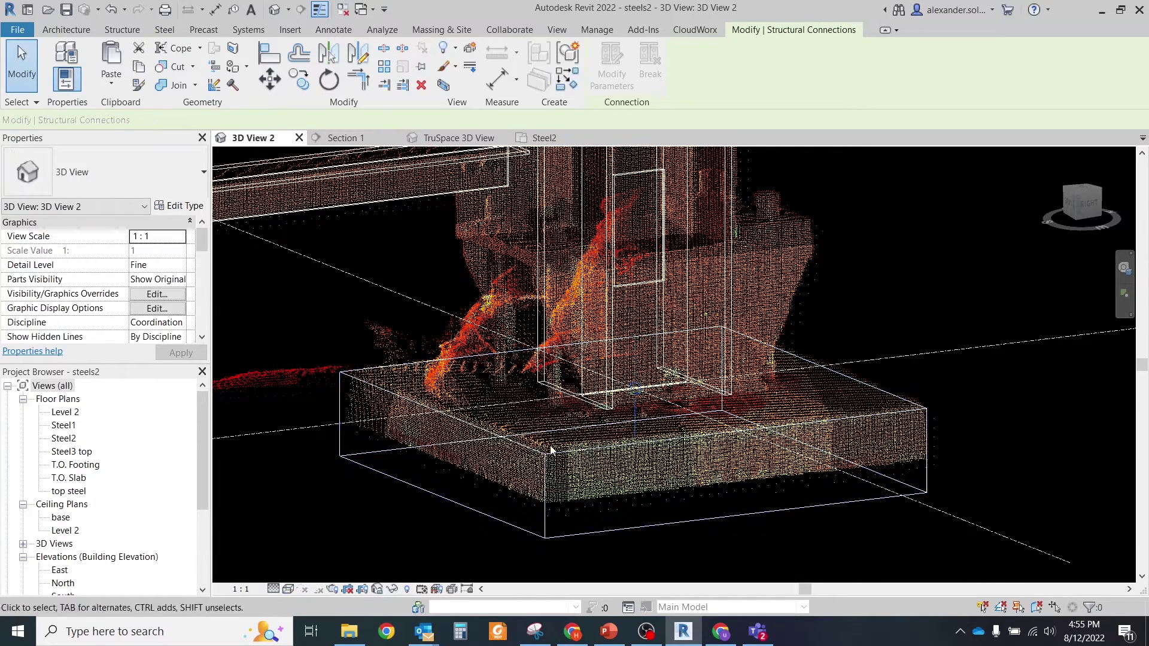
click(181, 175)
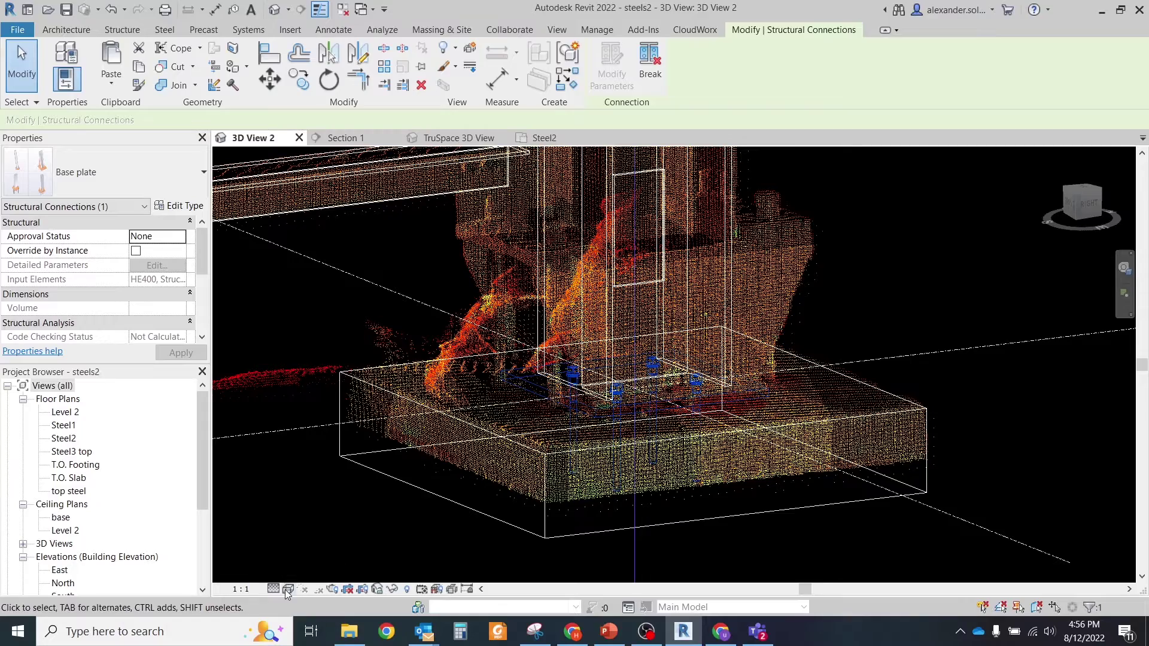
Step: Switch 3D View 2 from wireframe to a shaded visual style and inspect the base plate on the footing
click(288, 588)
click(334, 557)
key(Escape)
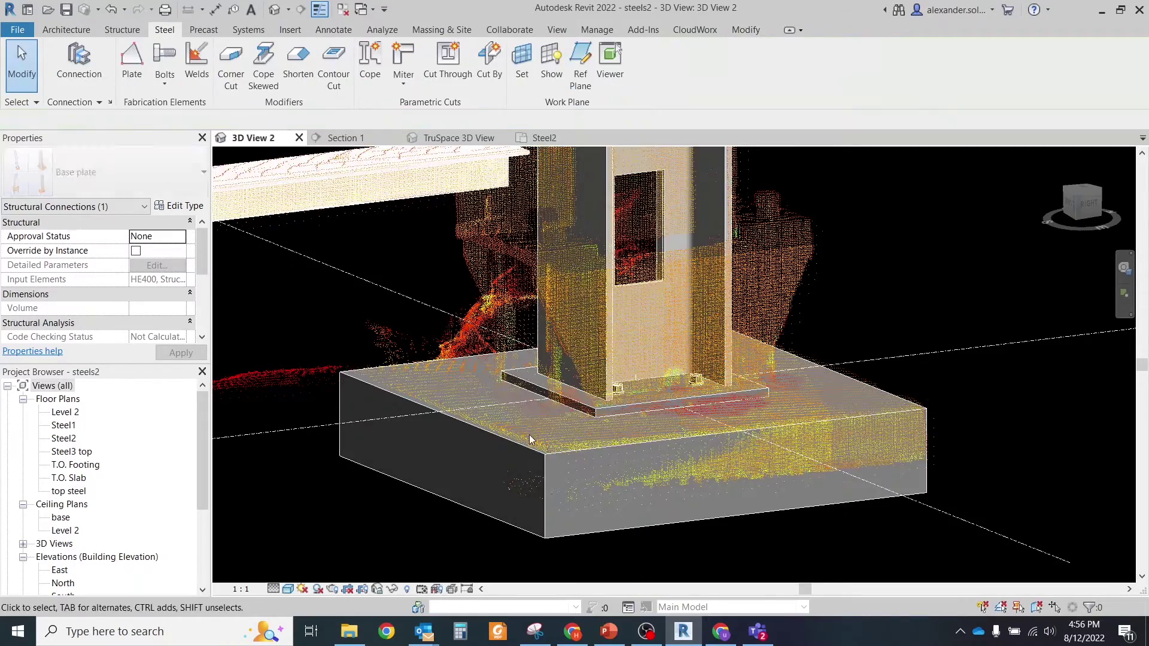
key(Escape)
shift+middle_drag(529, 440, 419, 455)
Step: Fit a work plane to the scanned gusset plate between the two diagonal braces, using the PickPoint pick type
click(695, 30)
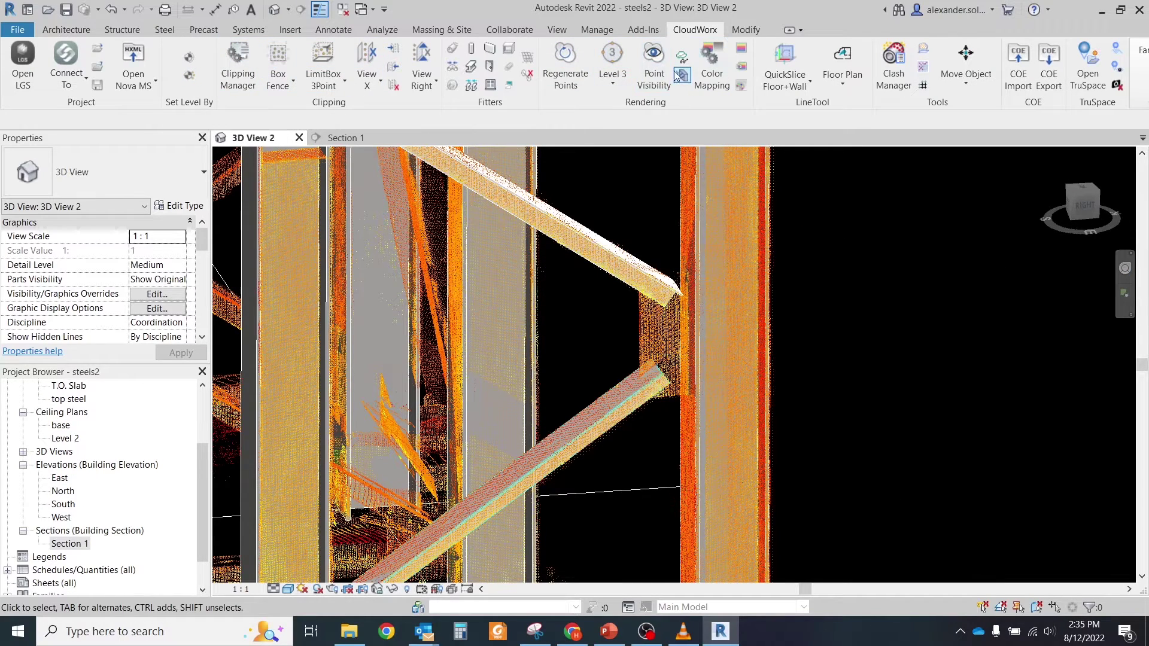
click(526, 58)
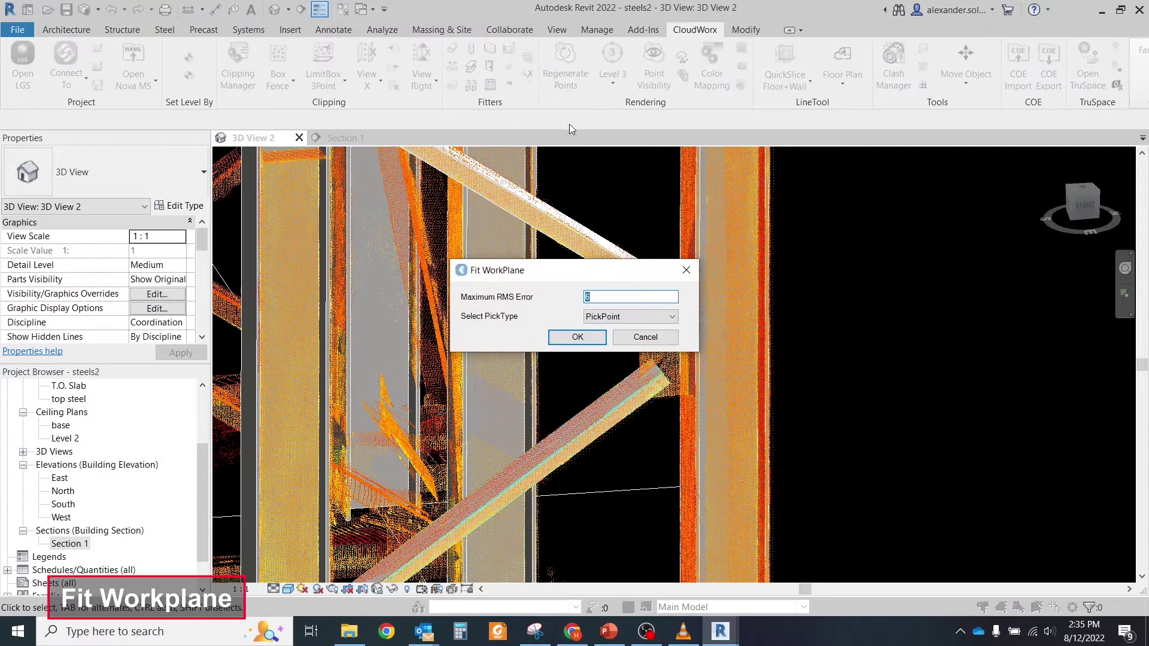
click(578, 338)
click(659, 329)
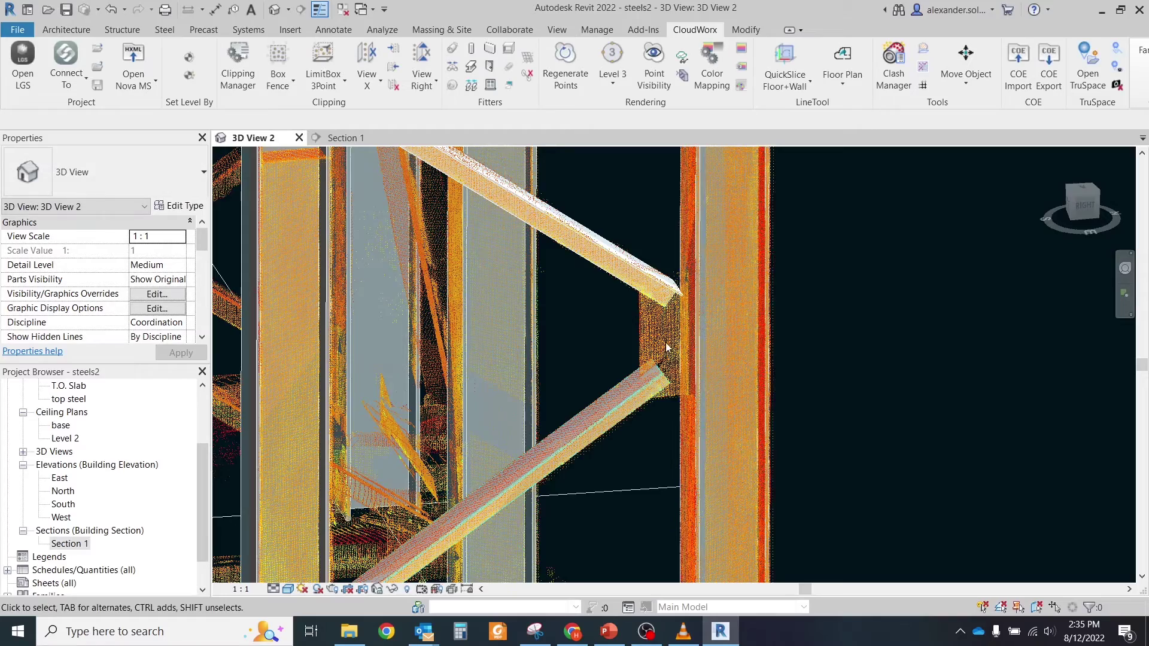
scroll(660, 335, down, 5)
scroll(661, 336, down, 3)
shift+middle_drag(660, 336, 802, 441)
scroll(705, 284, down, 4)
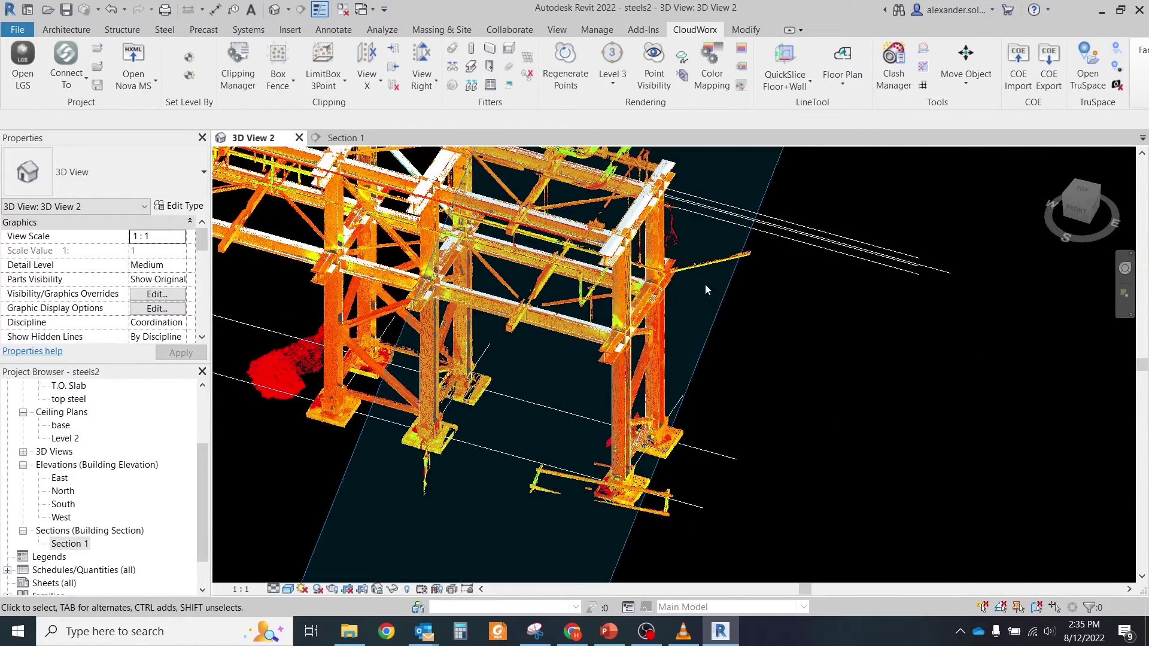
shift+middle_drag(696, 293, 747, 378)
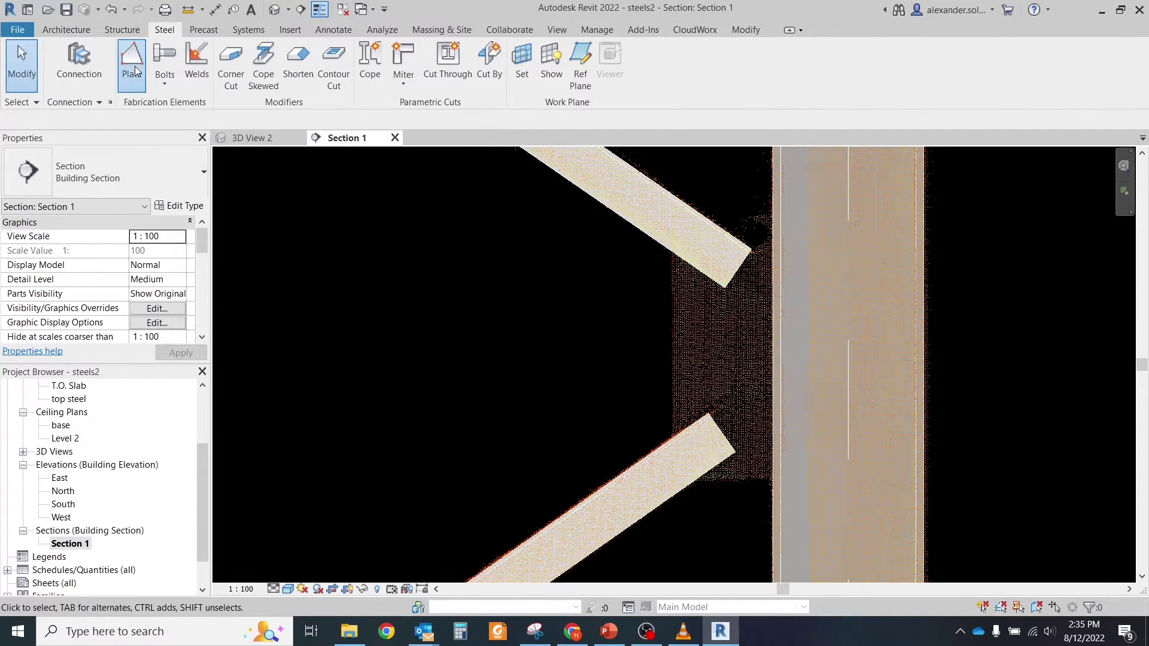
Step: In Section 1, create a rectangular steel plate about 260 mm wide over the scanned gusset between the brace ends and the column
click(135, 69)
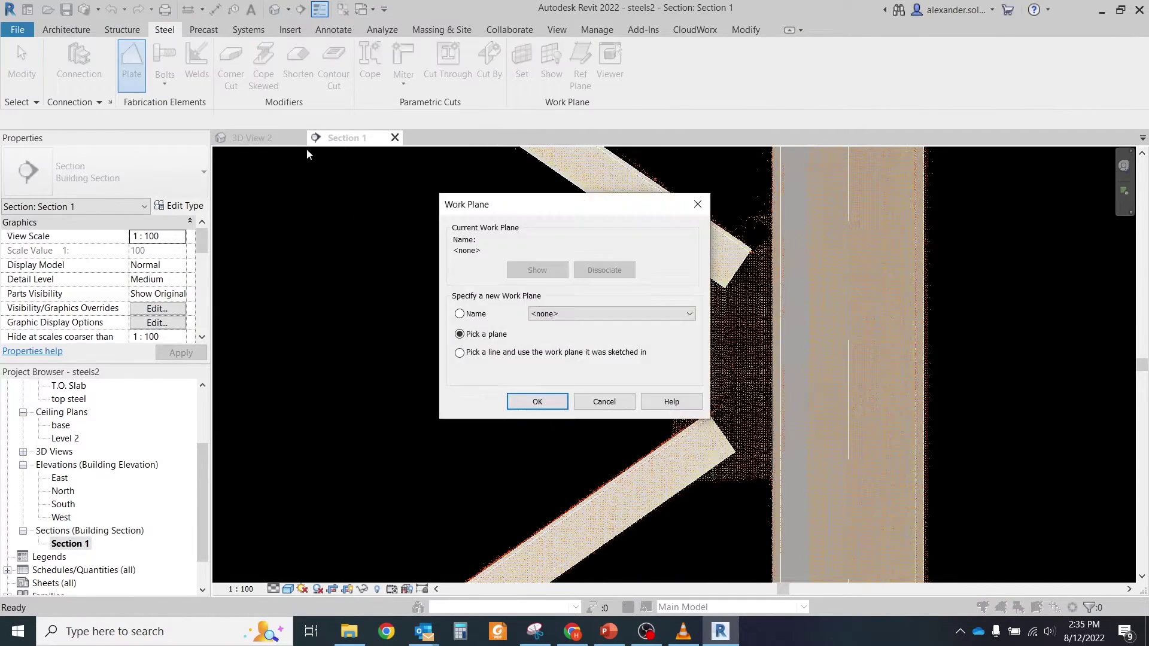
click(526, 398)
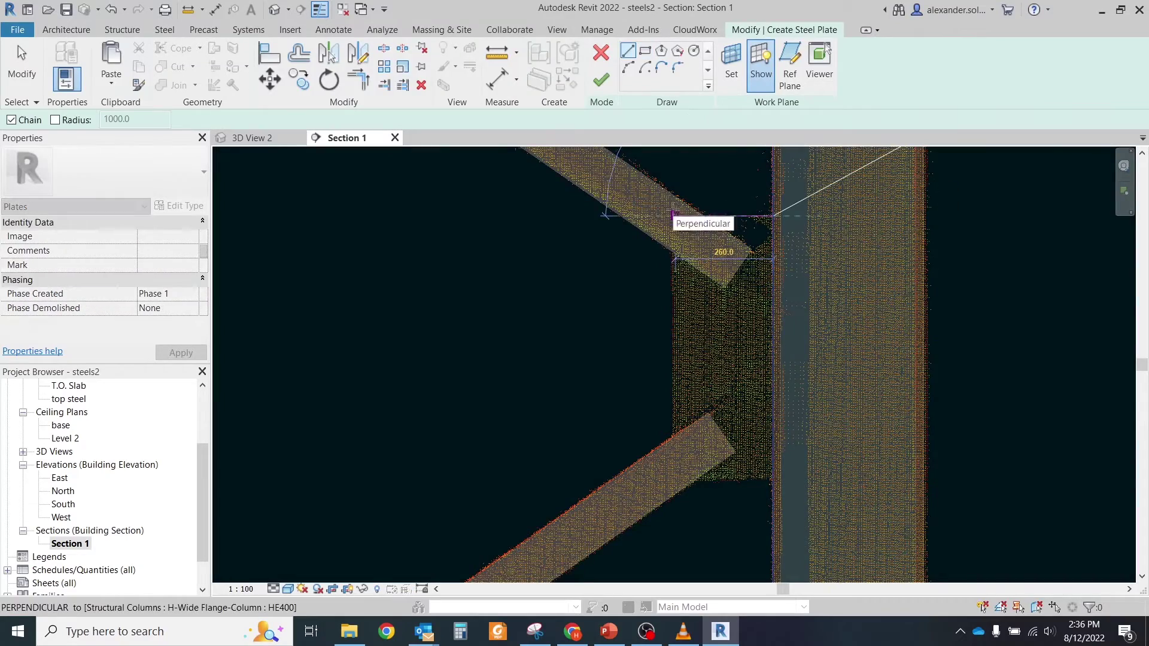
scroll(674, 216, up, 4)
click(672, 217)
scroll(661, 436, down, 3)
middle_drag(665, 443, 613, 248)
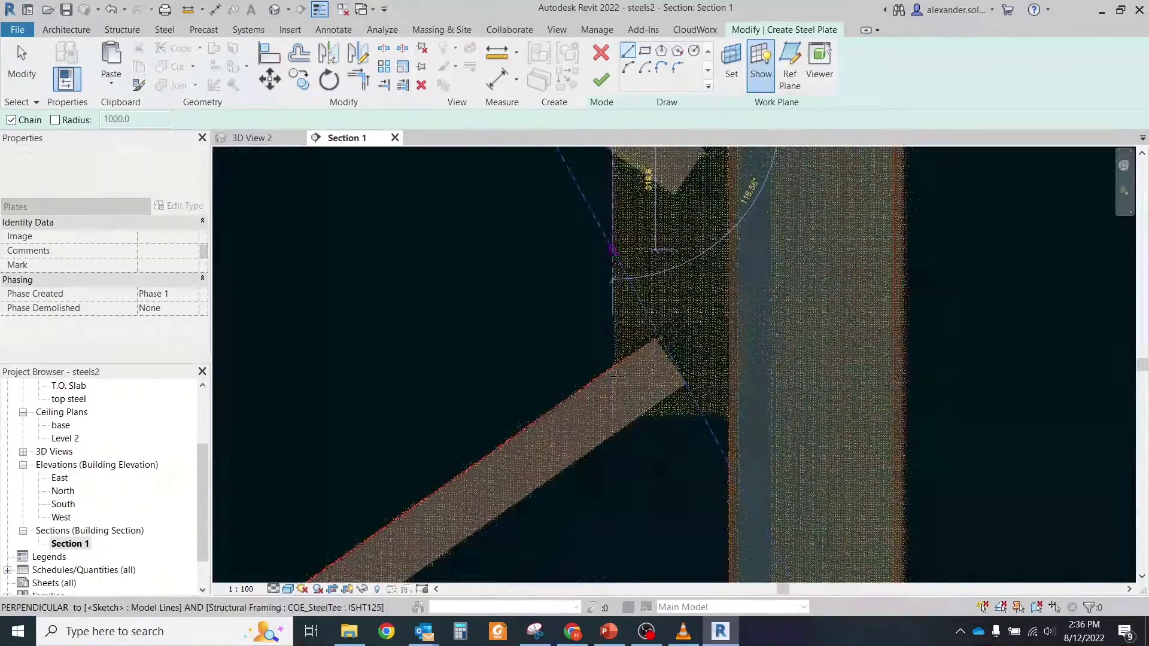
click(613, 415)
click(729, 416)
middle_drag(723, 249, 698, 415)
click(704, 279)
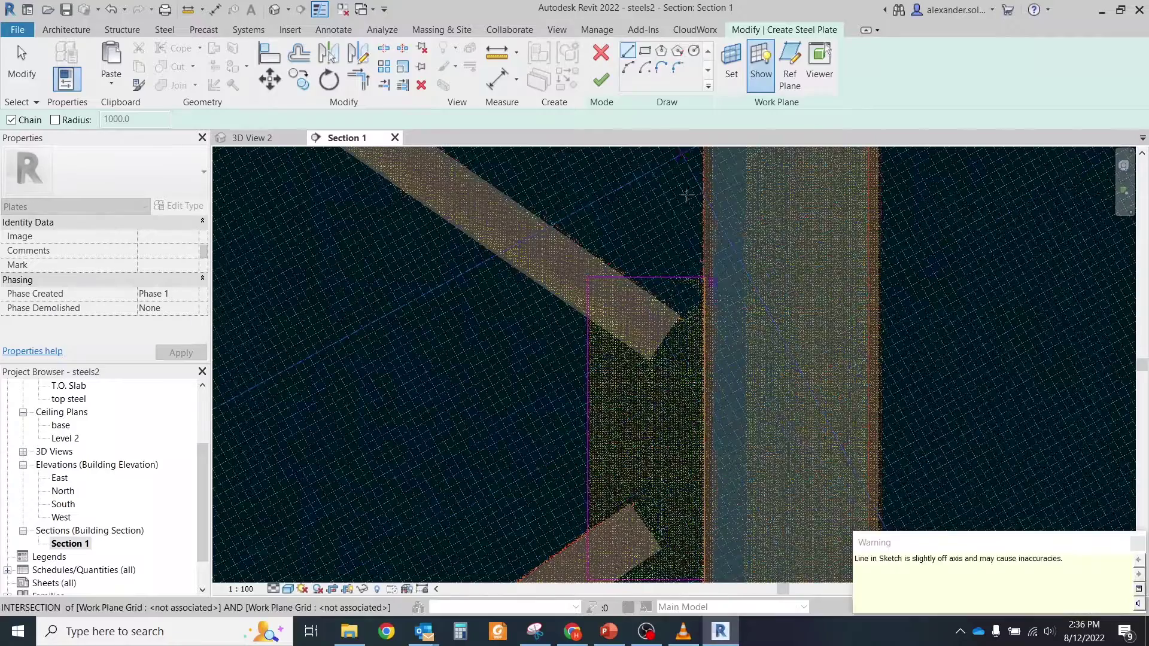
click(601, 79)
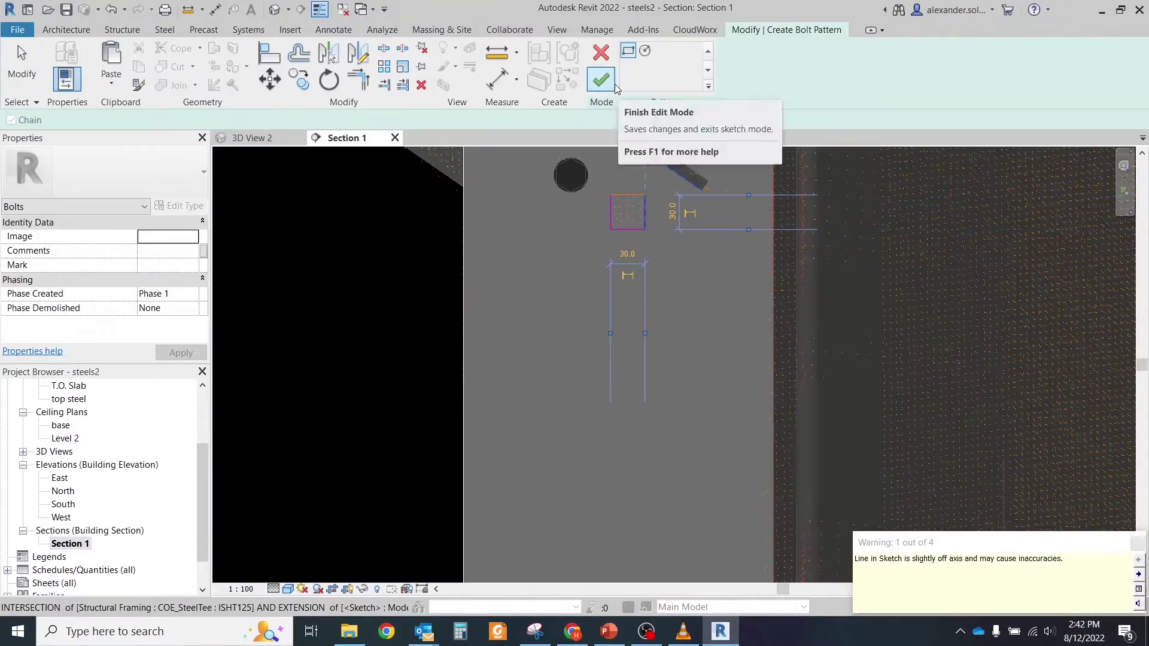
Step: Complete the 30 by 30 mm bolt pattern joining the brace to the gusset plate and inspect the bolts in 3D View 2
click(595, 80)
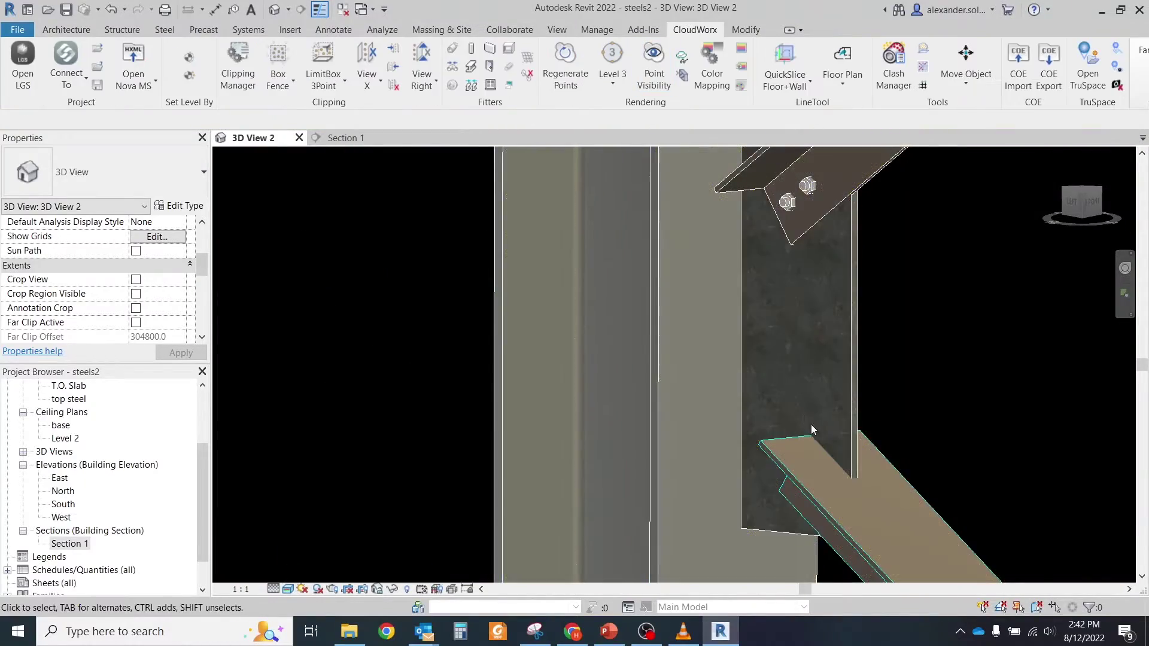
shift+middle_drag(810, 424, 683, 341)
click(661, 301)
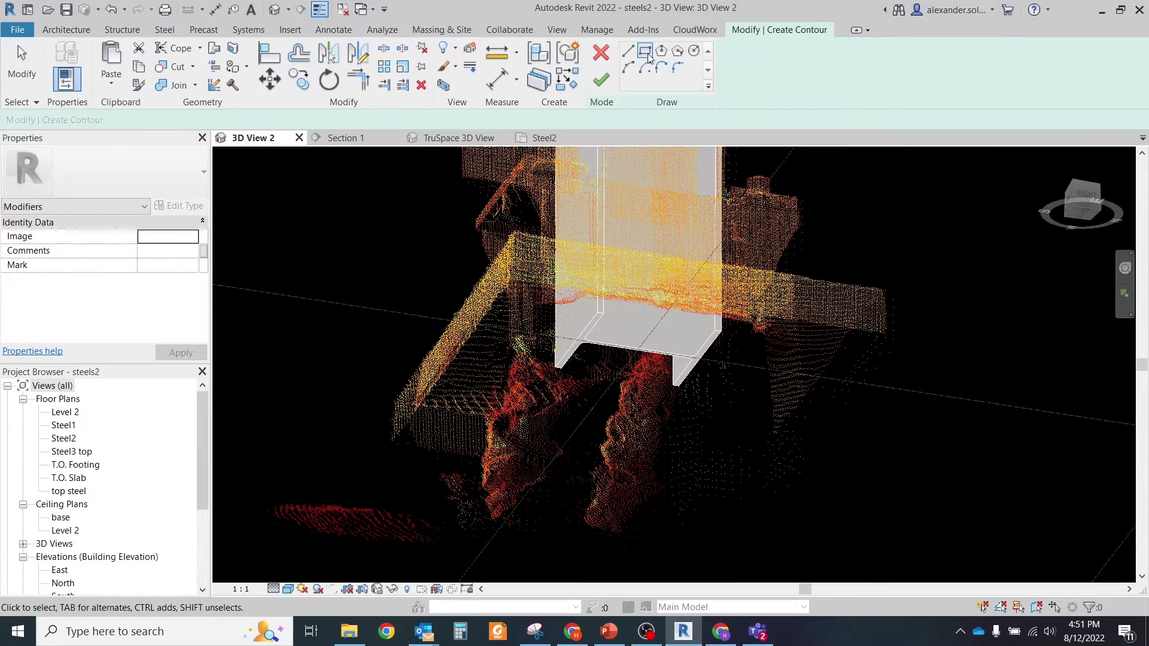
Step: Cut a rectangular contour opening through the HE400 column's web just above its base in 3D View 2
click(674, 266)
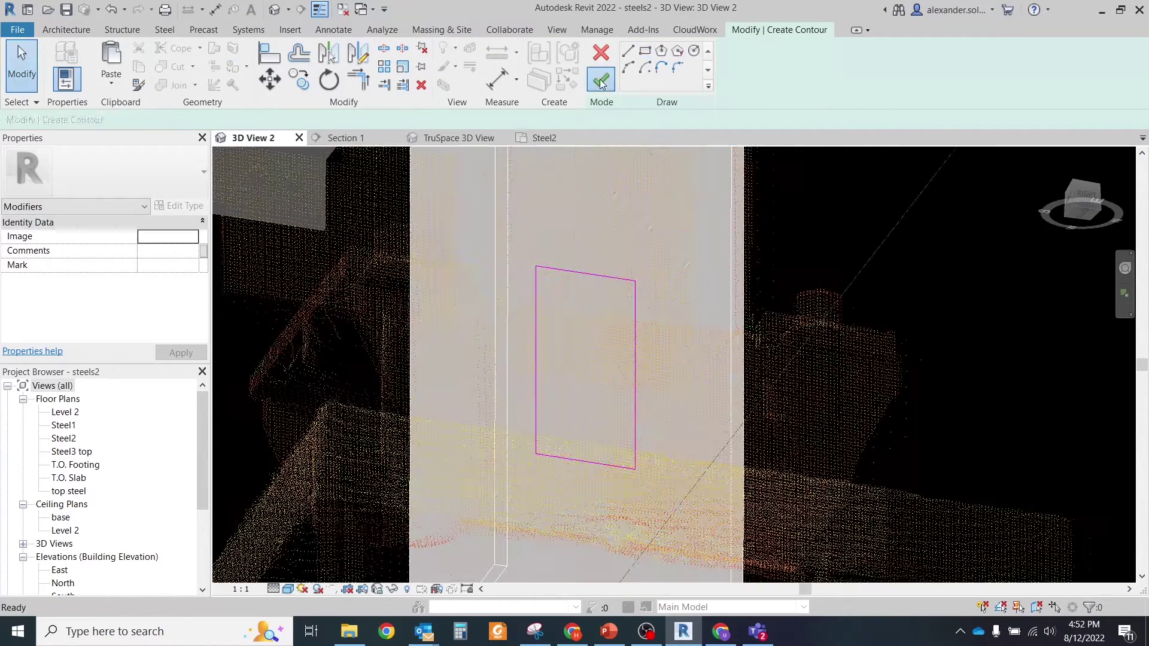
shift+middle_drag(616, 290, 706, 226)
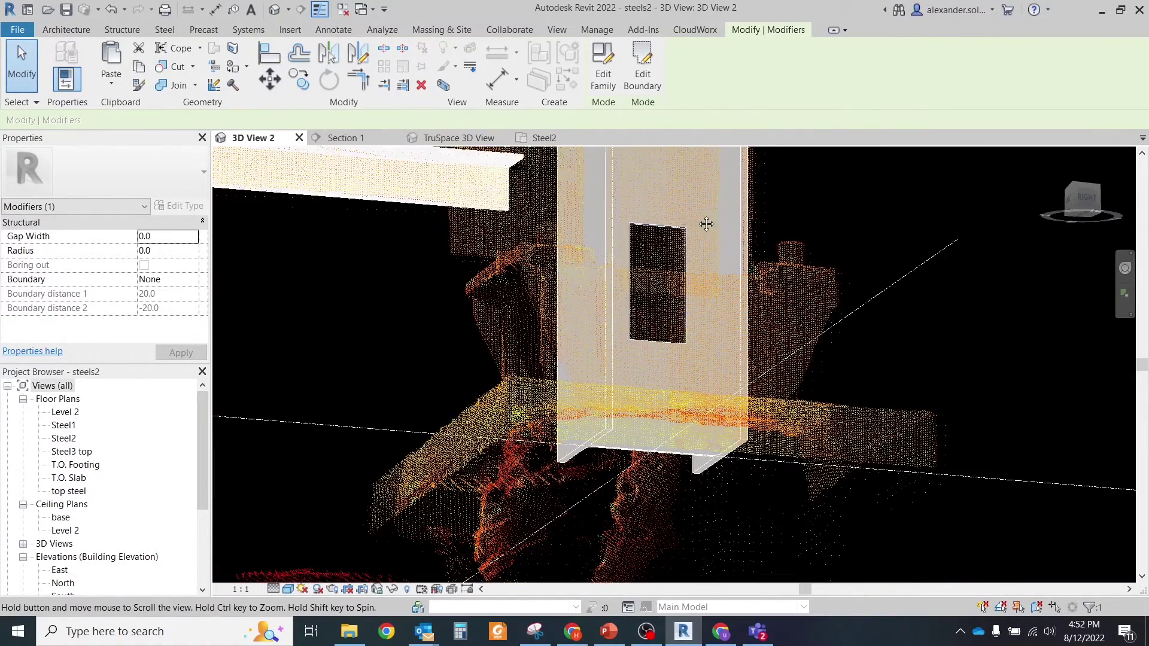
click(601, 368)
mouse_move(601, 368)
shift+middle_down()
mouse_move(641, 557)
mouse_move(648, 399)
shift+middle_up()
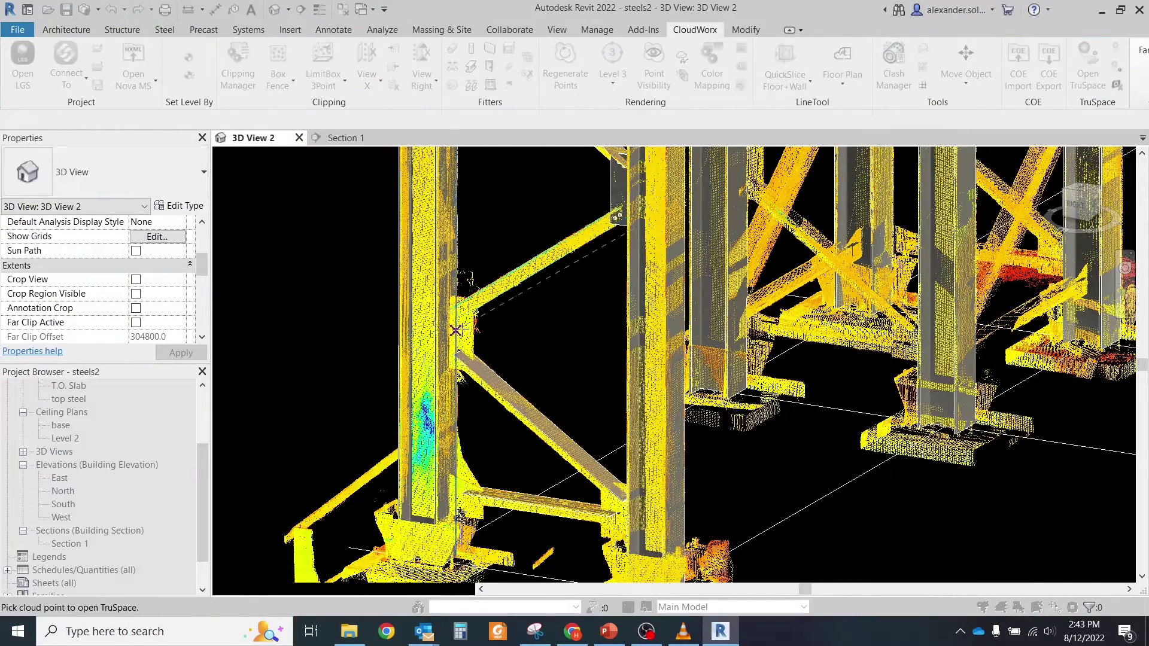
Step: Open TruSpace from a cloud point on the column and explore the rack on its sitemap
click(455, 329)
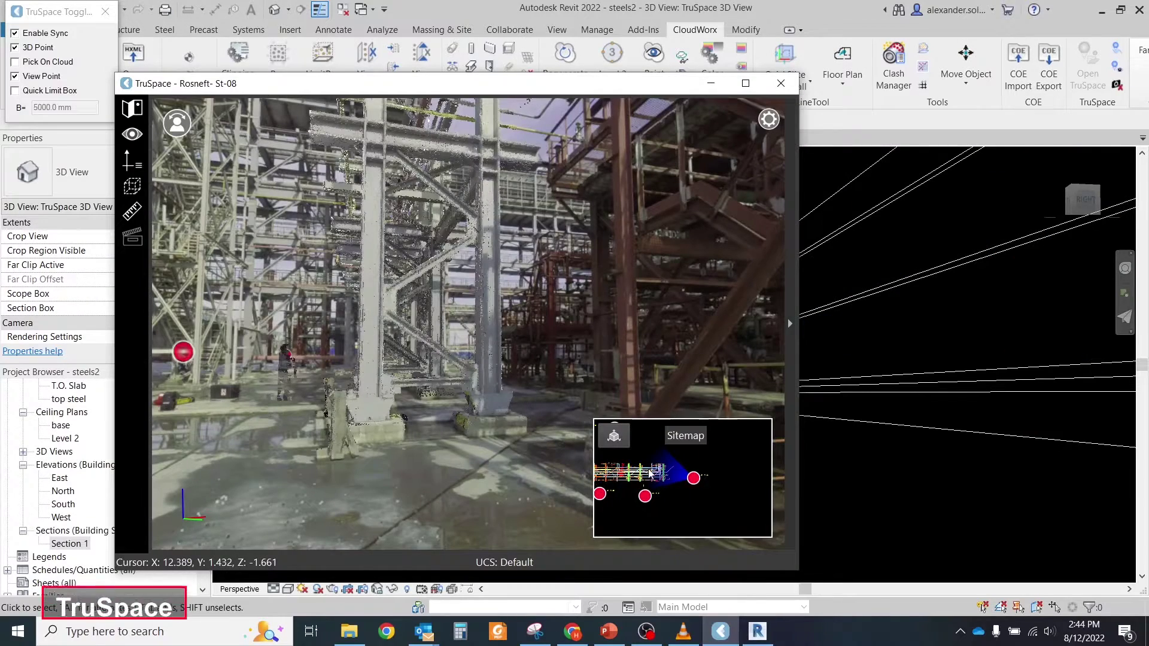
scroll(652, 476, up, 5)
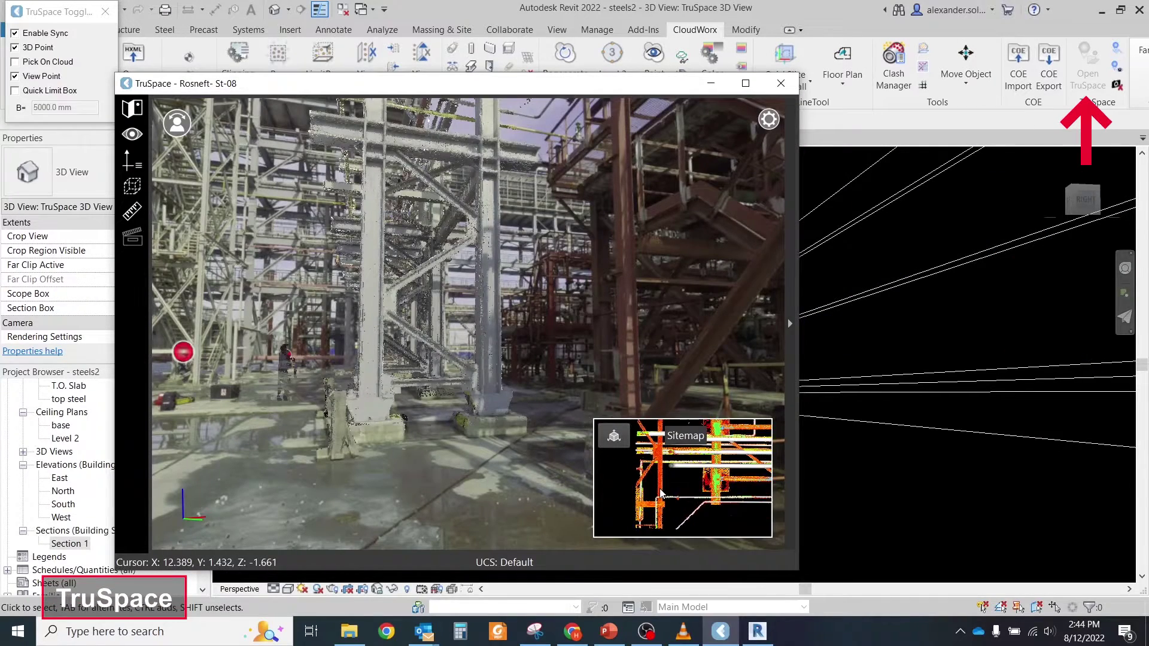
scroll(670, 494, down, 2)
drag(721, 514, 687, 481)
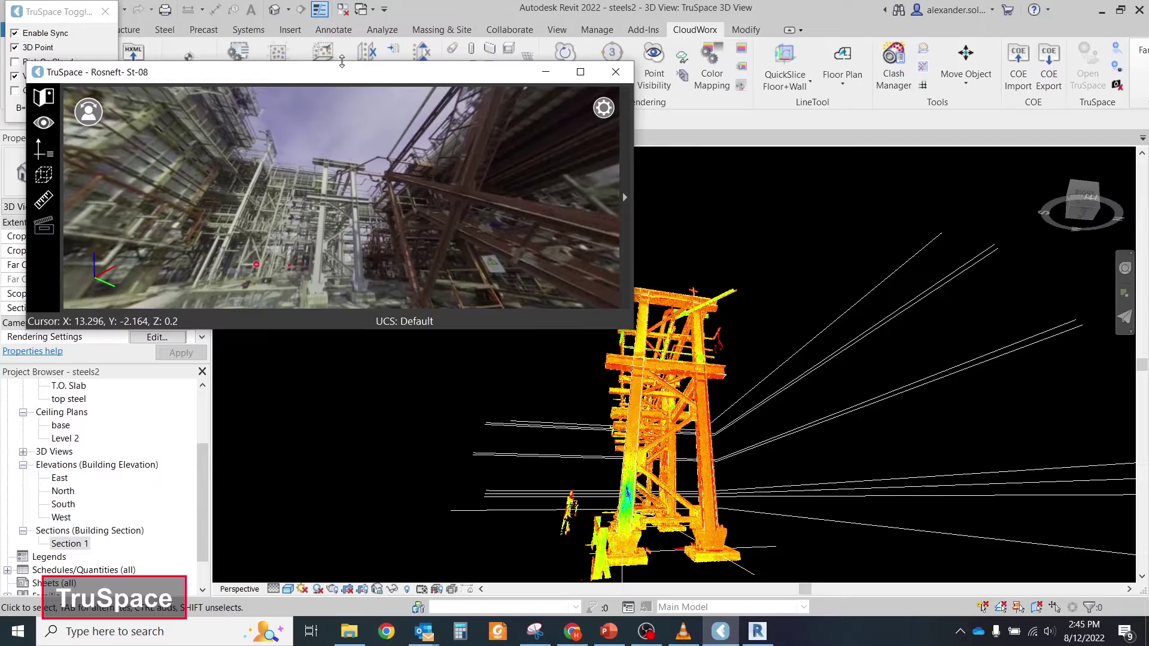
Step: Move the TruSpace window clear of the model and compare the panorama's columns with the synchronized 3D view
drag(339, 75, 320, 16)
drag(359, 207, 374, 162)
scroll(374, 148, up, 5)
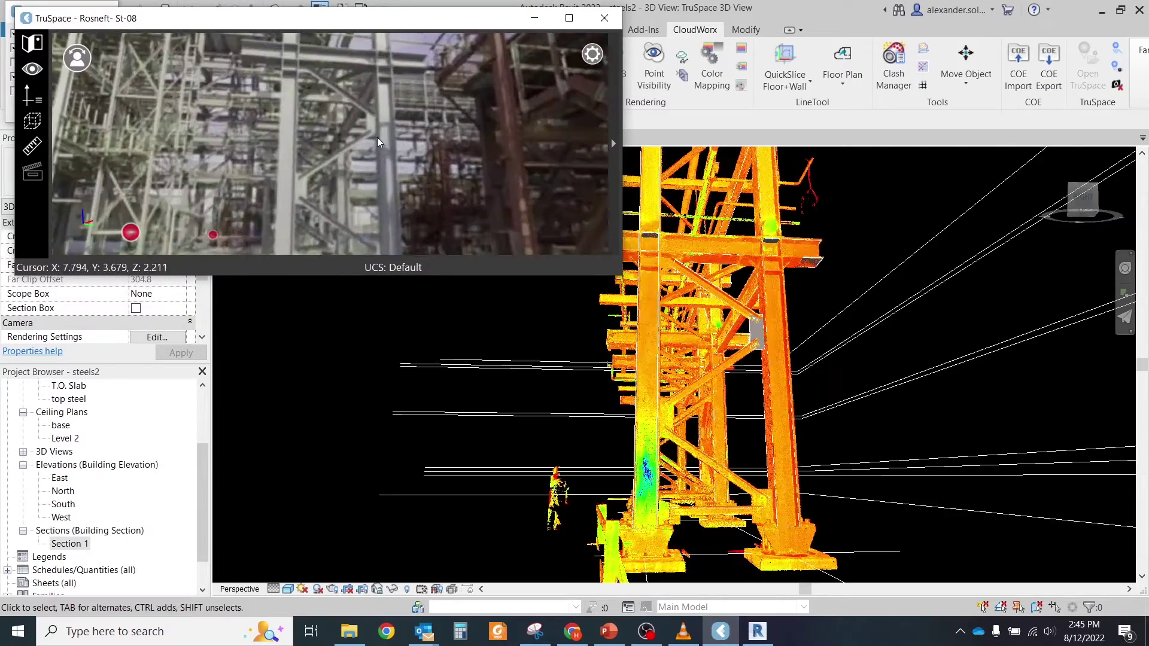
scroll(378, 143, down, 5)
Step: Go to scan station St-01 in TruSpace, enlarge the panorama window and look around the rack's upper beams
click(194, 211)
mouse_move(327, 89)
mouse_down()
mouse_move(354, 140)
mouse_move(402, 163)
mouse_up()
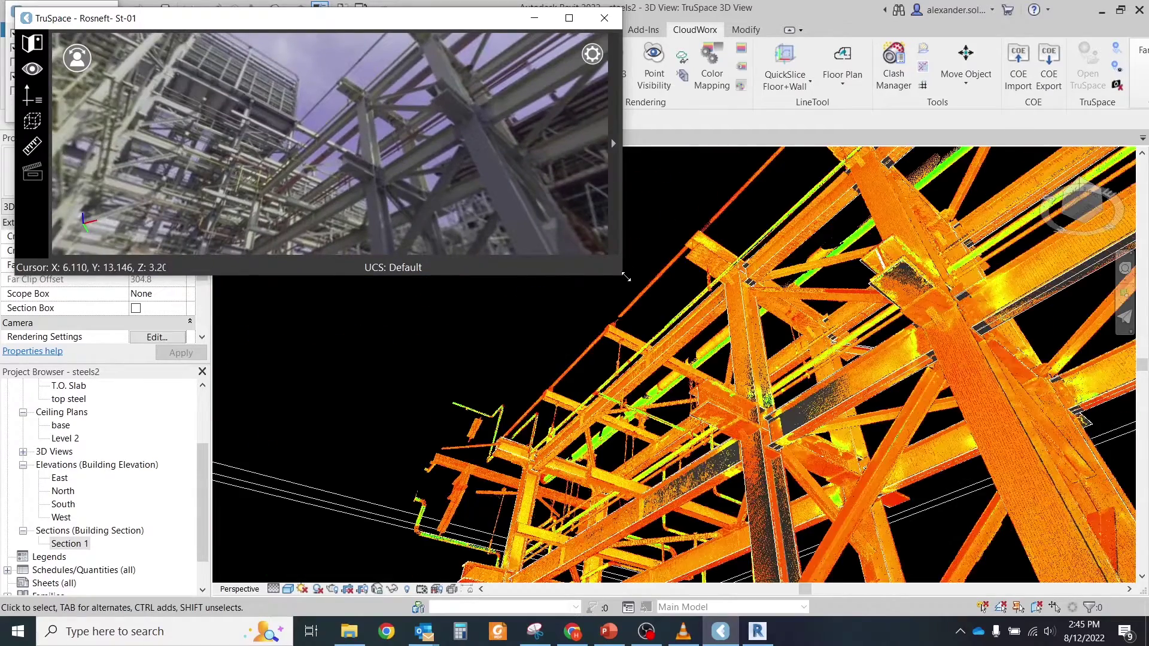
drag(486, 275, 488, 323)
drag(540, 232, 503, 237)
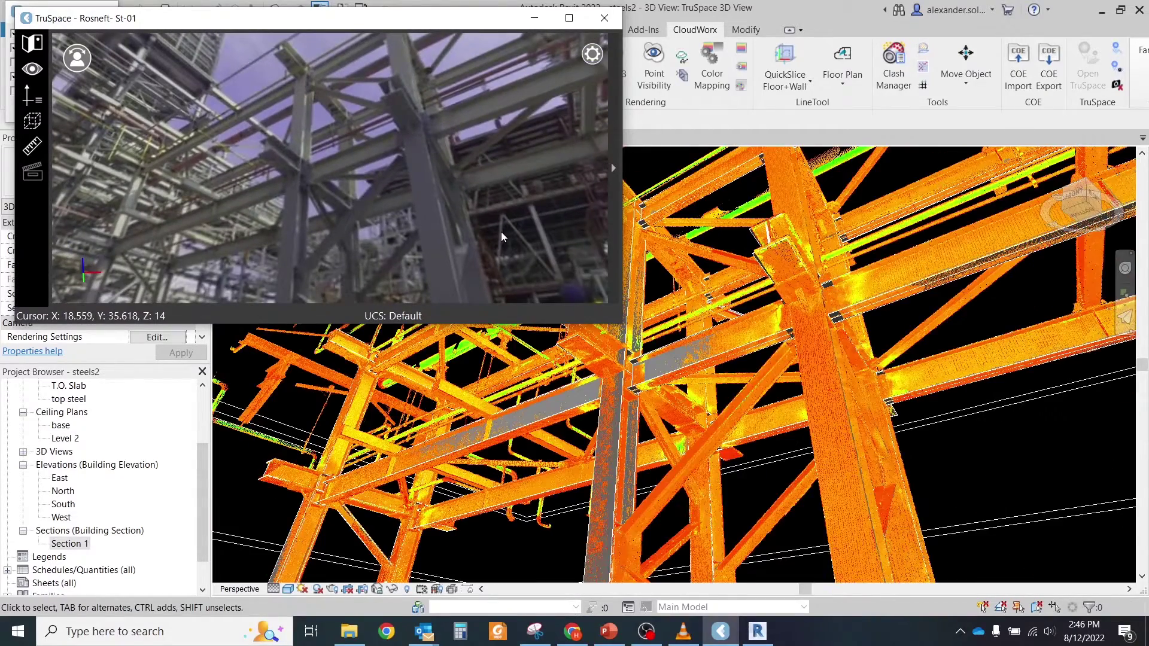
drag(499, 22, 468, 15)
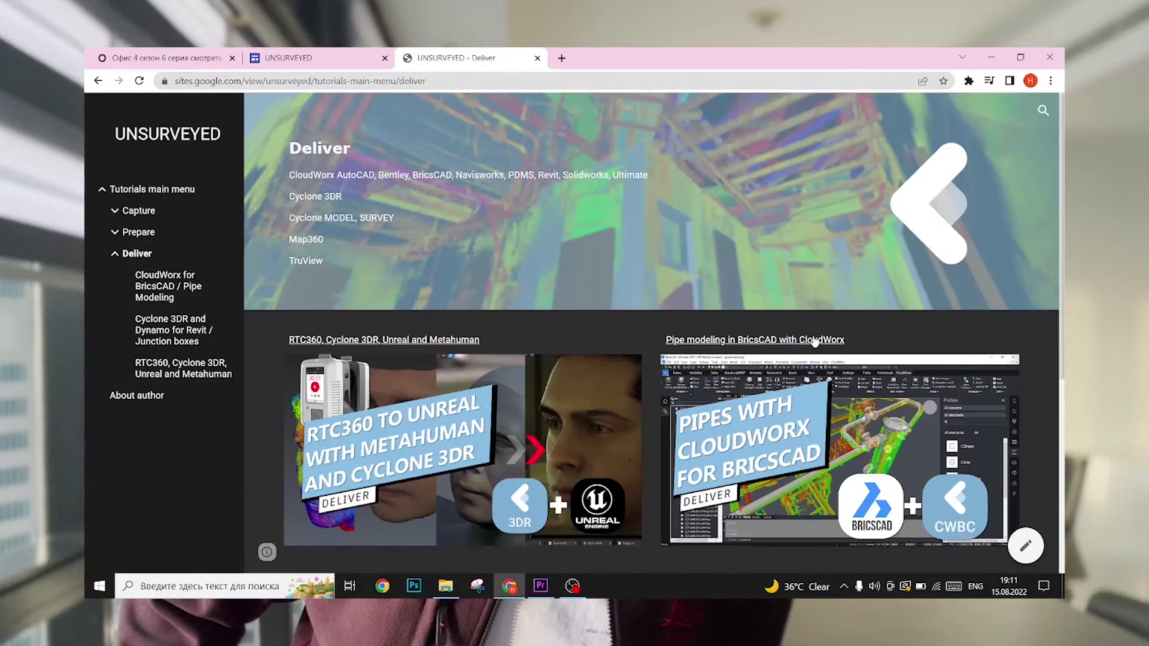
Step: In Chrome, browse the UNSURVEYED Deliver tutorials and read through the RTC360, Cyclone 3DR, Unreal and Metahuman article
scroll(832, 299, down, 5)
scroll(813, 342, up, 3)
scroll(538, 383, down, 1)
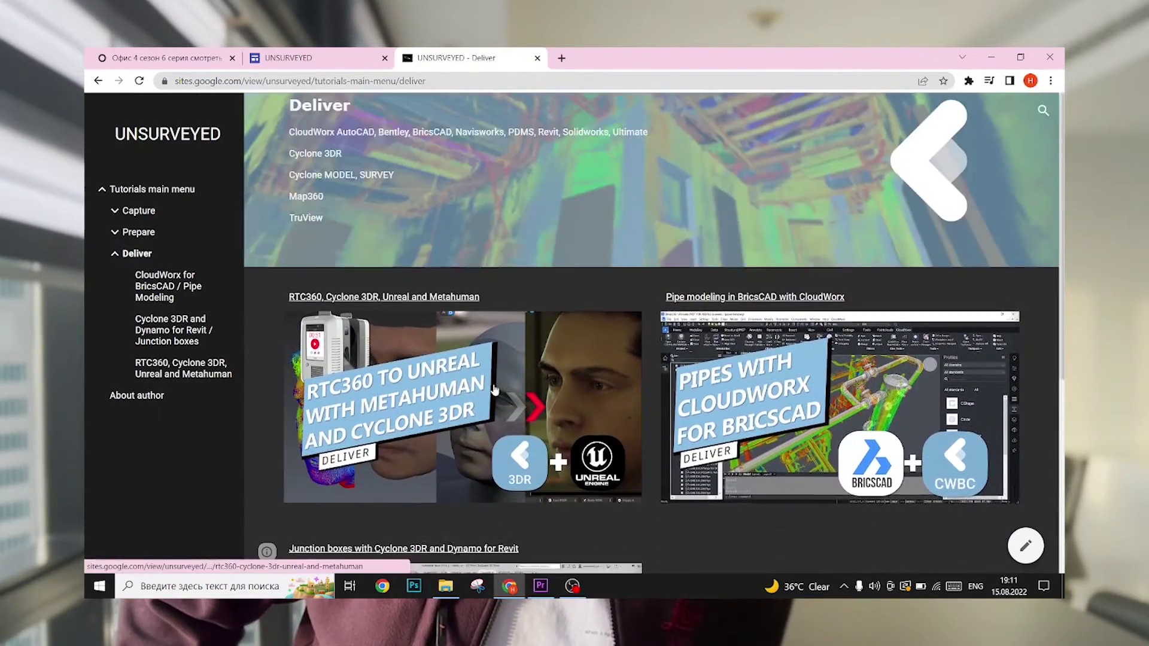
click(494, 389)
scroll(709, 380, down, 2)
scroll(708, 380, down, 15)
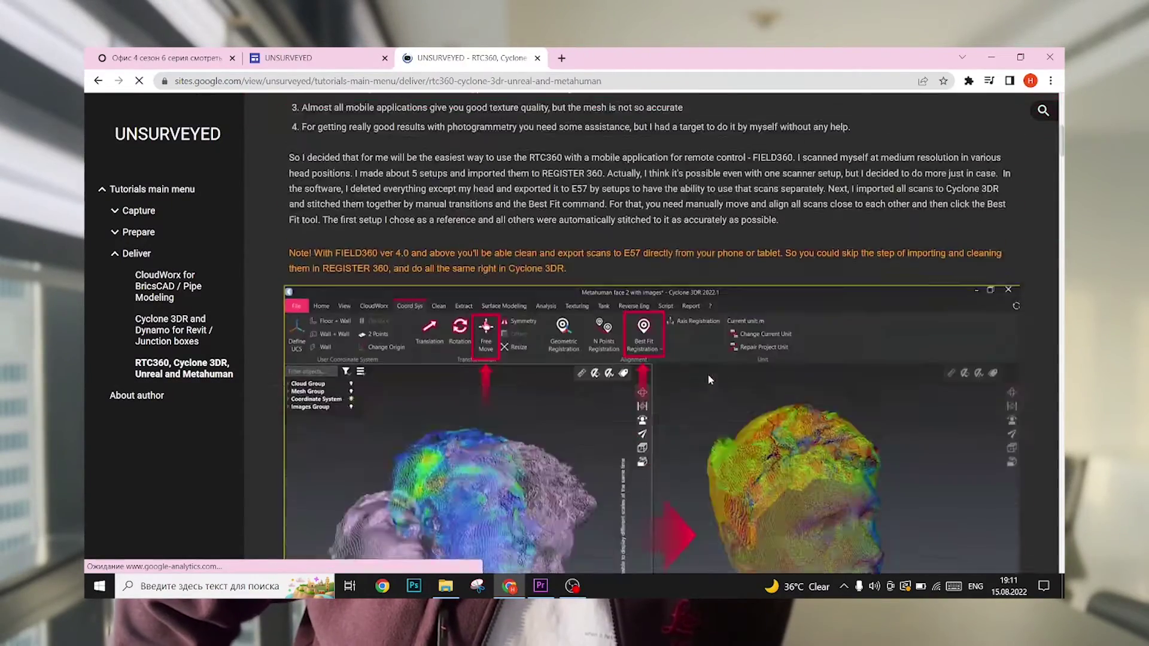
scroll(702, 382, down, 10)
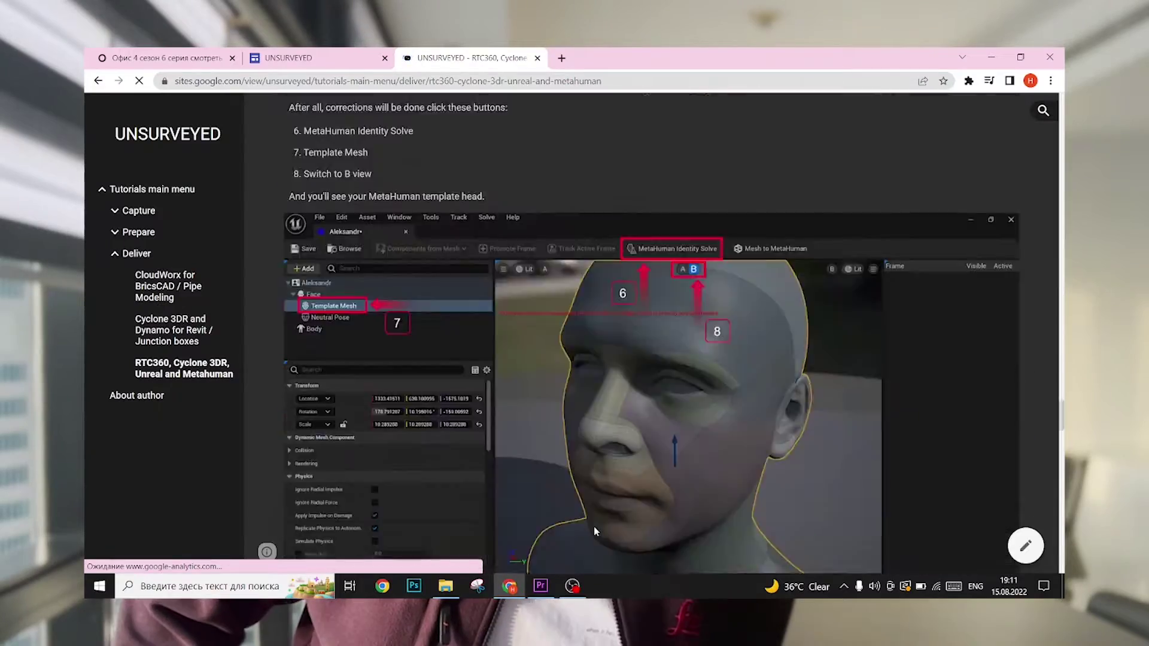